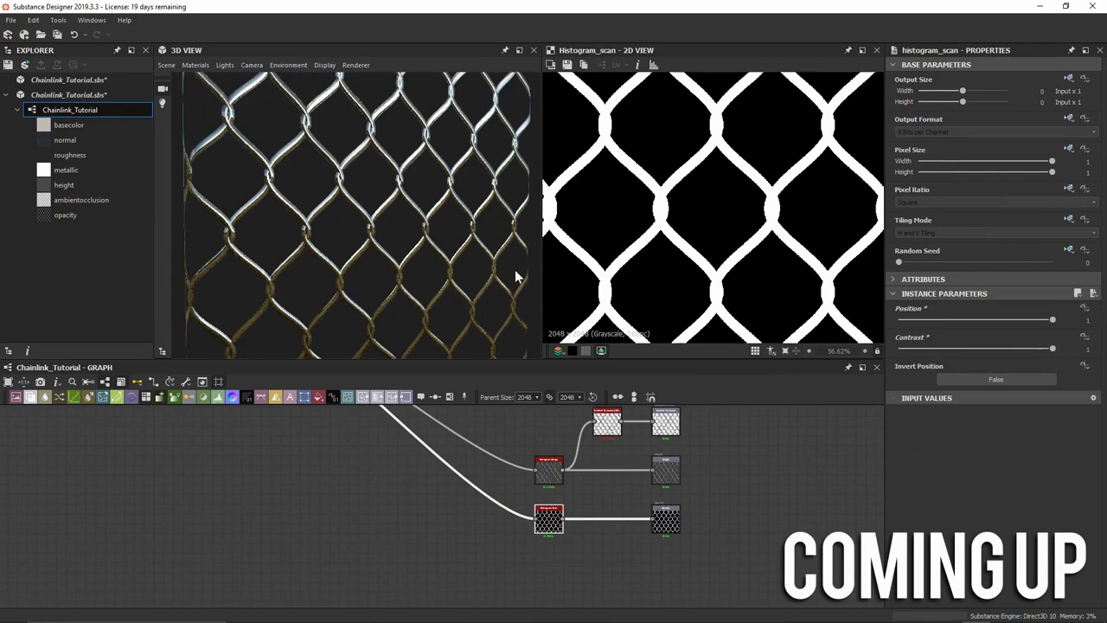
Orbit the fence preview and lower the Histogram Scan Position to 0.88 for thinner wires.
{"action": "left_click_drag", "start_coordinate": [383, 156], "coordinate": [397, 57]}
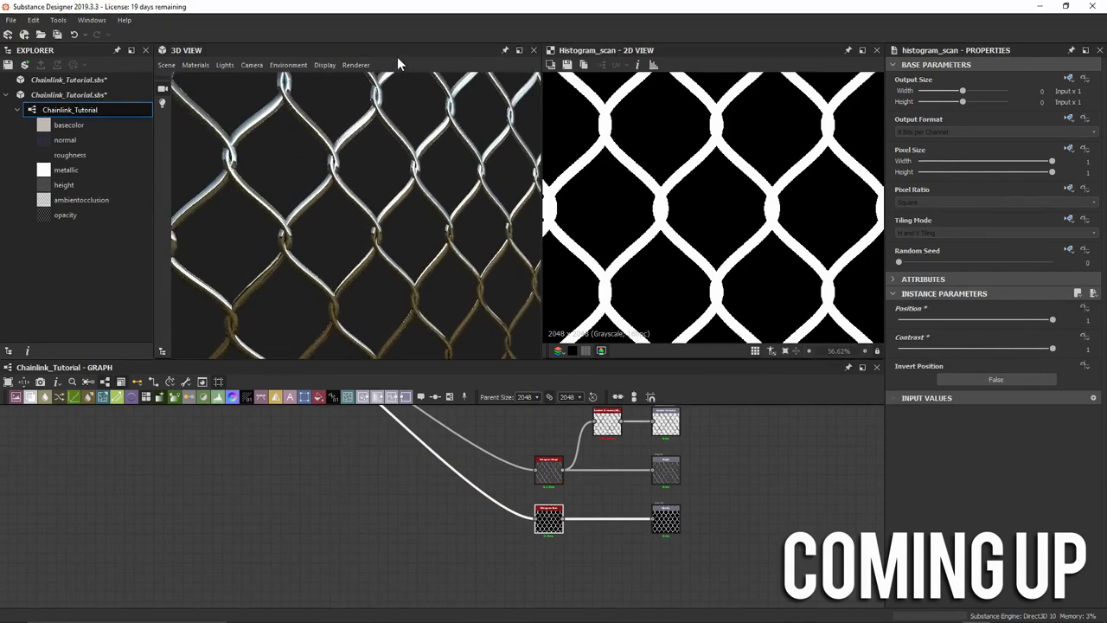
{"action": "mouse_move", "coordinate": [1029, 320]}
{"action": "left_mouse_down"}
{"action": "mouse_move", "coordinate": [947, 319]}
{"action": "mouse_move", "coordinate": [1034, 320]}
{"action": "left_mouse_up"}
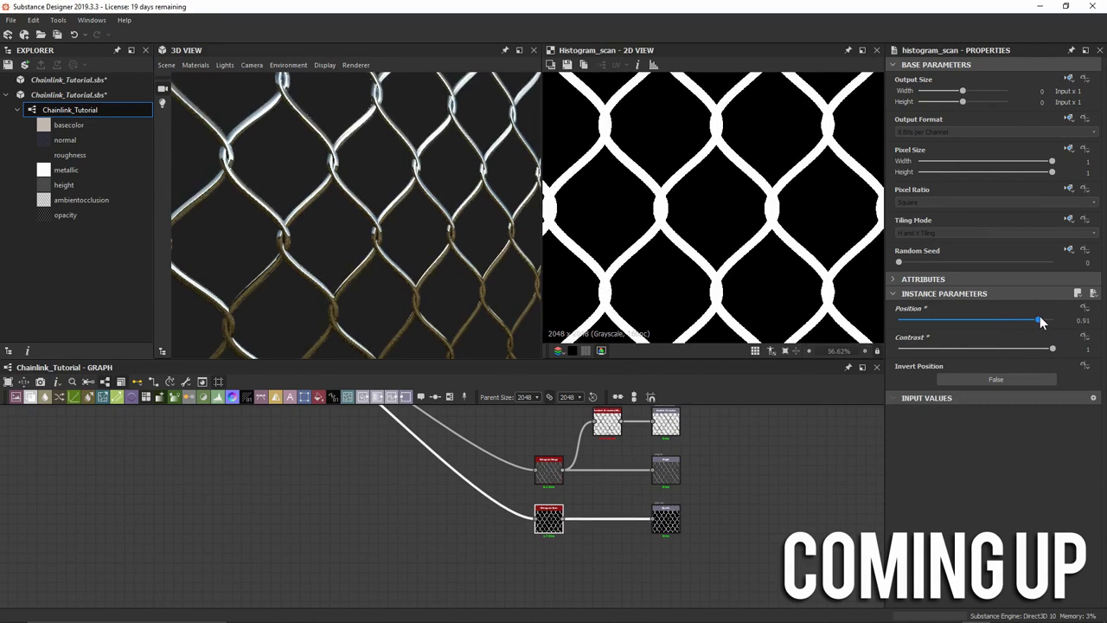
{"action": "key", "text": "f"}
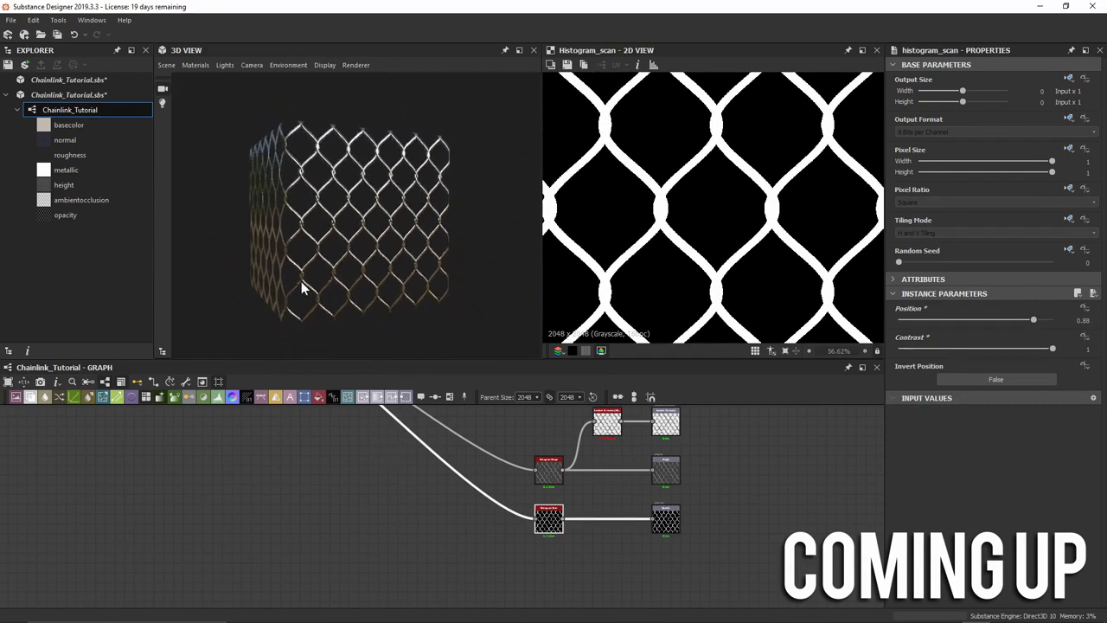
{"action": "left_click_drag", "start_coordinate": [301, 281], "coordinate": [356, 274]}
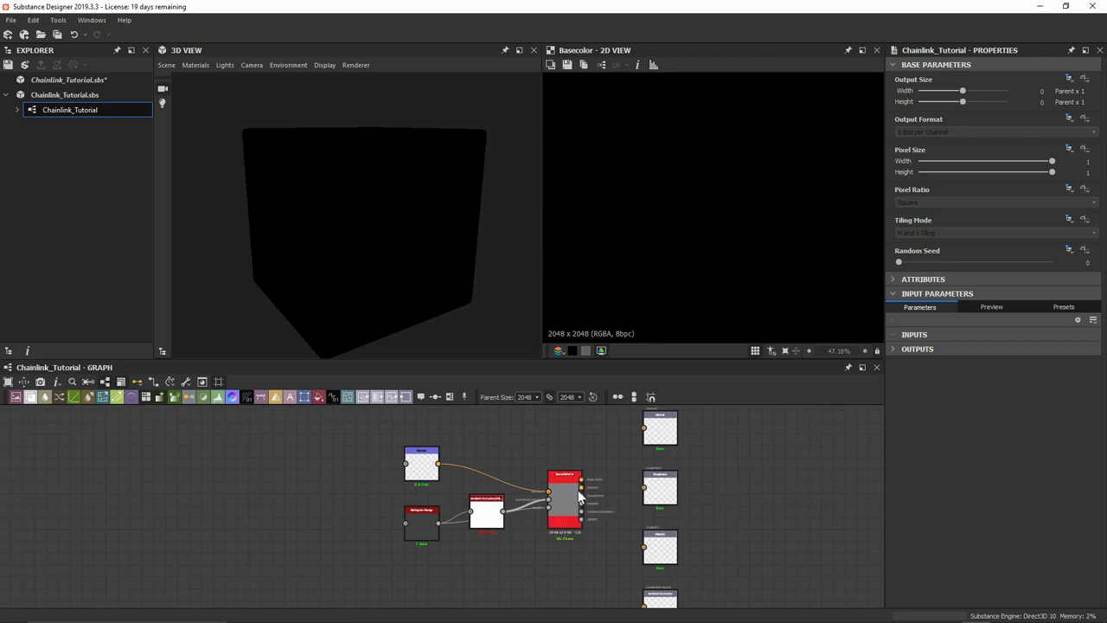
Drop the Chainlink_Tutorial graph onto the 3D cube and orbit to check its grey shading.
{"action": "left_click_drag", "start_coordinate": [173, 396], "coordinate": [711, 465]}
{"action": "left_click_drag", "start_coordinate": [509, 154], "coordinate": [377, 170]}
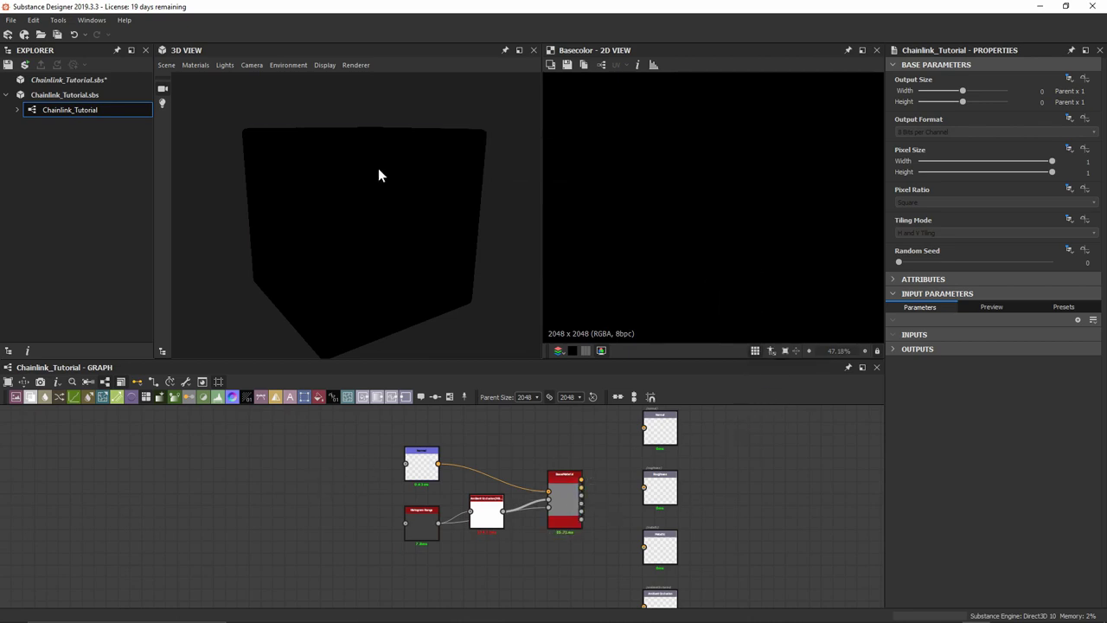
{"action": "mouse_move", "coordinate": [398, 213]}
{"action": "left_mouse_down"}
{"action": "mouse_move", "coordinate": [420, 270]}
{"action": "mouse_move", "coordinate": [403, 205]}
{"action": "mouse_move", "coordinate": [400, 217]}
{"action": "left_mouse_up"}
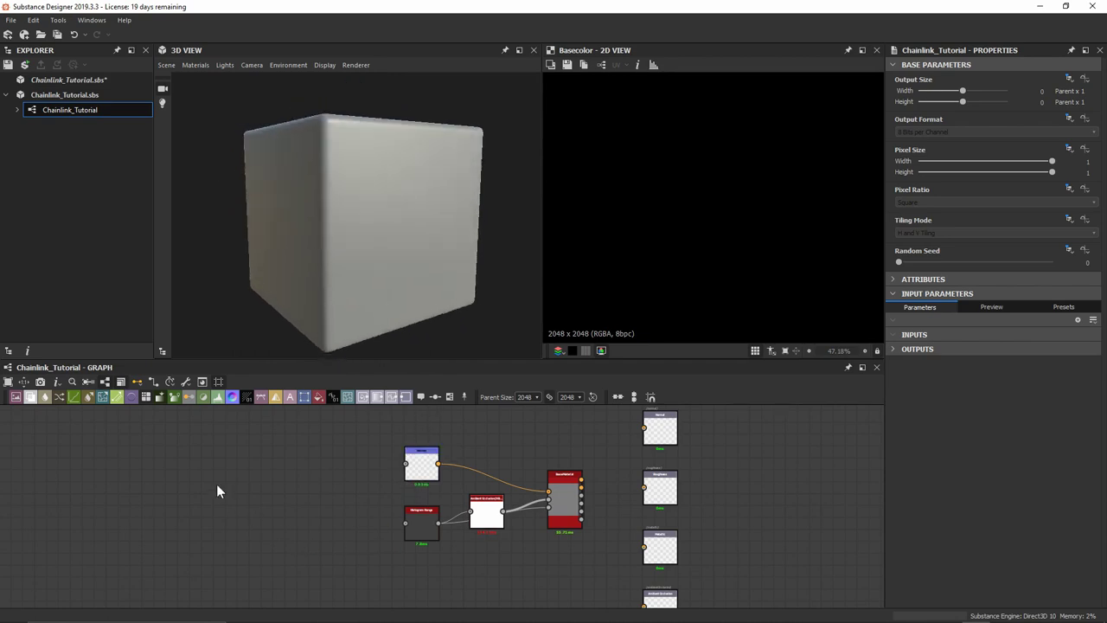
{"action": "middle_click_drag", "start_coordinate": [216, 485], "coordinate": [362, 497]}
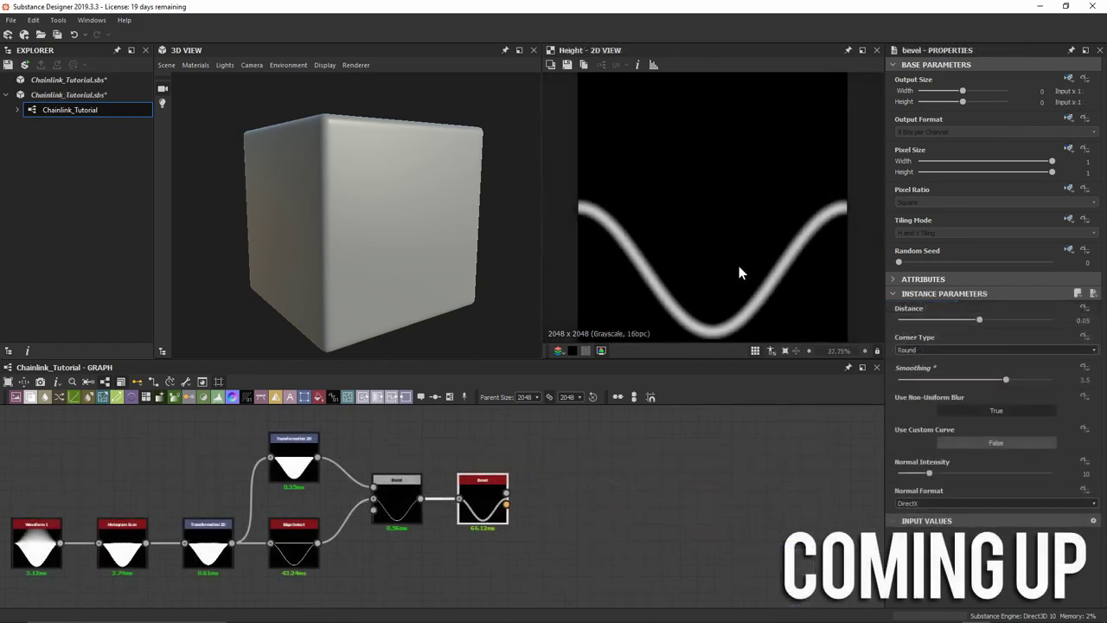
{"action": "scroll", "coordinate": [692, 259], "scroll_direction": "up", "scroll_amount": 3}
{"action": "scroll", "coordinate": [640, 251], "scroll_direction": "up", "scroll_amount": 1}
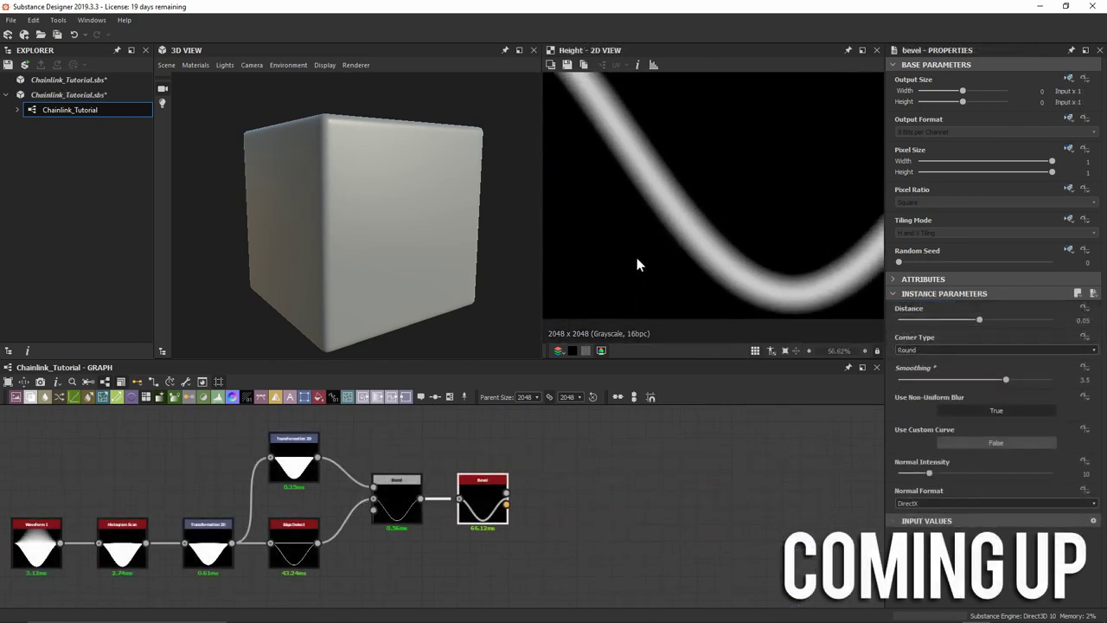
{"action": "scroll", "coordinate": [736, 225], "scroll_direction": "down", "scroll_amount": 5}
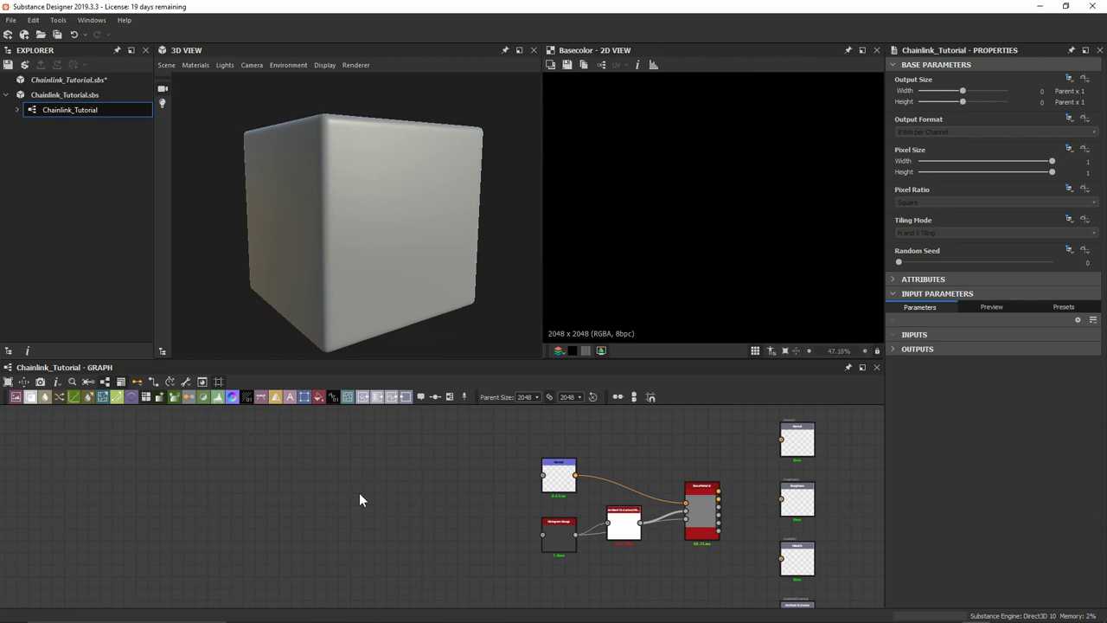
Add a Waveform 1 node to the graph by searching 'wave'.
{"action": "key", "text": "space"}
{"action": "type", "text": "wave"}
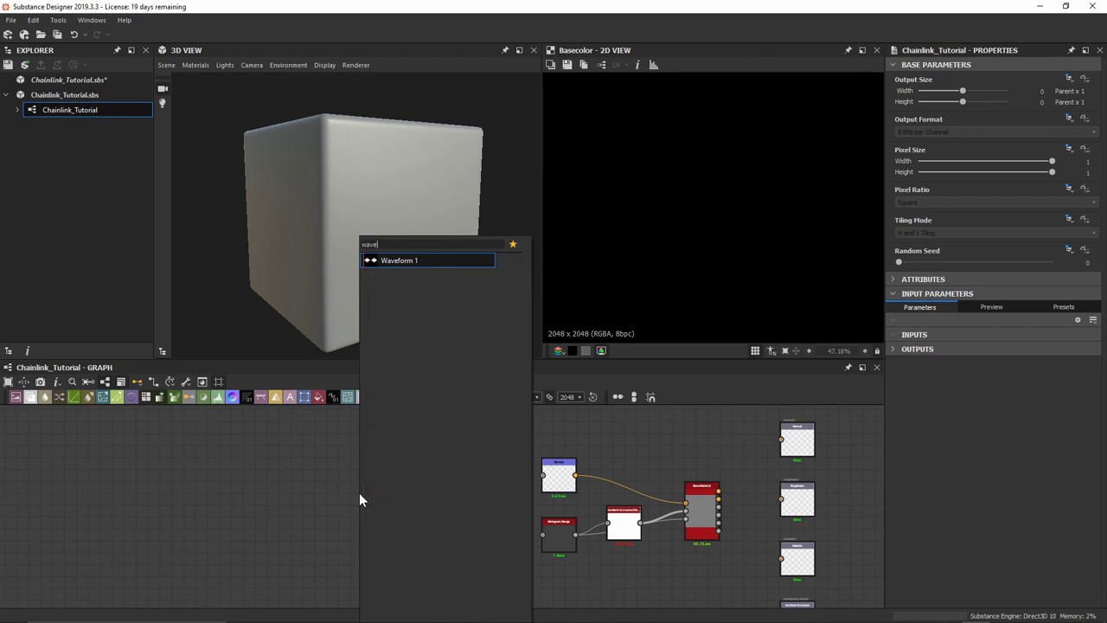
{"action": "key", "text": "Return"}
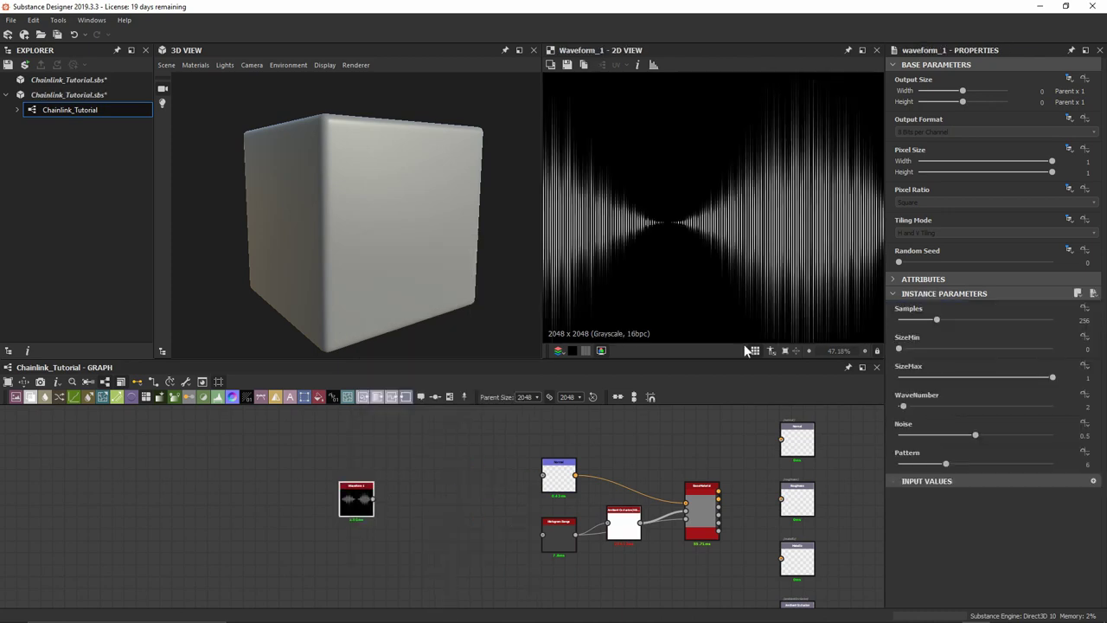
{"action": "key", "text": "f"}
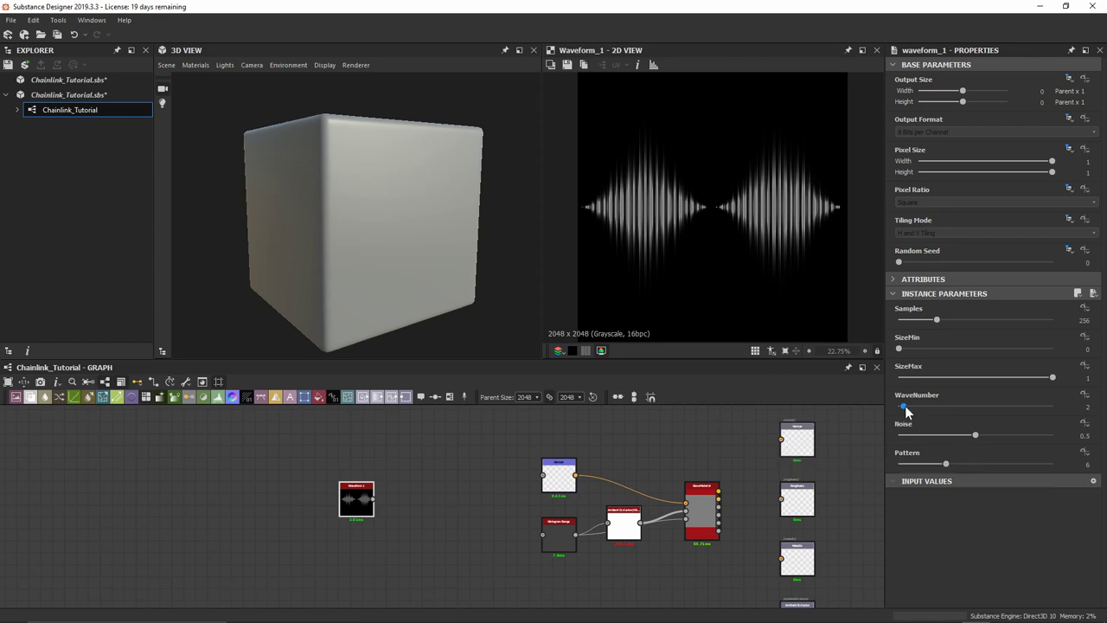
Set the Waveform to WaveNumber 1, Samples 1024, Noise 0 and Pattern 10.
{"action": "left_click_drag", "start_coordinate": [906, 410], "coordinate": [897, 410]}
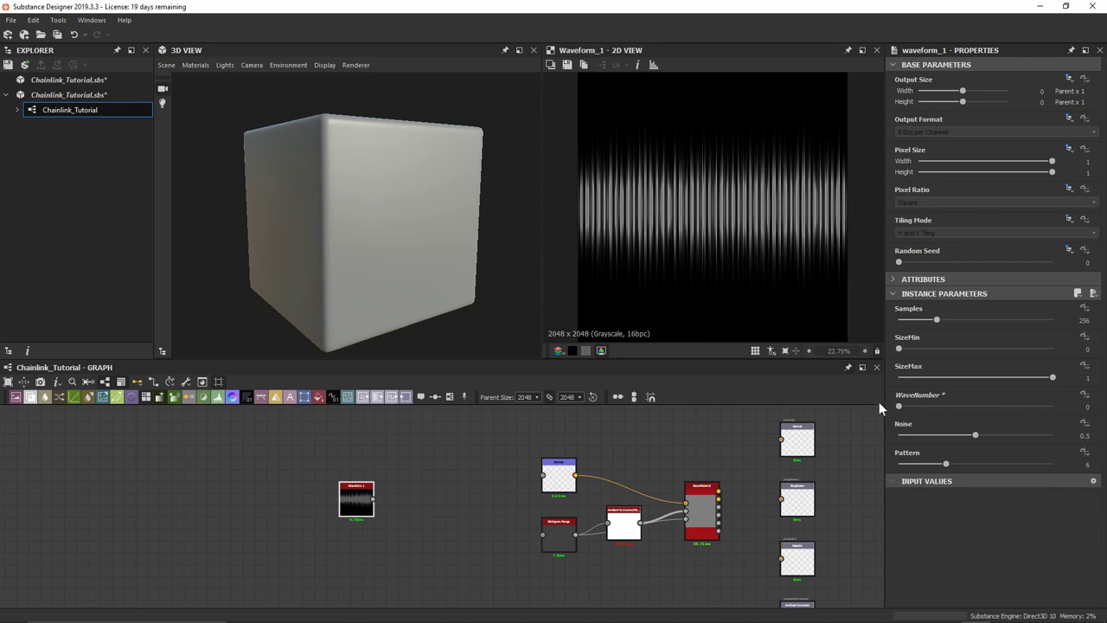
{"action": "left_click_drag", "start_coordinate": [900, 410], "coordinate": [901, 410]}
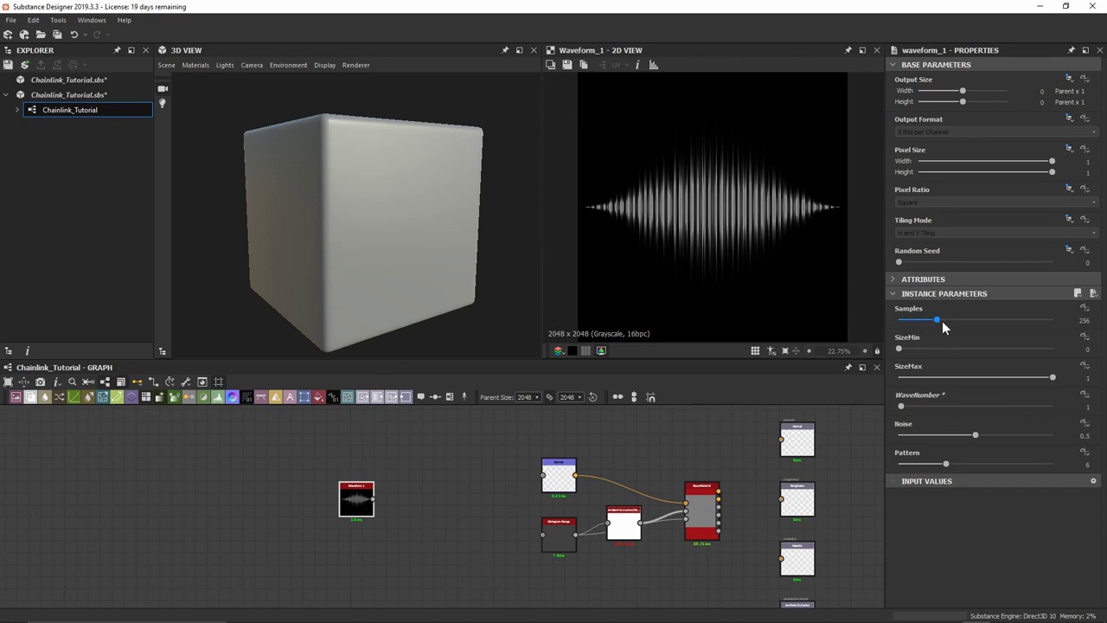
{"action": "left_click_drag", "start_coordinate": [941, 321], "coordinate": [1053, 319]}
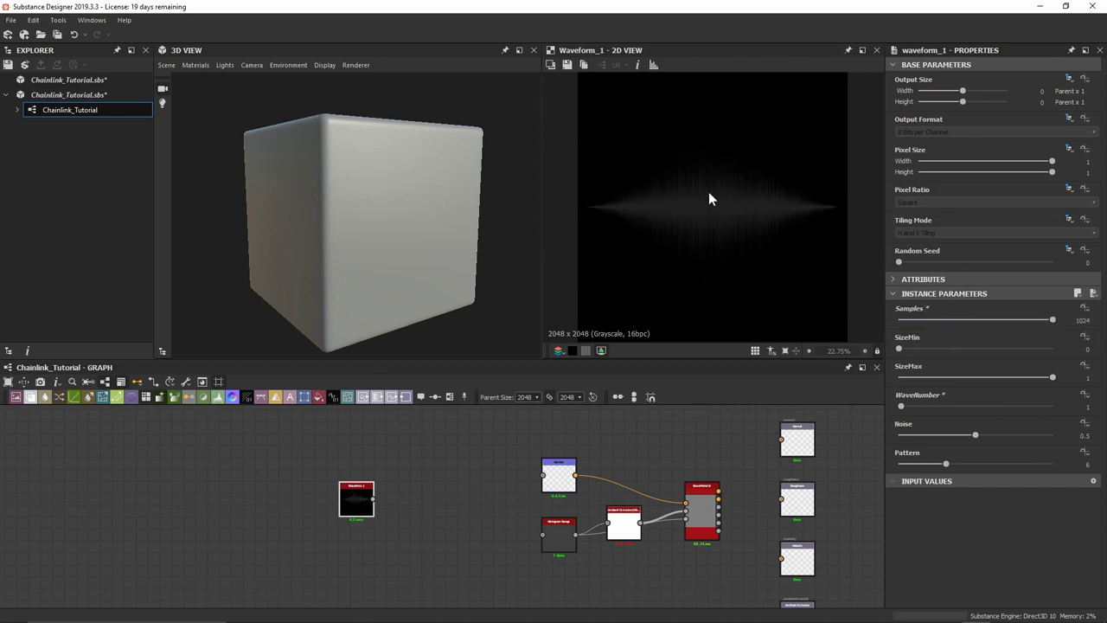
{"action": "scroll", "coordinate": [713, 205], "scroll_direction": "up", "scroll_amount": 5}
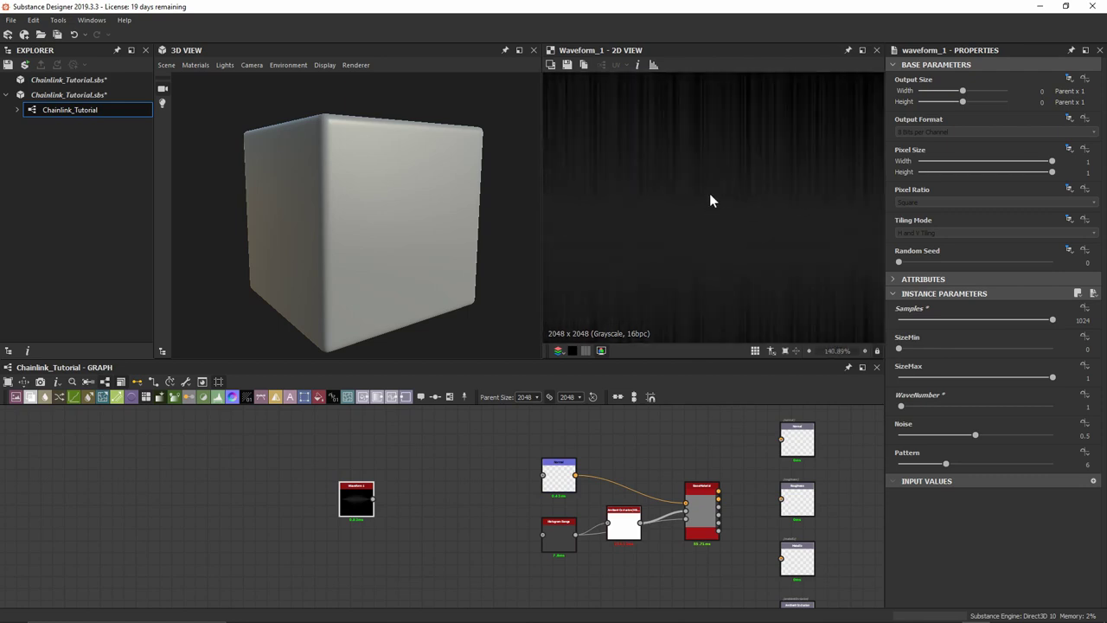
{"action": "scroll", "coordinate": [694, 196], "scroll_direction": "down", "scroll_amount": 5}
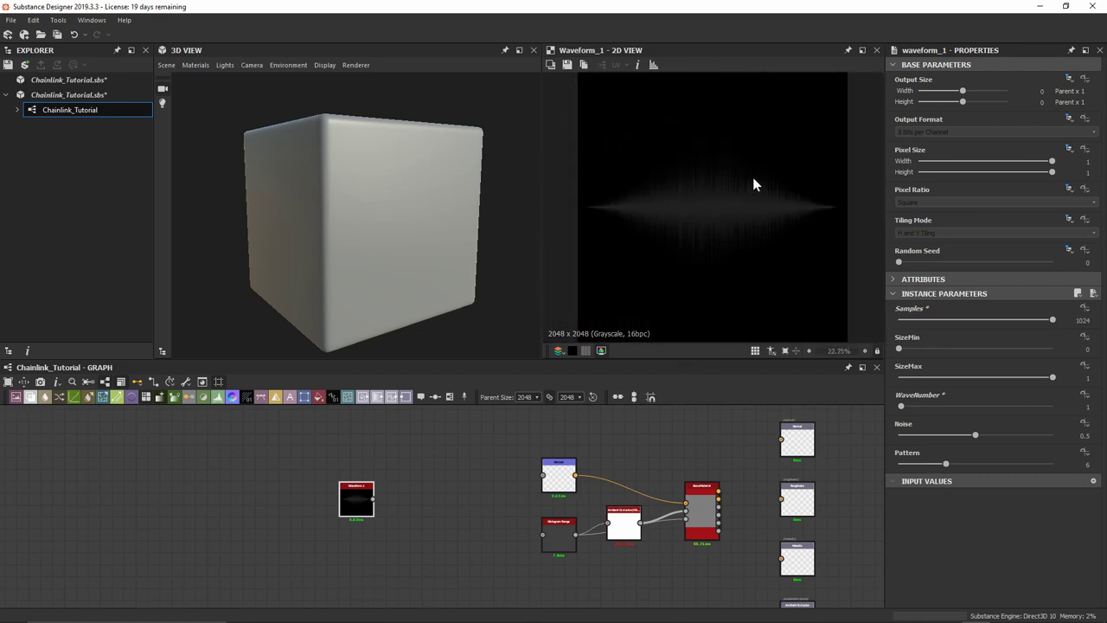
{"action": "left_click_drag", "start_coordinate": [979, 437], "coordinate": [898, 435]}
{"action": "left_click", "coordinate": [946, 464]}
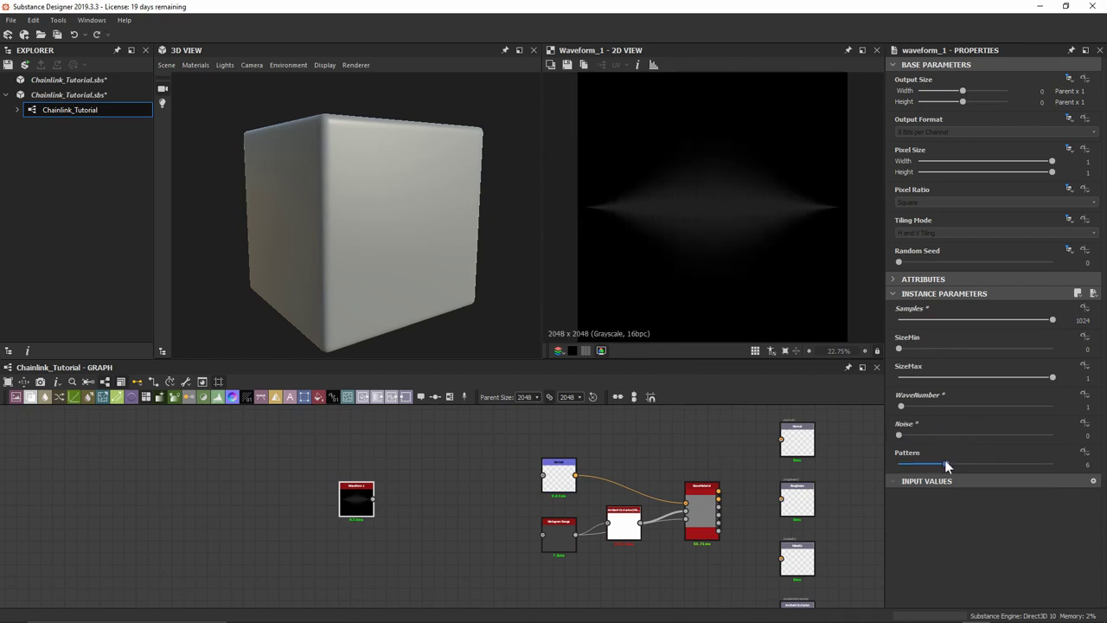
{"action": "left_click_drag", "start_coordinate": [946, 465], "coordinate": [996, 456]}
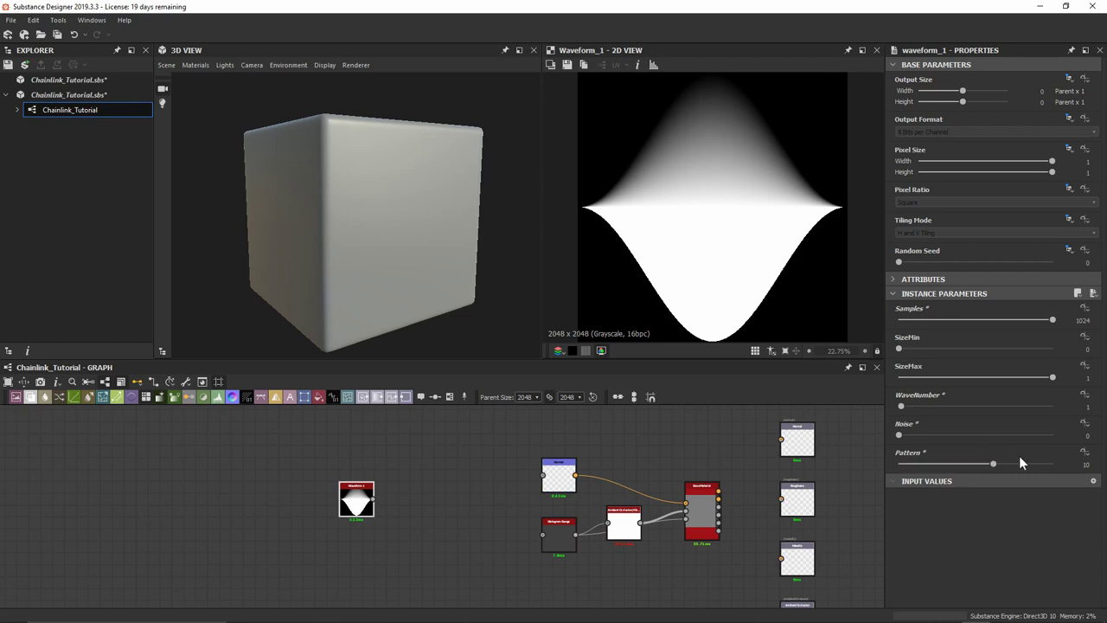
{"action": "scroll", "coordinate": [637, 214], "scroll_direction": "down", "scroll_amount": 1}
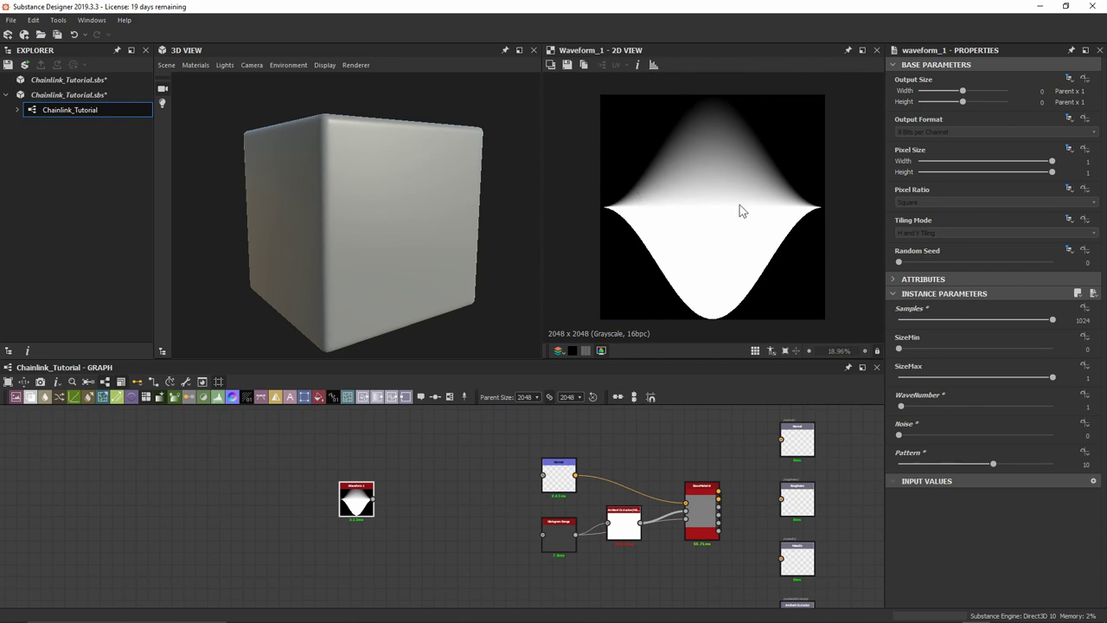
Add a Histogram Scan node connected after Waveform 1.
{"action": "scroll", "coordinate": [322, 523], "scroll_direction": "up", "scroll_amount": 3}
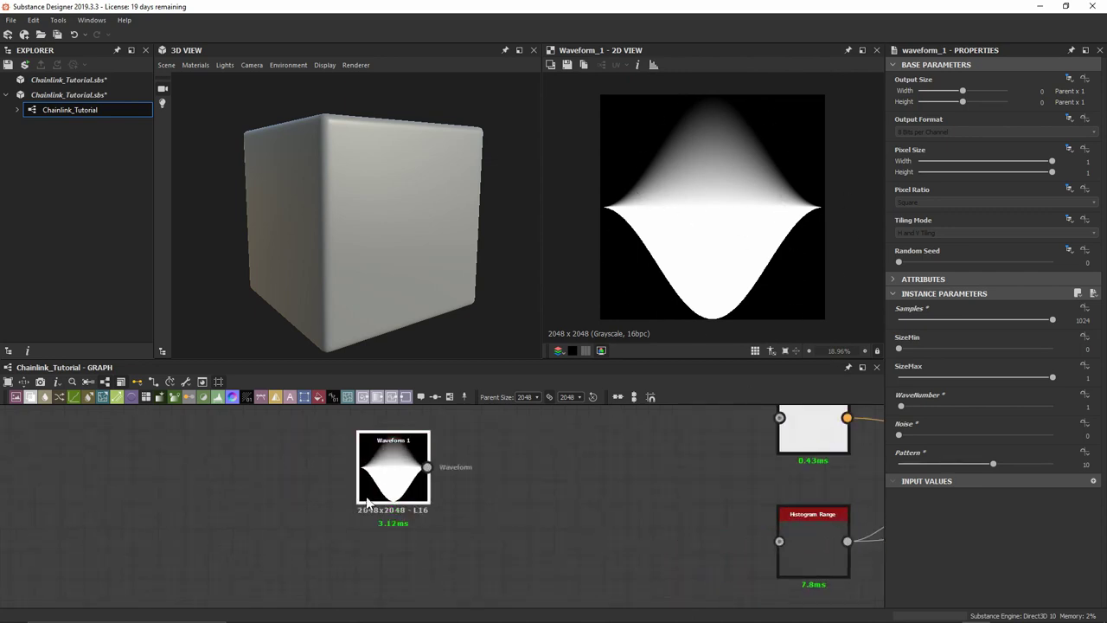
{"action": "middle_click_drag", "start_coordinate": [445, 519], "coordinate": [281, 518]}
{"action": "left_click_drag", "start_coordinate": [281, 519], "coordinate": [267, 519]}
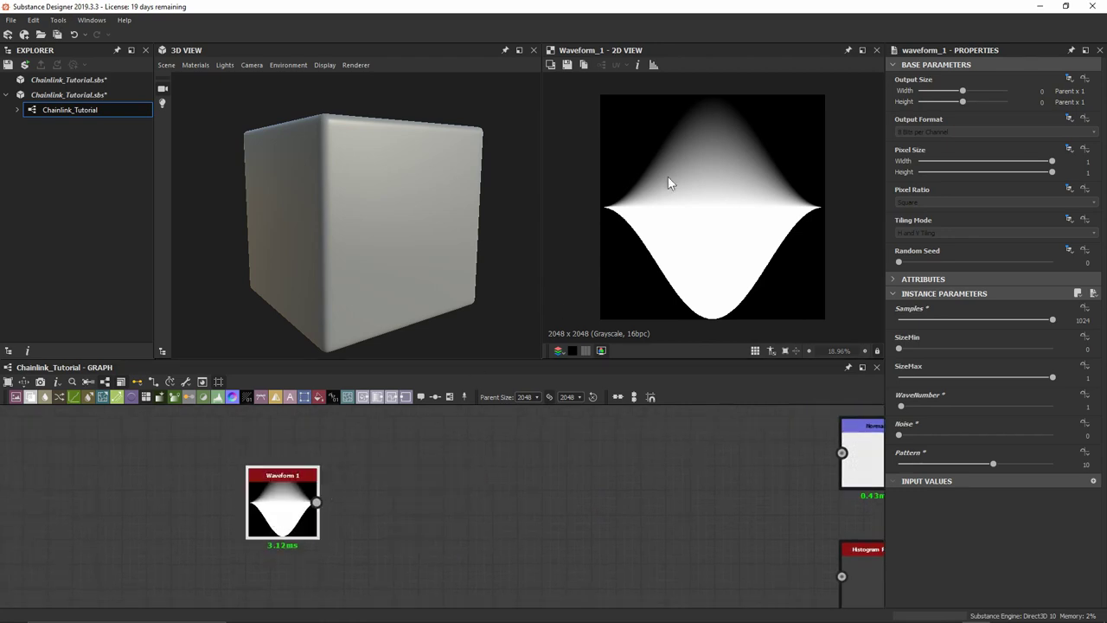
{"action": "key", "text": "space"}
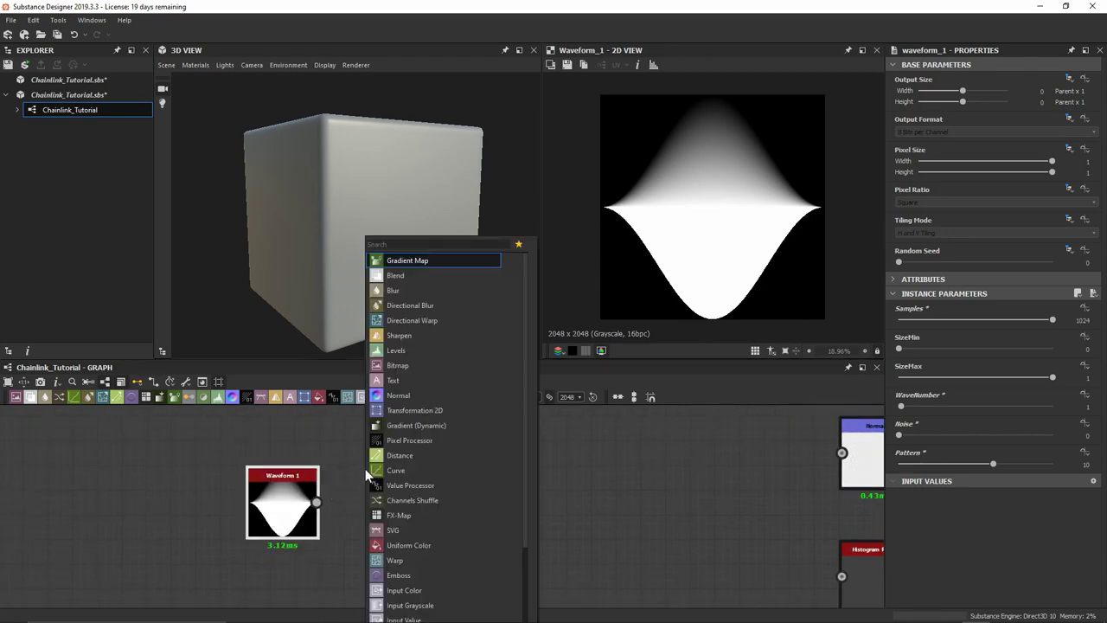
{"action": "type", "text": "g"}
{"action": "key", "text": "BackSpace"}
{"action": "type", "text": "hist"}
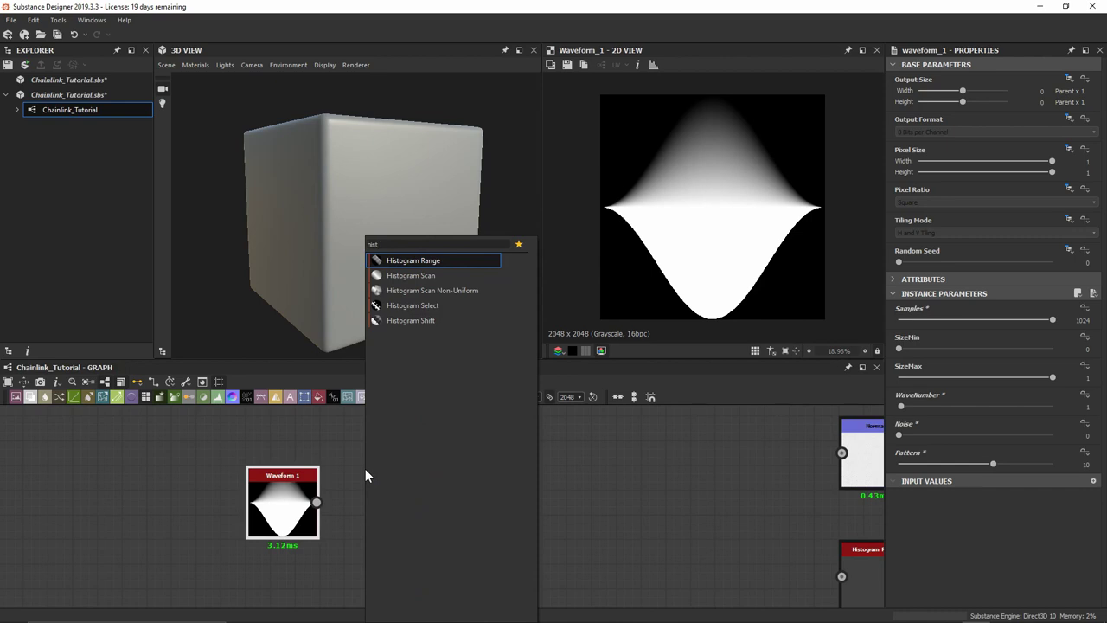
{"action": "key", "text": "Down"}
{"action": "key", "text": "Return"}
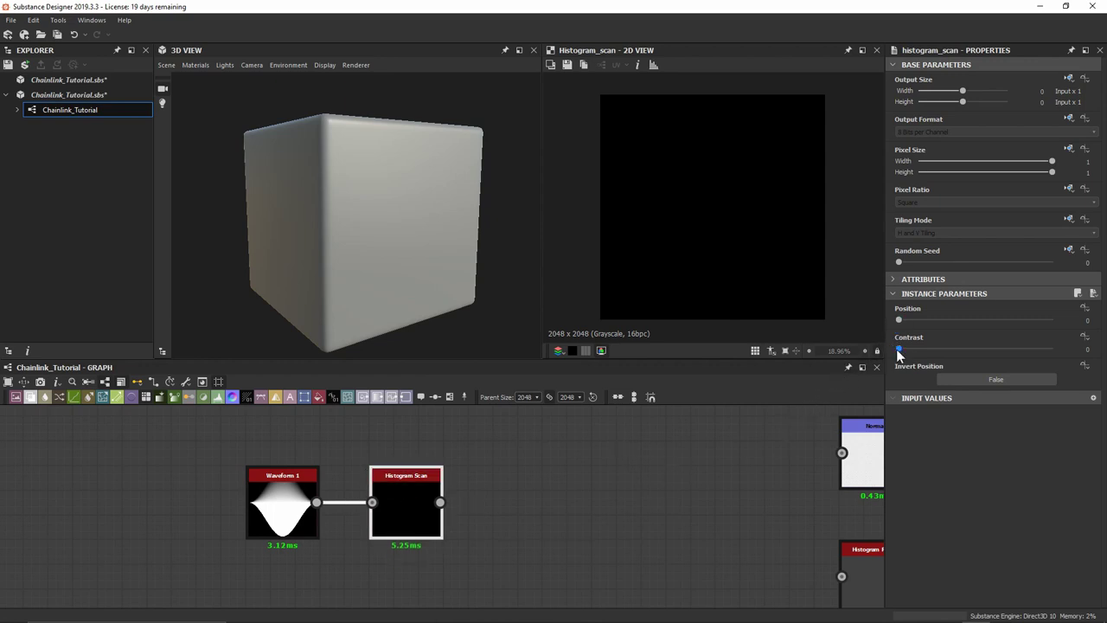
Set Histogram Scan Contrast to 1 and Position to 0.01 for a solid white bell.
{"action": "left_click_drag", "start_coordinate": [899, 348], "coordinate": [1052, 348]}
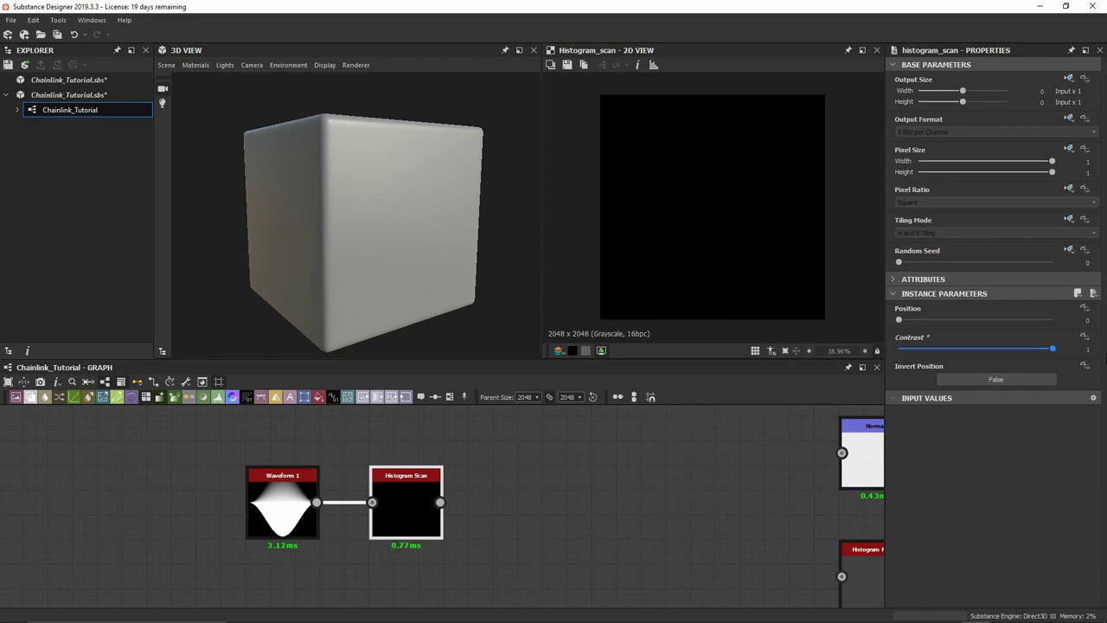
{"action": "left_click", "coordinate": [897, 320]}
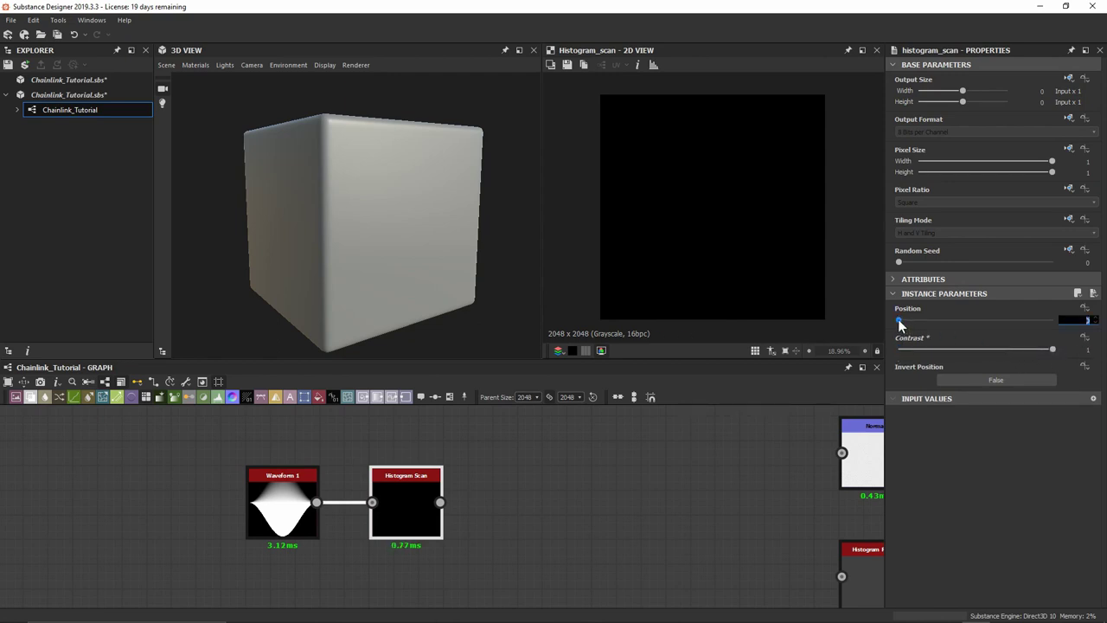
{"action": "mouse_move", "coordinate": [898, 319]}
{"action": "left_mouse_down"}
{"action": "mouse_move", "coordinate": [957, 320]}
{"action": "mouse_move", "coordinate": [900, 317]}
{"action": "left_mouse_up"}
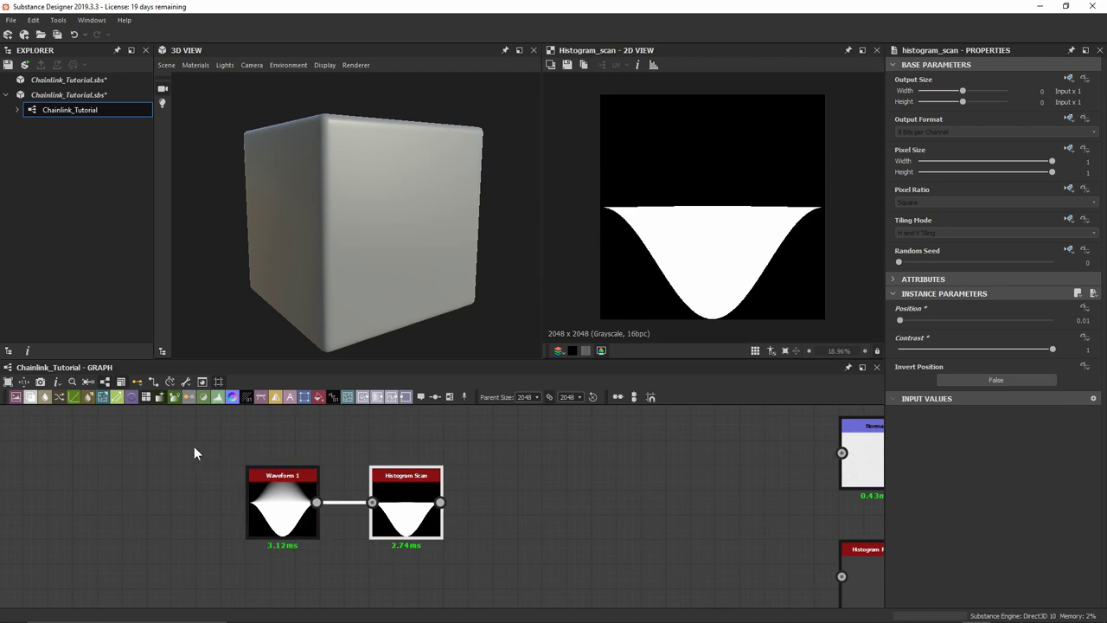
{"action": "left_click_drag", "start_coordinate": [418, 517], "coordinate": [220, 517]}
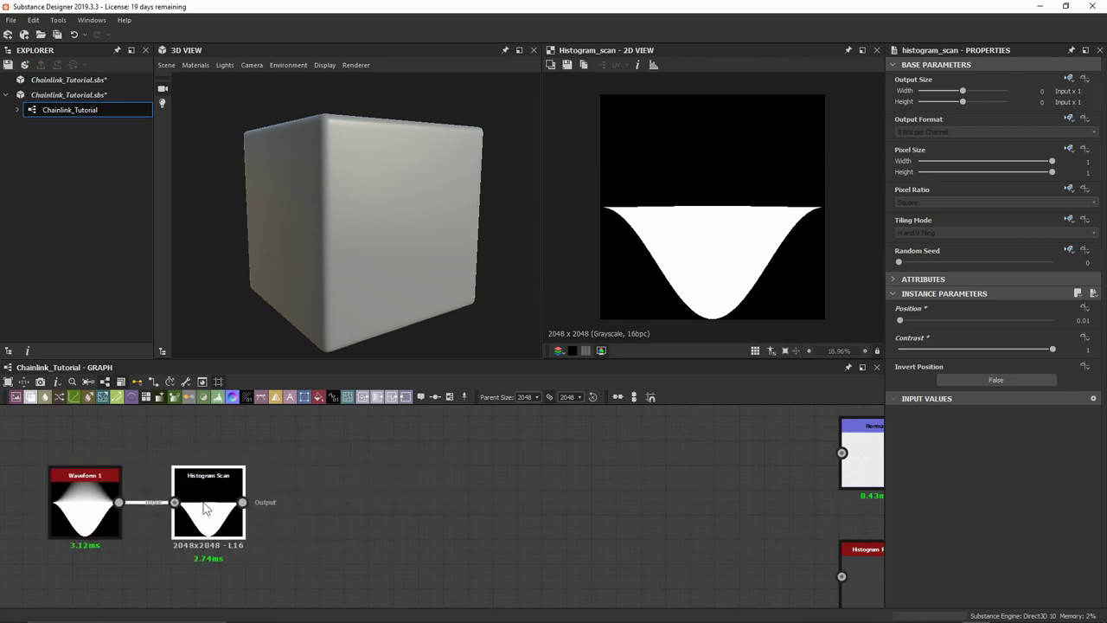
Add a Transformation 2D node after the Histogram Scan.
{"action": "key", "text": "space"}
{"action": "type", "text": "trans"}
{"action": "key", "text": "Return"}
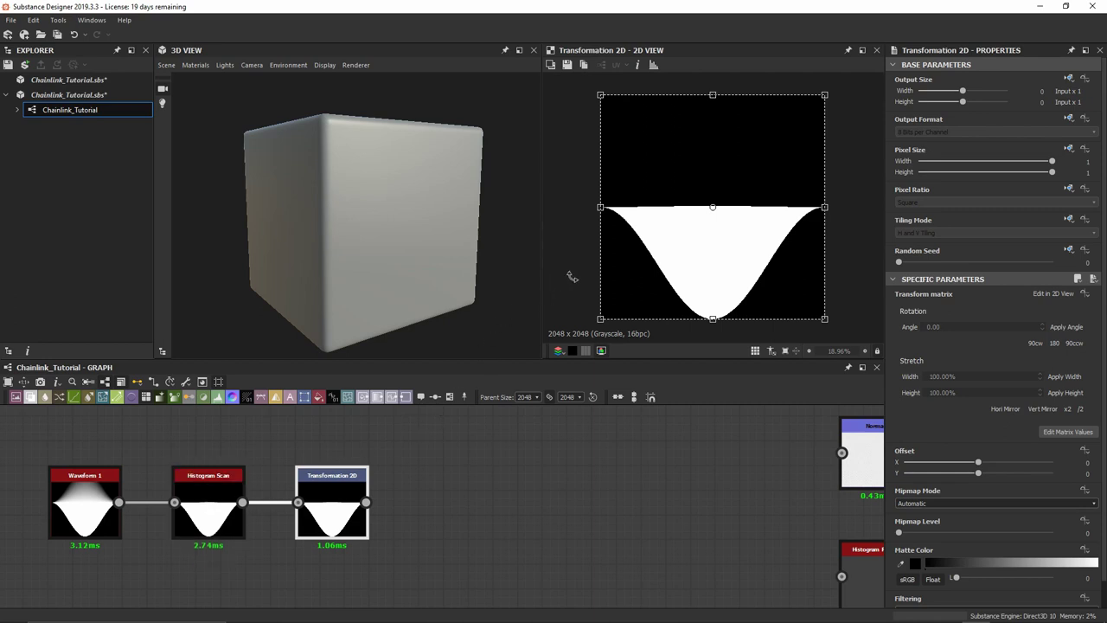
Squash the curve shape slightly upward from the bottom edge and frame all nodes.
{"action": "scroll", "coordinate": [722, 316], "scroll_direction": "up", "scroll_amount": 6}
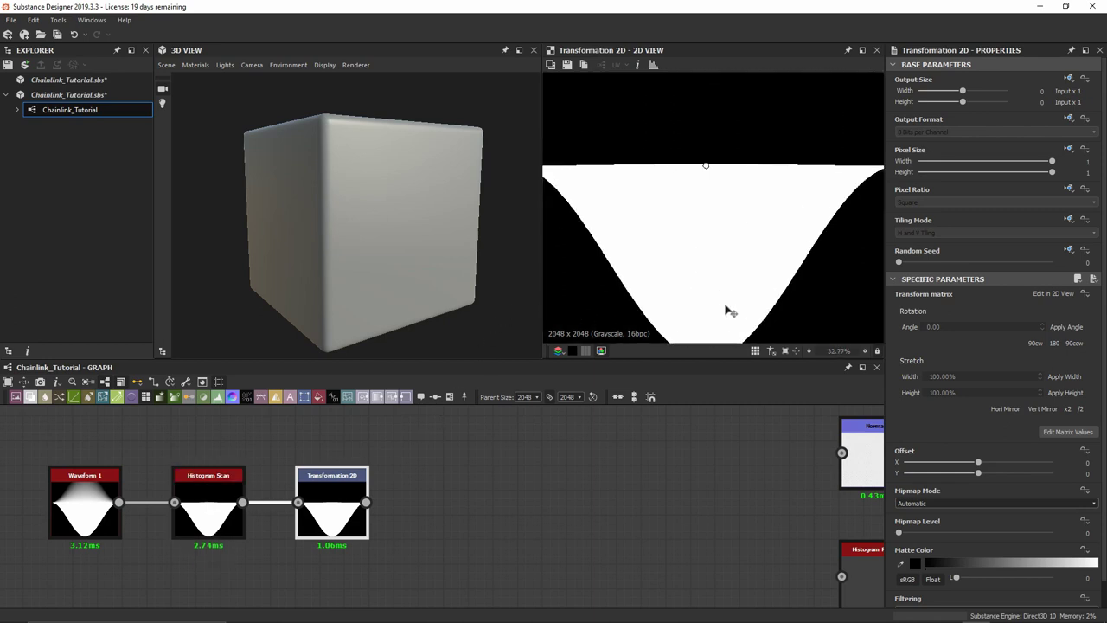
{"action": "scroll", "coordinate": [679, 236], "scroll_direction": "up", "scroll_amount": 3}
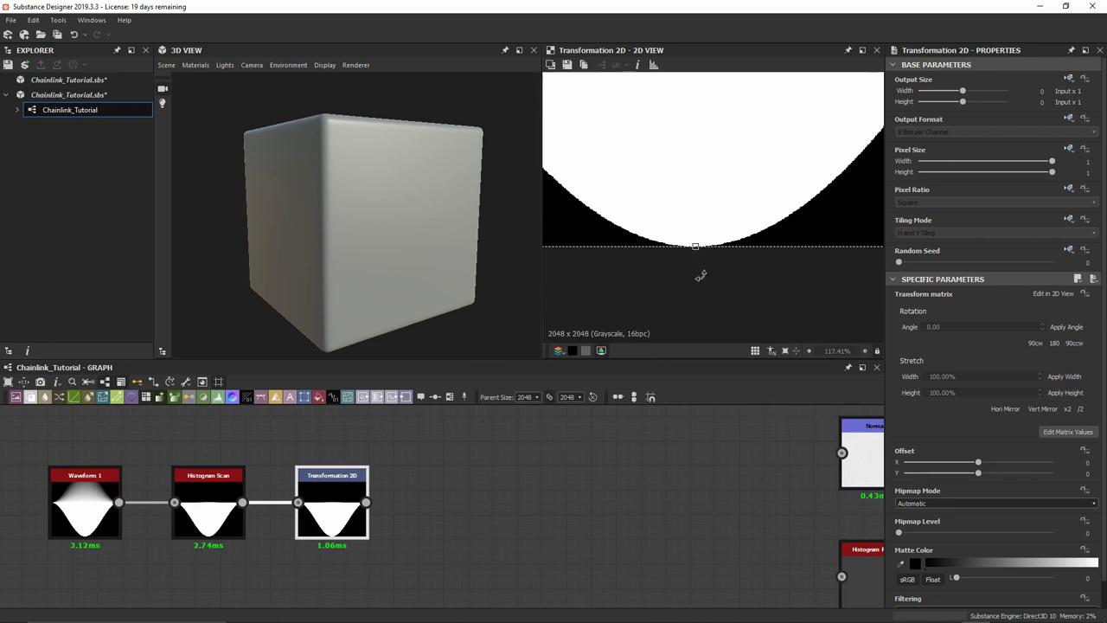
{"action": "scroll", "coordinate": [707, 290], "scroll_direction": "down", "scroll_amount": 10}
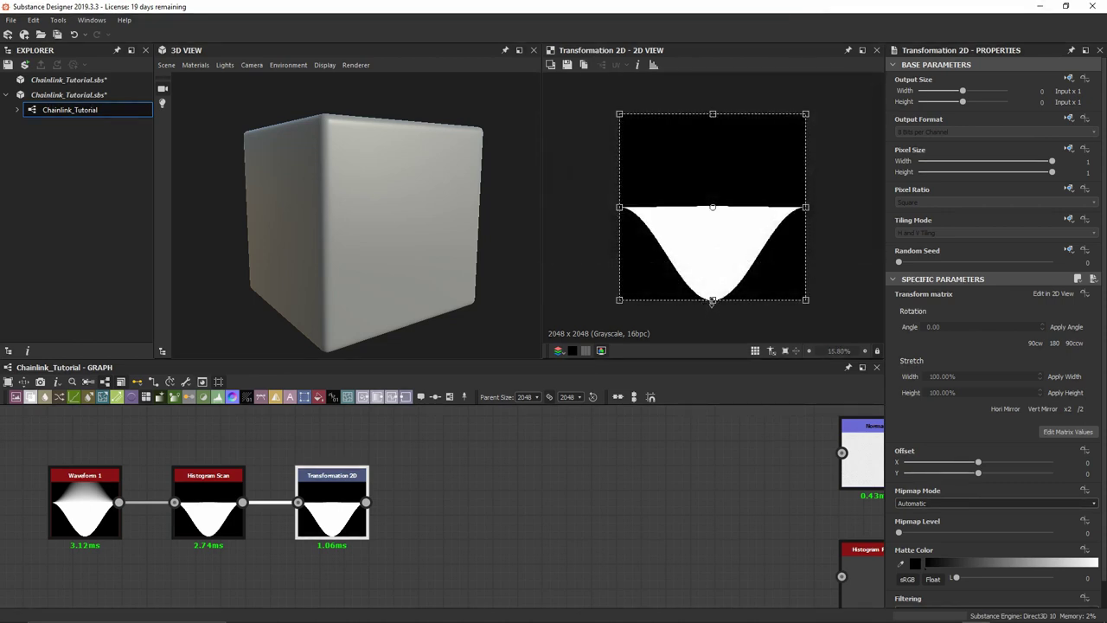
{"action": "left_click_drag", "start_coordinate": [712, 302], "coordinate": [712, 296]}
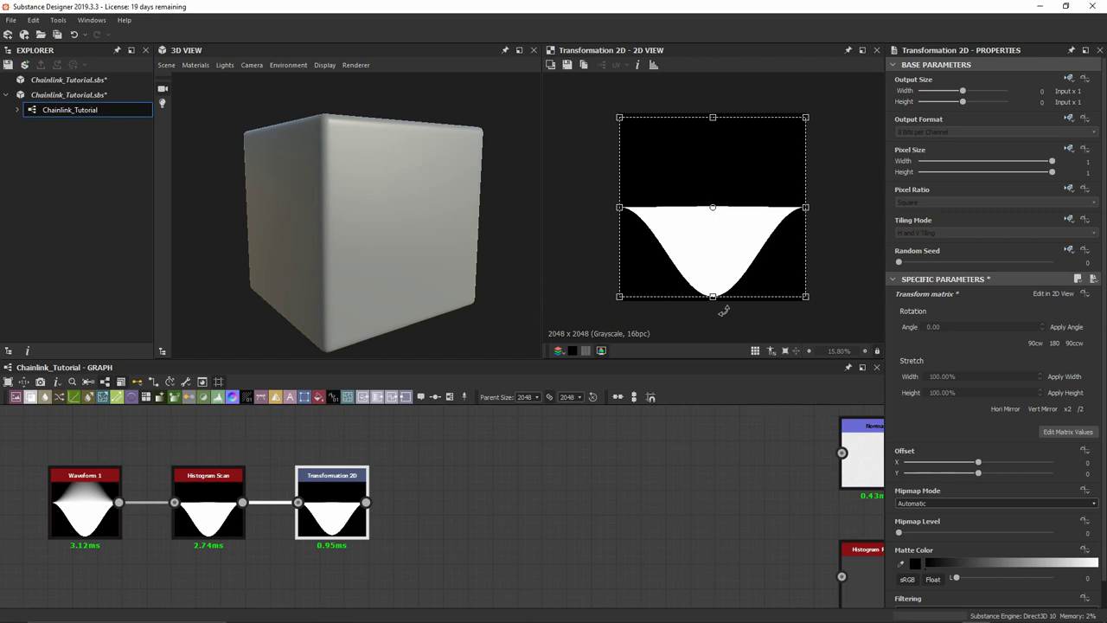
{"action": "key", "text": "f"}
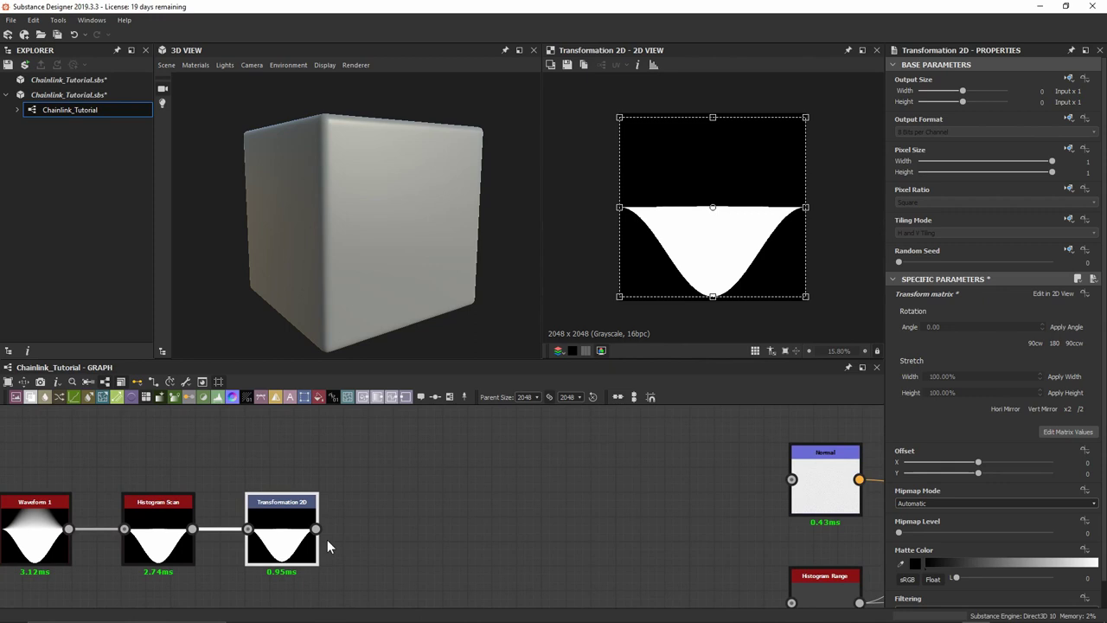
Add an Edge Detect node after Transformation 2D with Invert set to True.
{"action": "key", "text": "space"}
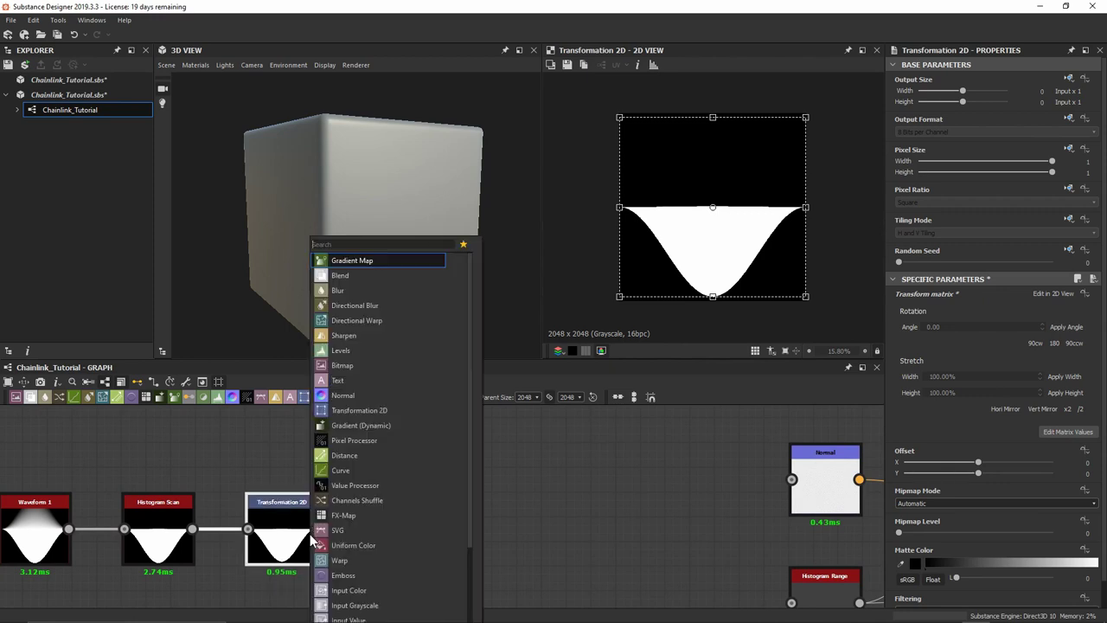
{"action": "type", "text": "edge"}
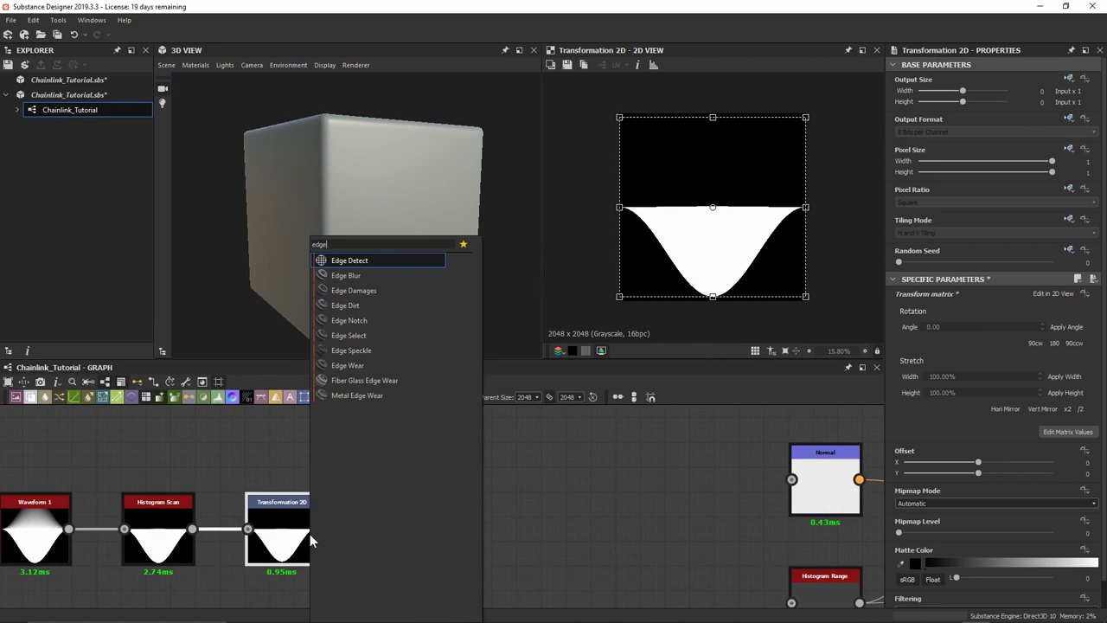
{"action": "key", "text": "Return"}
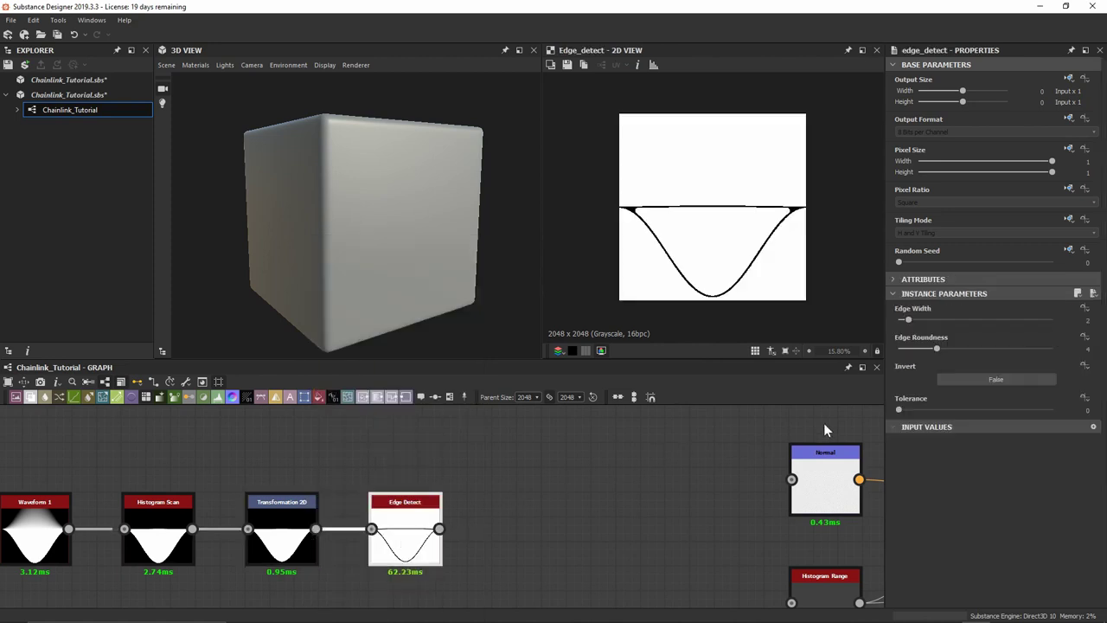
{"action": "left_click", "coordinate": [1006, 378]}
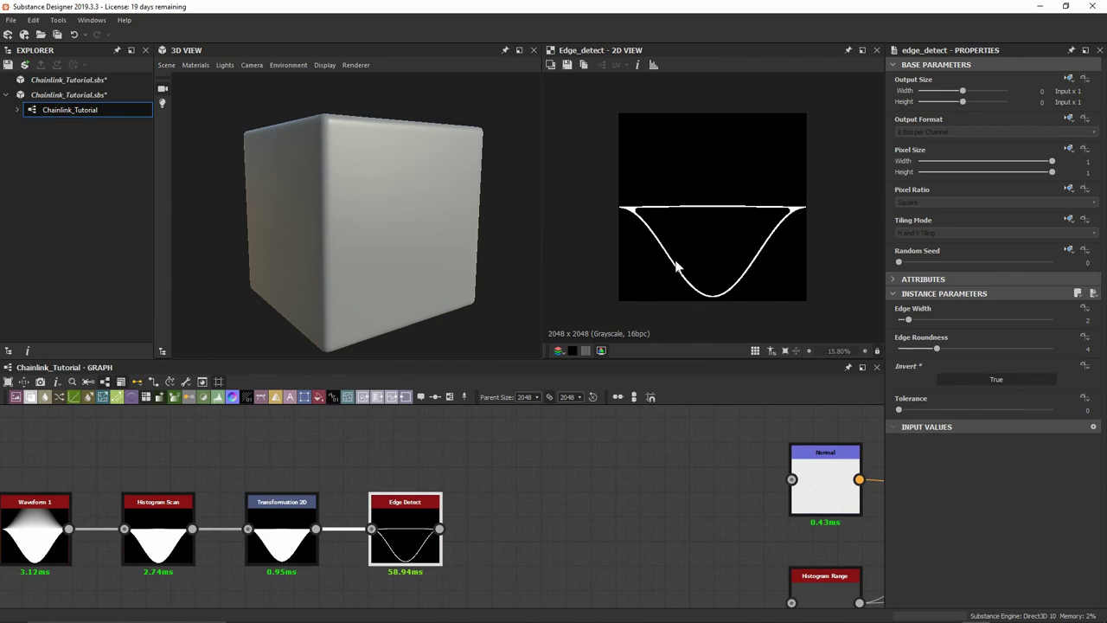
Fine-tune the Transformation 2D gizmo vertically so the curve's bottom sits slightly higher.
{"action": "scroll", "coordinate": [700, 295], "scroll_direction": "up", "scroll_amount": 3}
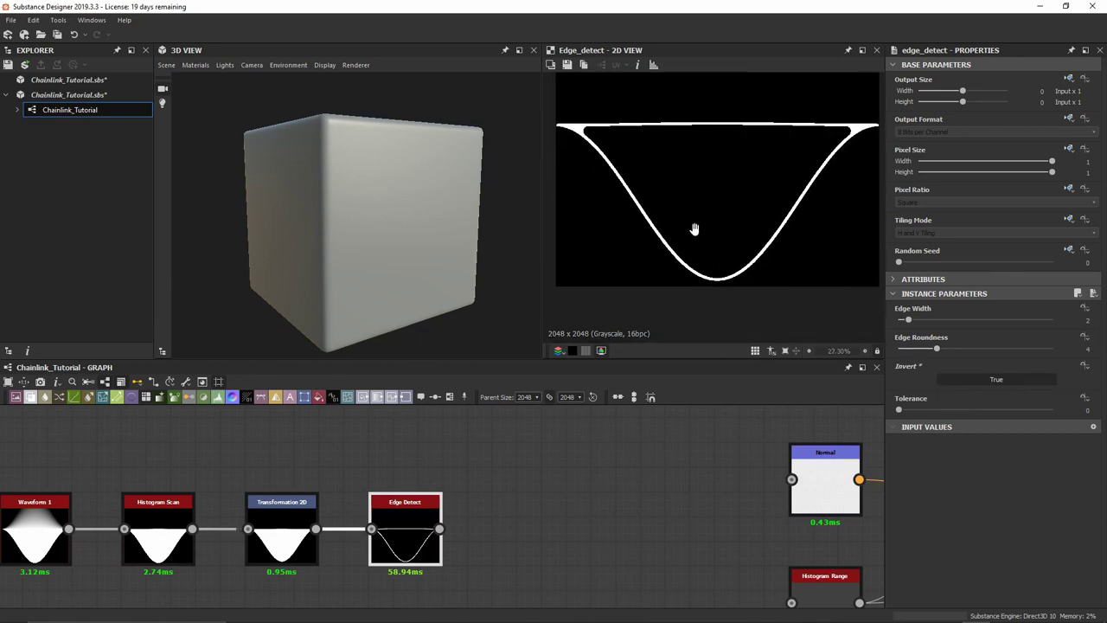
{"action": "left_click", "coordinate": [294, 533]}
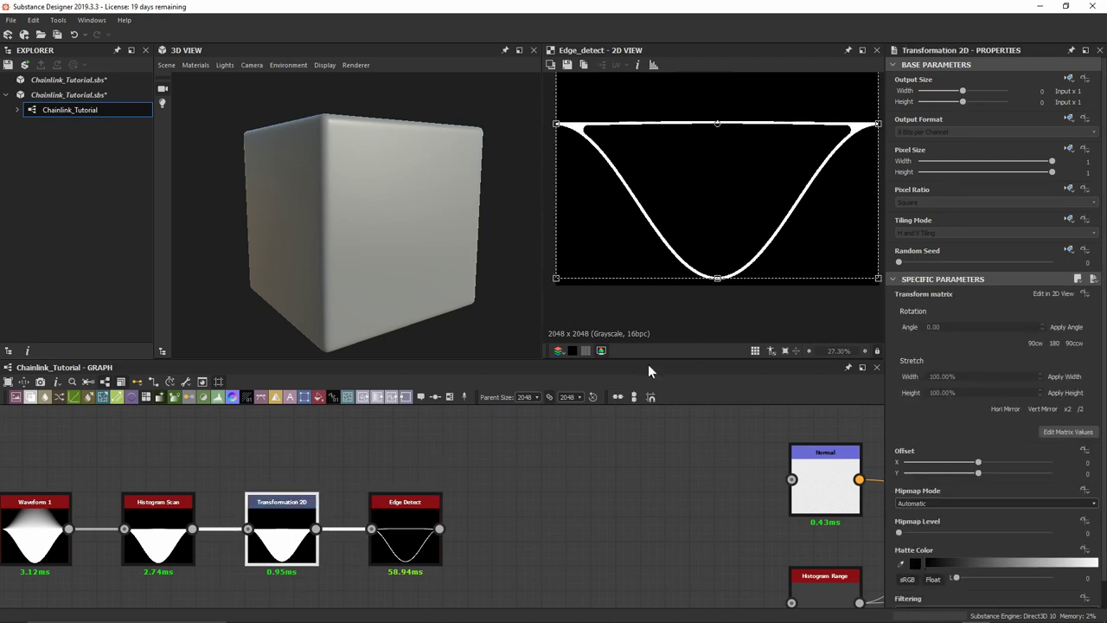
{"action": "left_click_drag", "start_coordinate": [716, 279], "coordinate": [716, 282]}
{"action": "scroll", "coordinate": [717, 299], "scroll_direction": "up", "scroll_amount": 5}
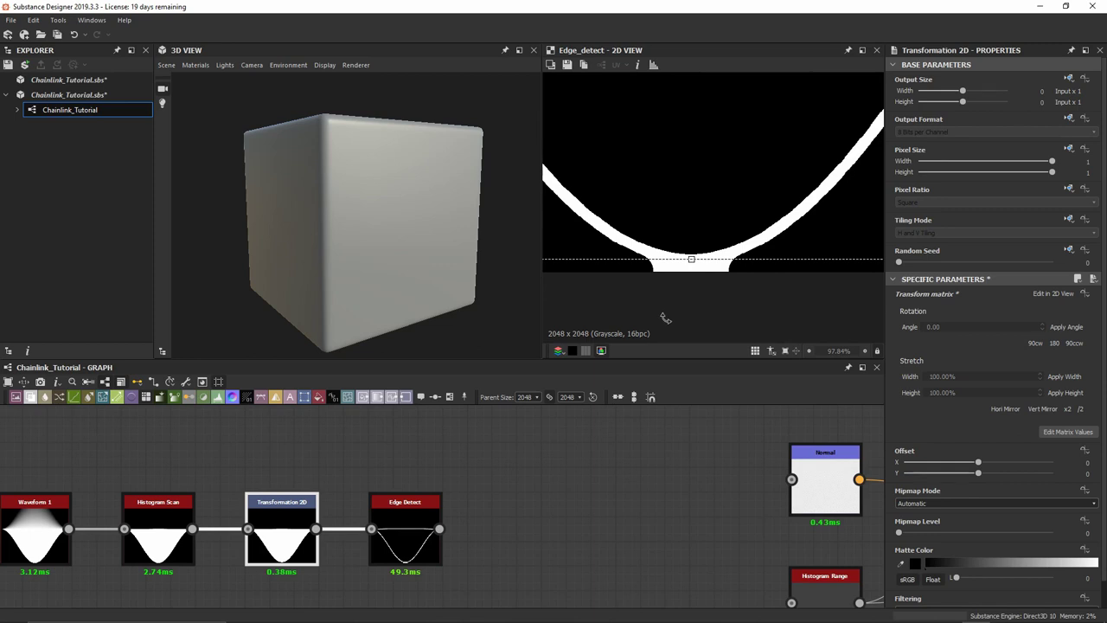
{"action": "scroll", "coordinate": [674, 316], "scroll_direction": "down", "scroll_amount": 2}
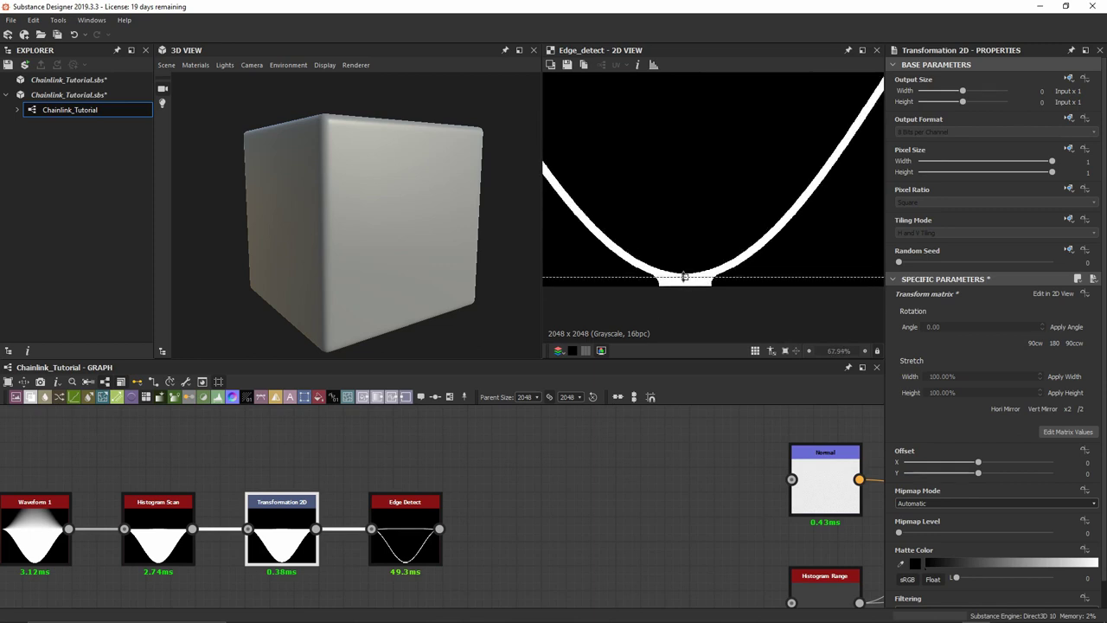
{"action": "left_click_drag", "start_coordinate": [684, 277], "coordinate": [685, 269]}
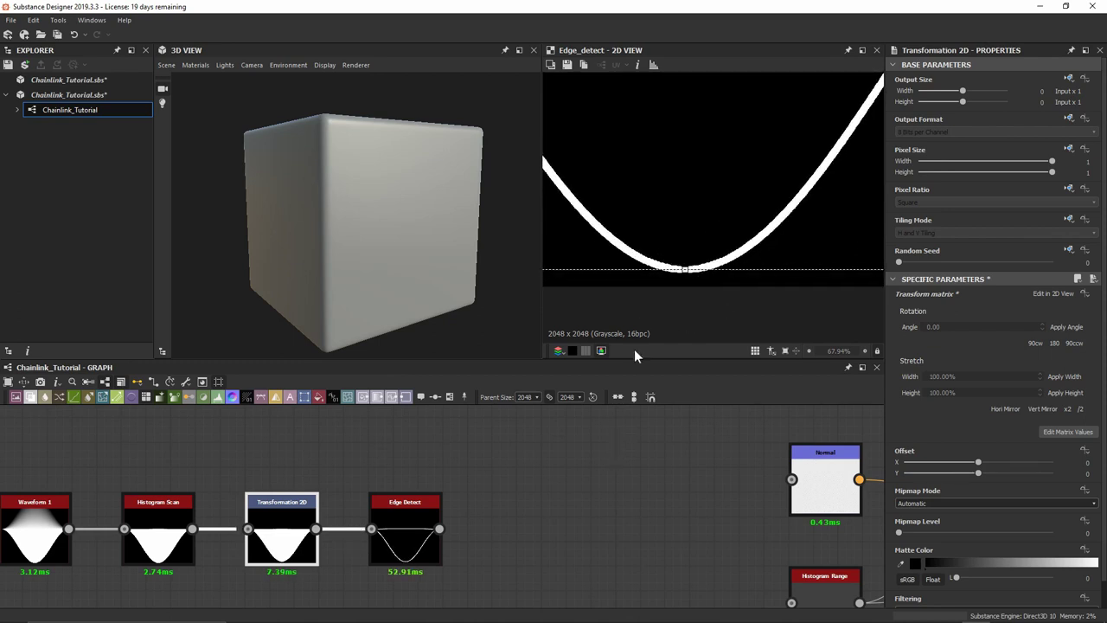
{"action": "key", "text": "f"}
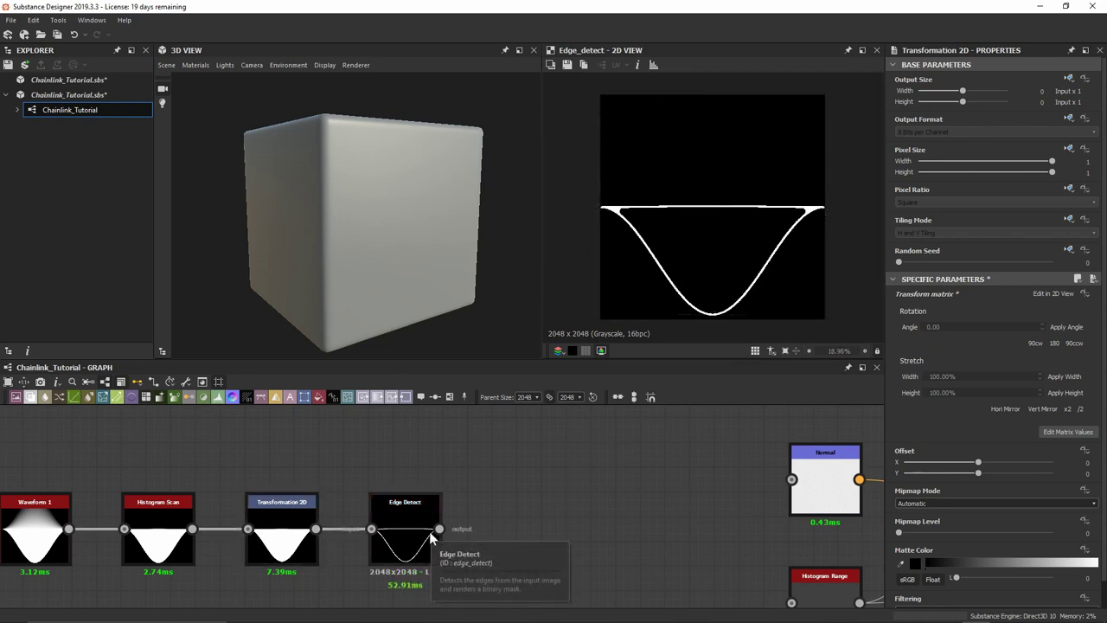
Branch a second Transformation 2D node off the first transform's output.
{"action": "middle_click_drag", "start_coordinate": [429, 446], "coordinate": [412, 476]}
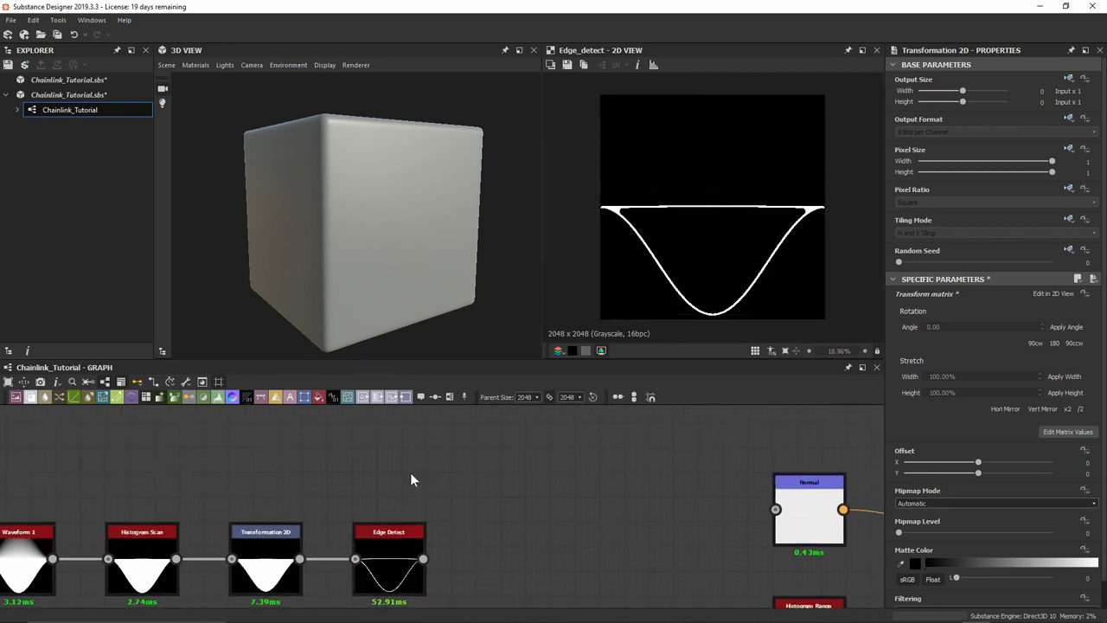
{"action": "left_click_drag", "start_coordinate": [303, 553], "coordinate": [364, 440]}
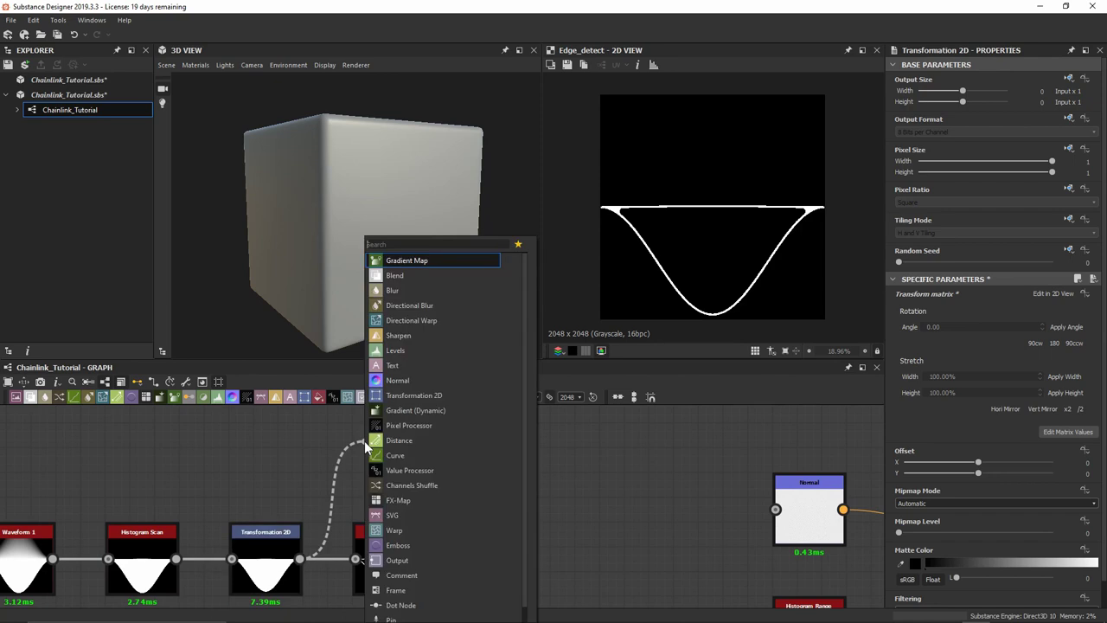
{"action": "type", "text": "transform"}
{"action": "key", "text": "Return"}
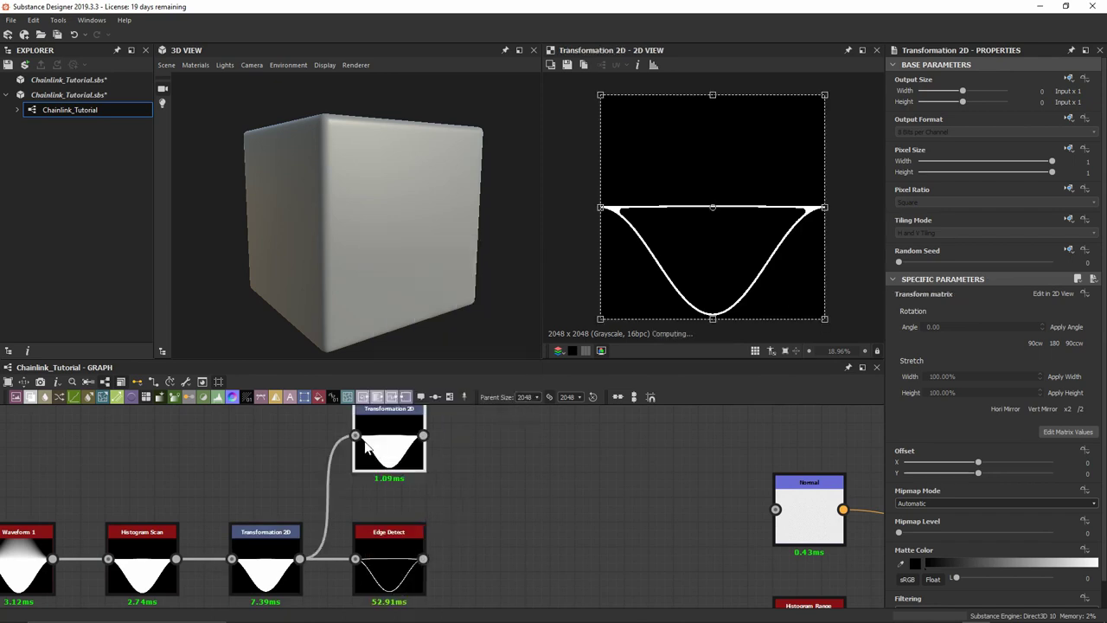
Rearrange the Waveform, Histogram Scan and transform nodes, then preview Edge Detect.
{"action": "scroll", "coordinate": [365, 444], "scroll_direction": "down", "scroll_amount": 2}
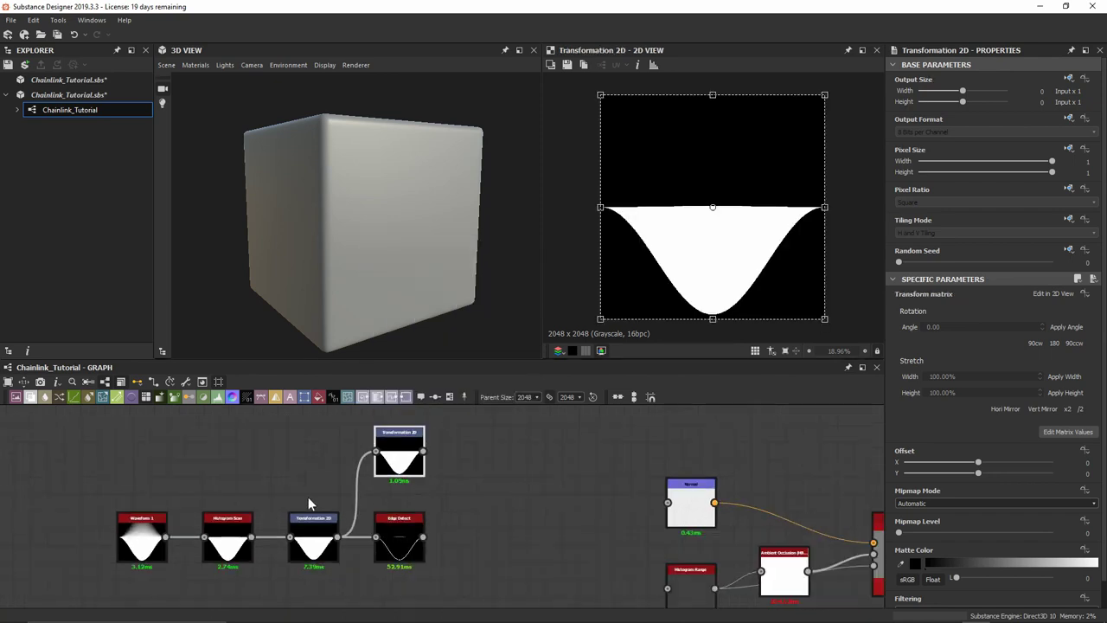
{"action": "middle_click_drag", "start_coordinate": [243, 467], "coordinate": [301, 465]}
{"action": "left_click_drag", "start_coordinate": [130, 424], "coordinate": [261, 543]}
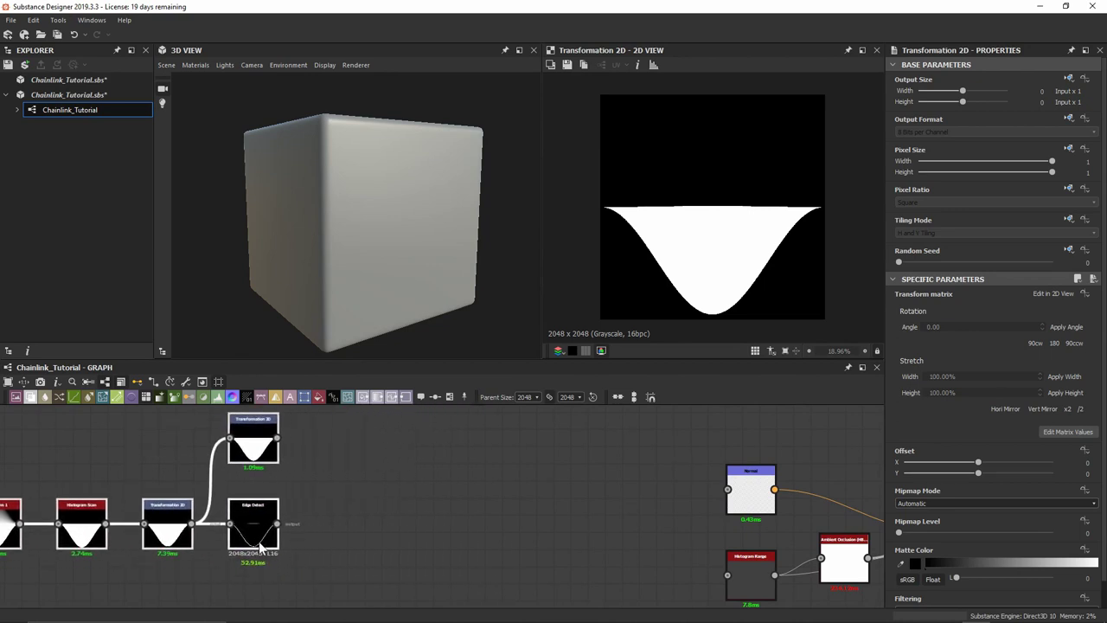
{"action": "left_click", "coordinate": [321, 481]}
{"action": "middle_click_drag", "start_coordinate": [321, 481], "coordinate": [387, 490]}
{"action": "scroll", "coordinate": [322, 475], "scroll_direction": "up", "scroll_amount": 3}
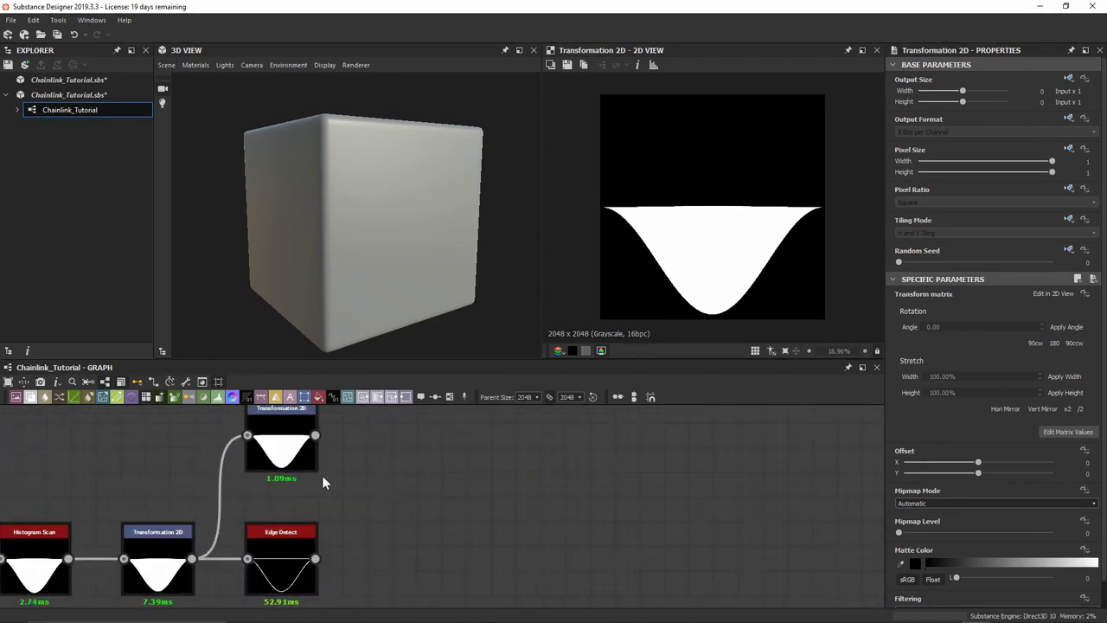
{"action": "left_click", "coordinate": [268, 443]}
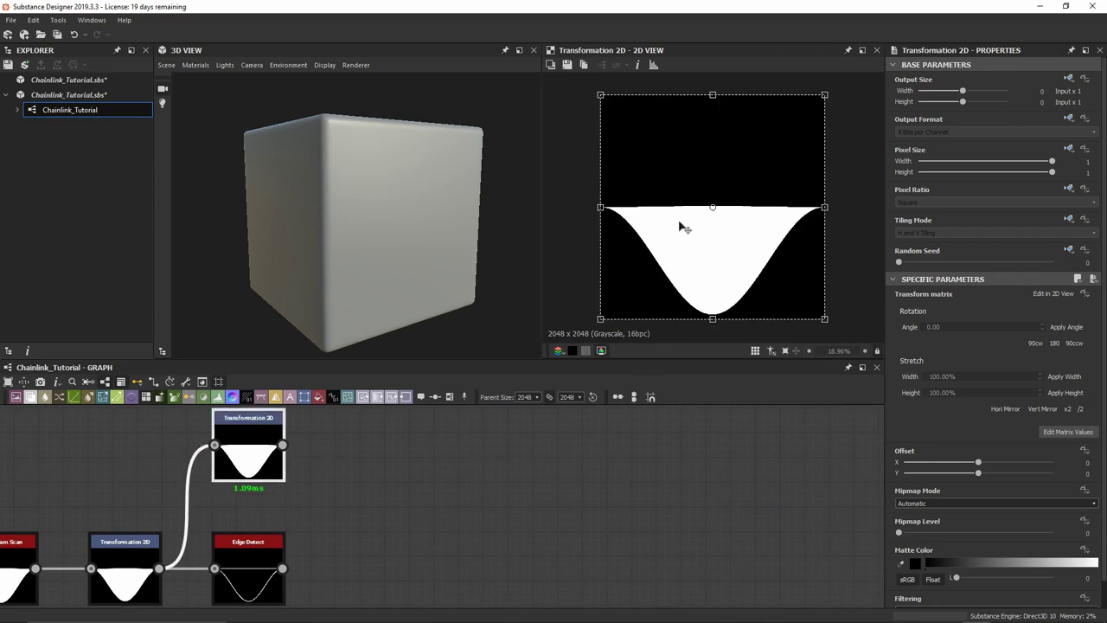
{"action": "double_click", "coordinate": [253, 564]}
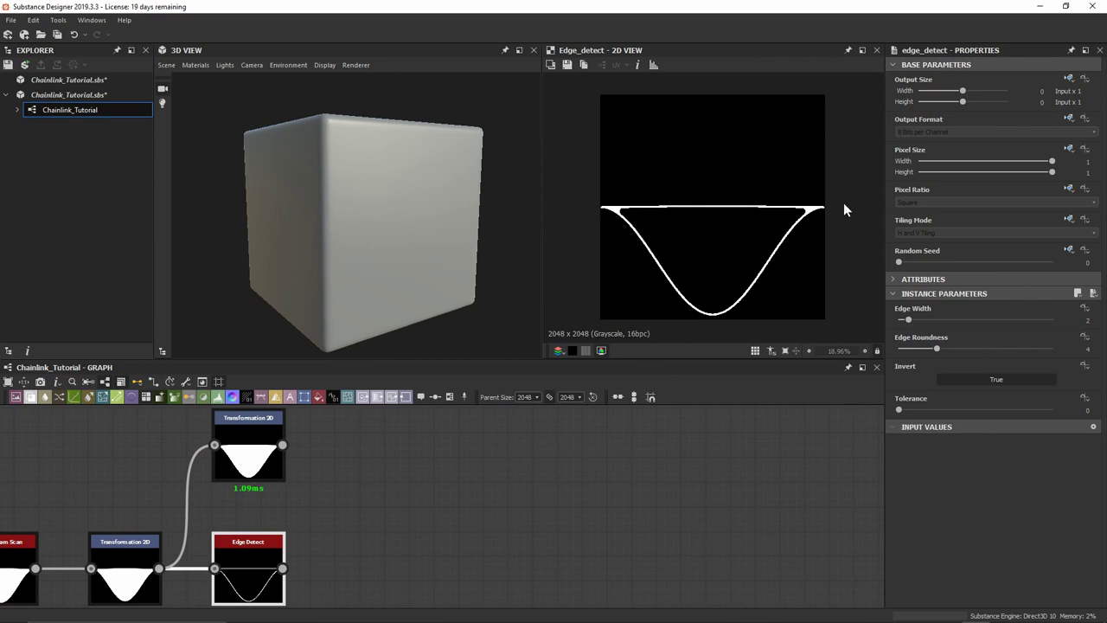
Add a Subtract-mode Blend combining Edge Detect with the upper Transformation 2D.
{"action": "left_click_drag", "start_coordinate": [282, 568], "coordinate": [380, 516]}
{"action": "type", "text": "bl"}
{"action": "key", "text": "Return"}
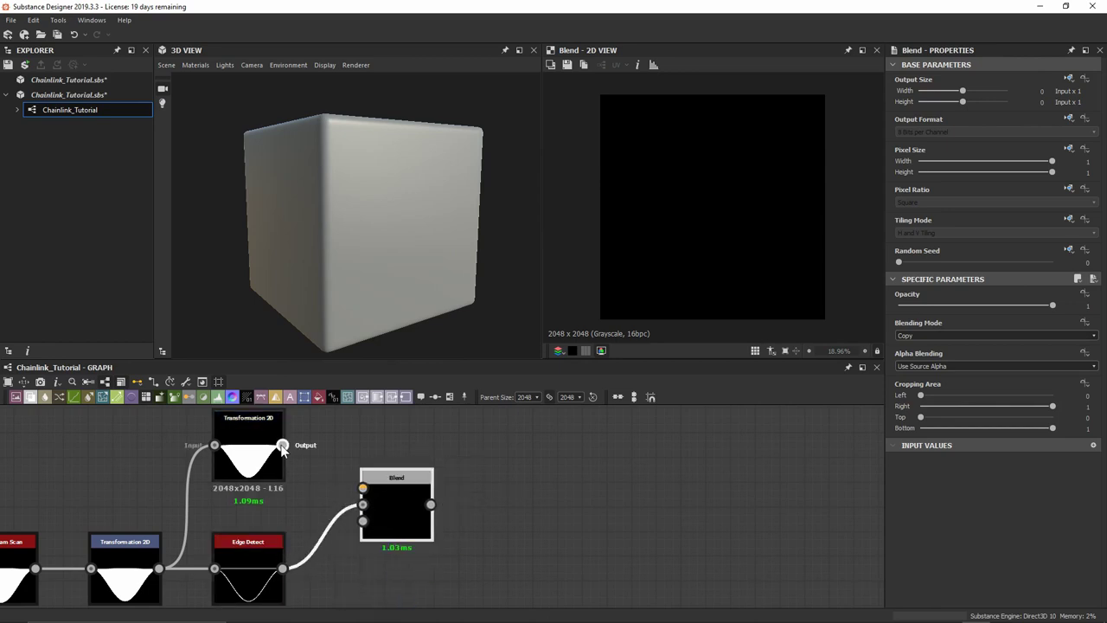
{"action": "left_click_drag", "start_coordinate": [282, 445], "coordinate": [362, 488]}
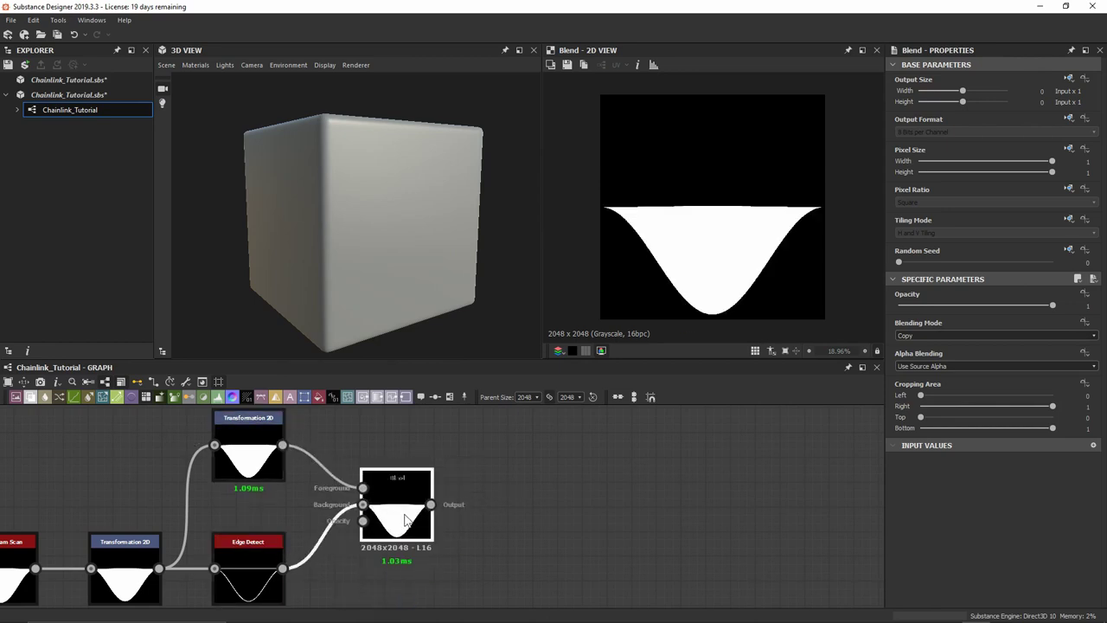
{"action": "left_click", "coordinate": [983, 336]}
{"action": "left_click", "coordinate": [973, 359]}
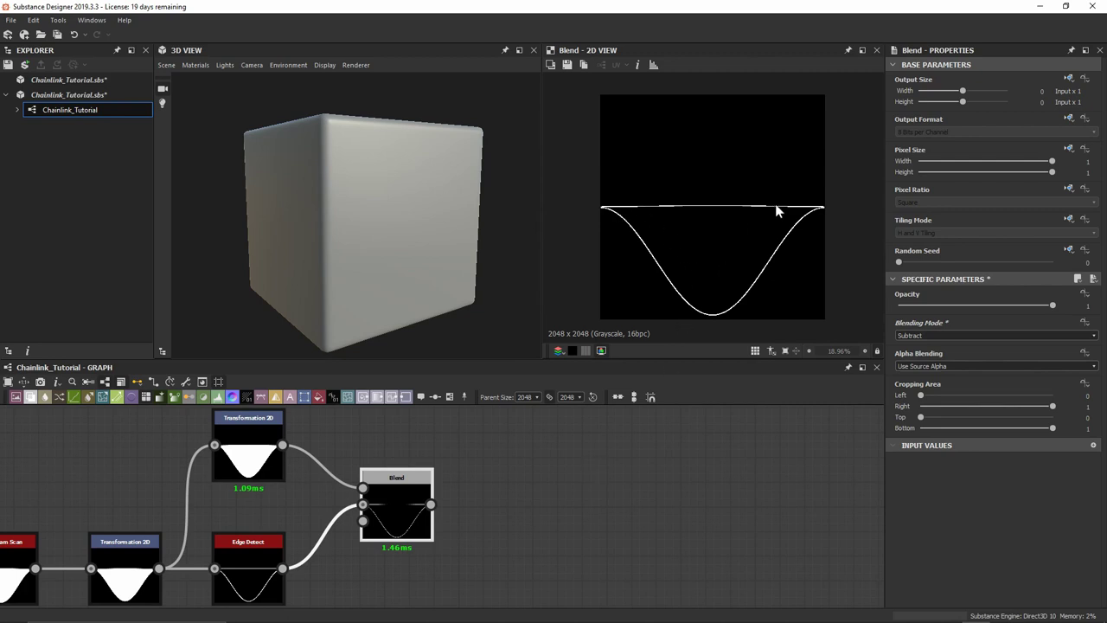
Offset the upper Transformation 2D vertically by 0.005.
{"action": "left_click", "coordinate": [251, 458]}
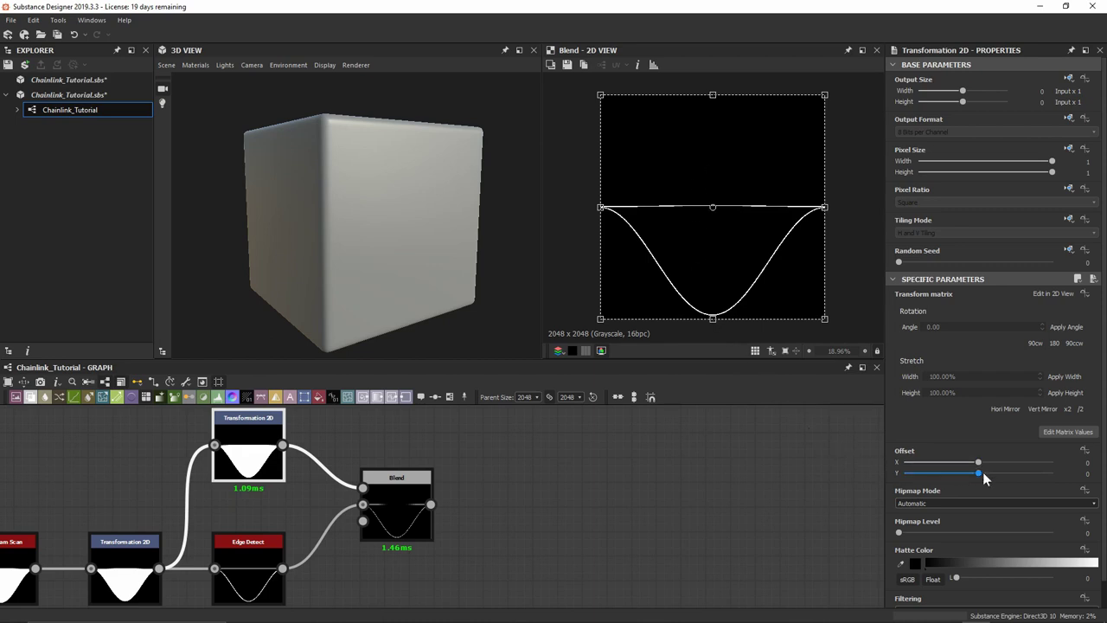
{"action": "double_click", "coordinate": [1087, 473]}
{"action": "type", "text": "0.005"}
{"action": "key", "text": "Return"}
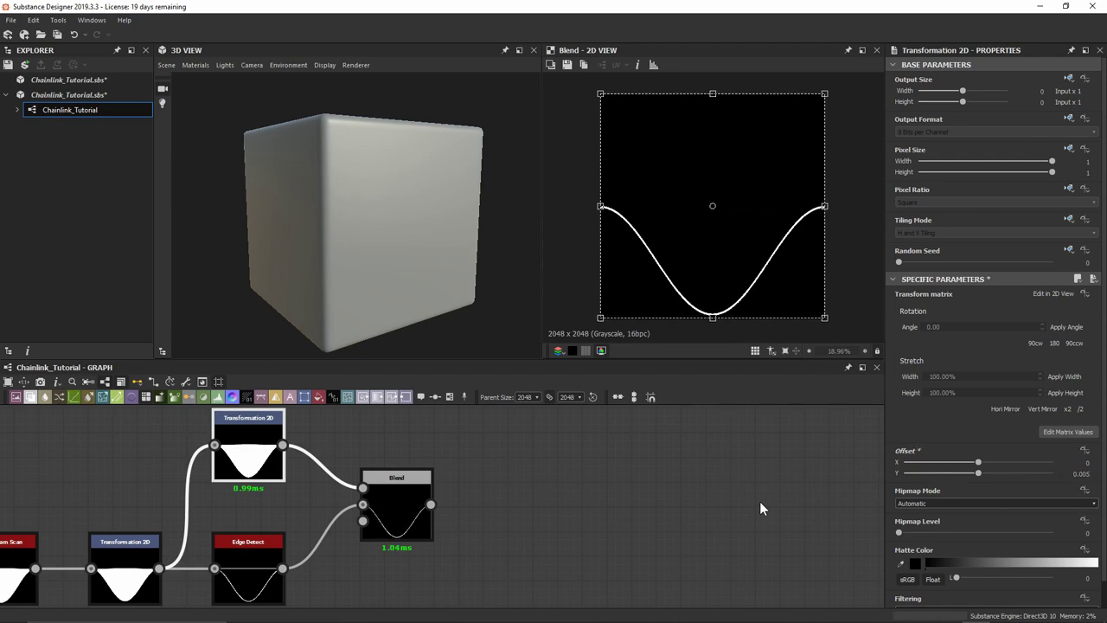
Preview the transforms and the Blend result, zooming to check the thin line tiles.
{"action": "double_click", "coordinate": [127, 585]}
{"action": "double_click", "coordinate": [262, 467]}
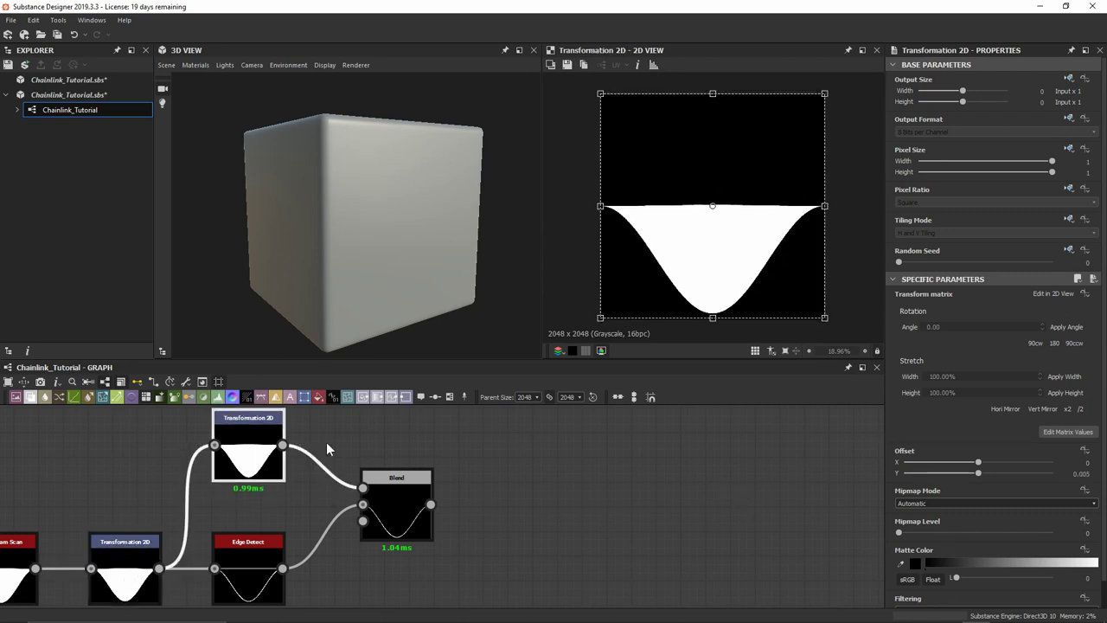
{"action": "double_click", "coordinate": [391, 519]}
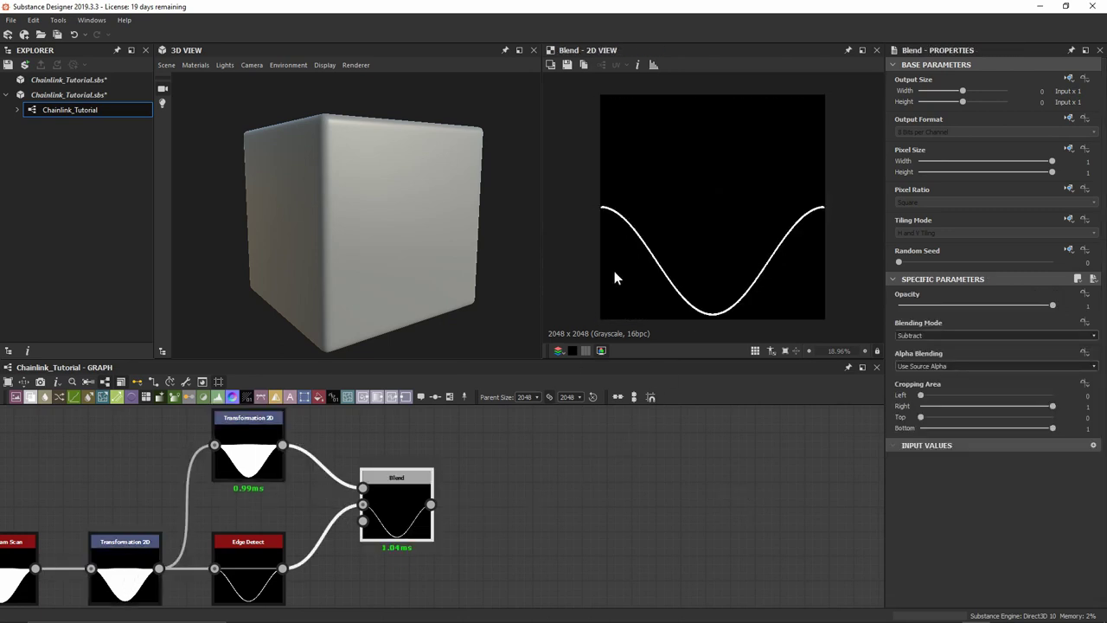
{"action": "scroll", "coordinate": [631, 238], "scroll_direction": "up", "scroll_amount": 2}
{"action": "scroll", "coordinate": [636, 229], "scroll_direction": "up", "scroll_amount": 6}
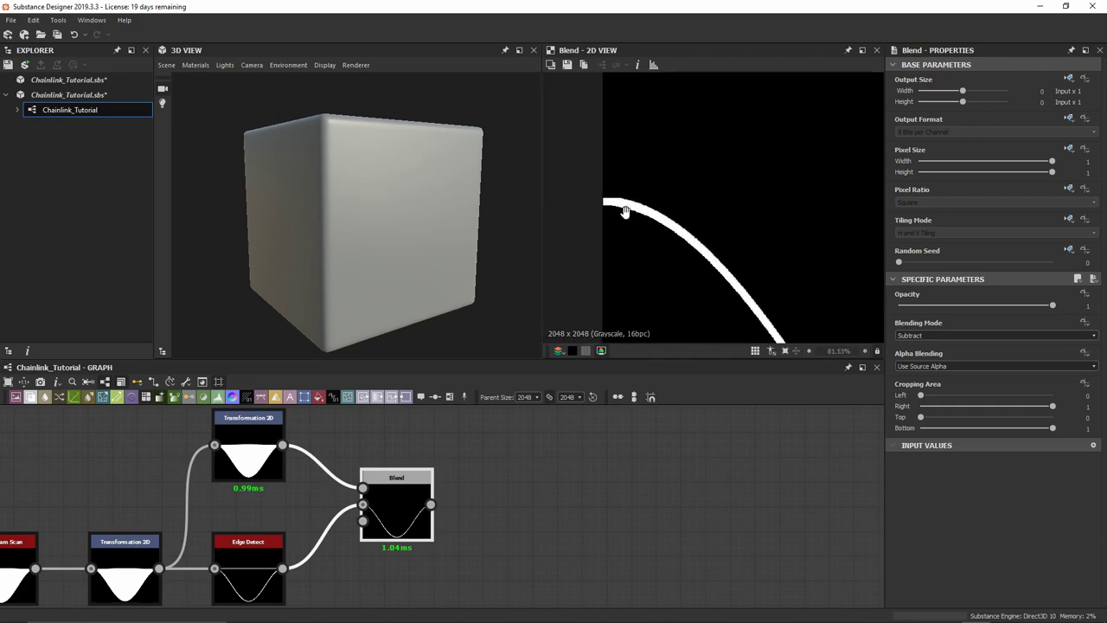
{"action": "scroll", "coordinate": [651, 208], "scroll_direction": "down", "scroll_amount": 9}
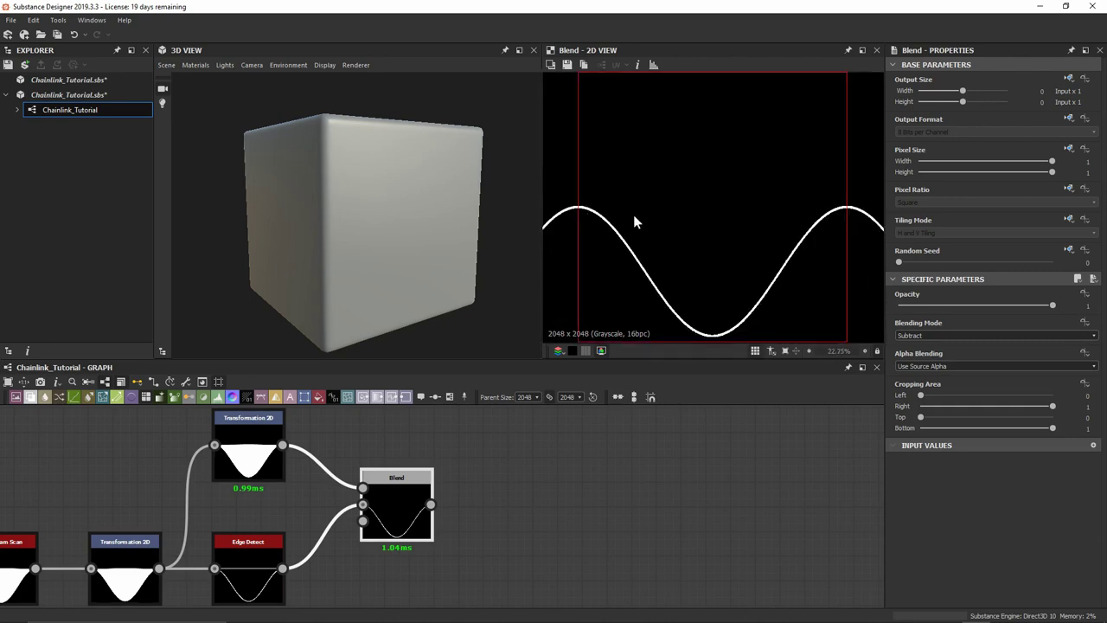
{"action": "scroll", "coordinate": [700, 233], "scroll_direction": "down", "scroll_amount": 3}
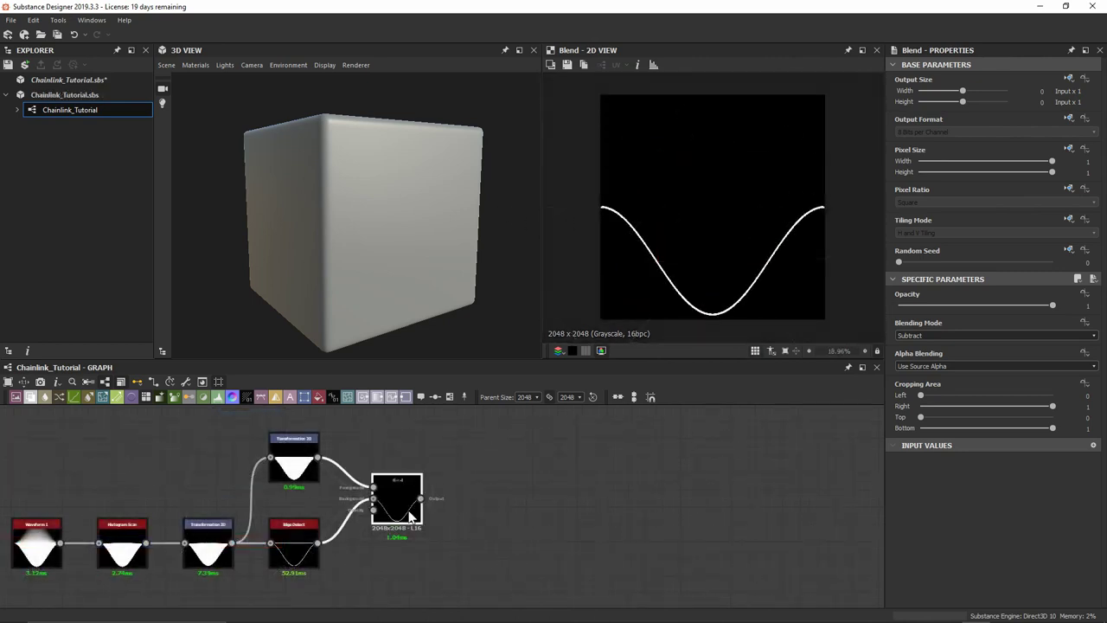
Add a Bevel node after the Blend with Distance 0.05.
{"action": "key", "text": "space"}
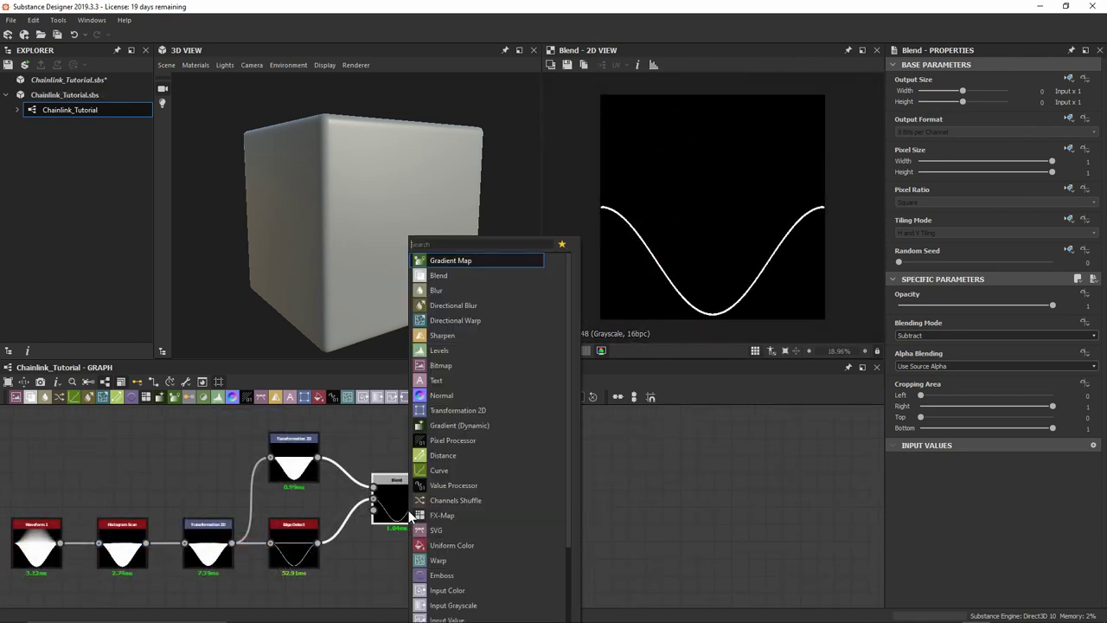
{"action": "type", "text": "bev"}
{"action": "key", "text": "Return"}
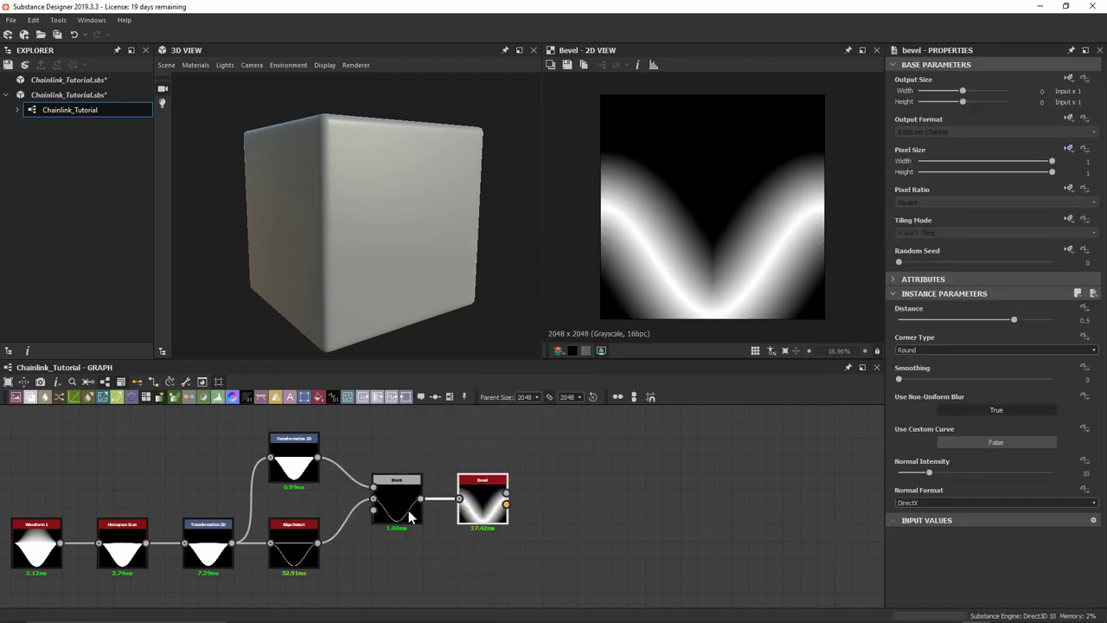
{"action": "left_click", "coordinate": [991, 319]}
{"action": "type", "text": "0"}
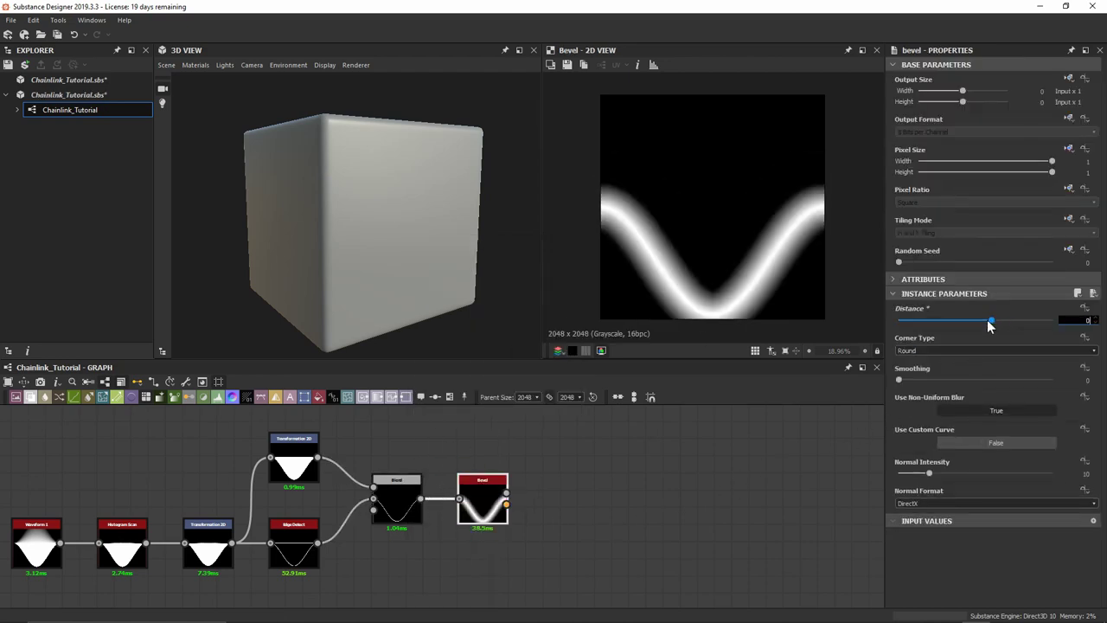
{"action": "key", "text": "Return"}
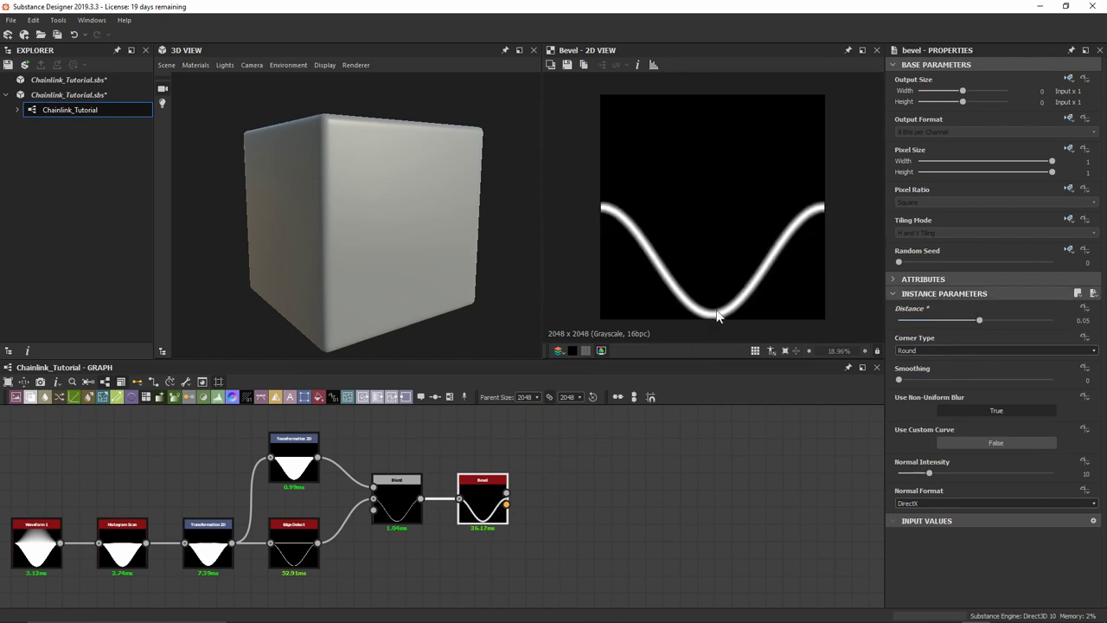
Shift the wave slightly upward with the middle Transformation 2D gizmo and recheck the Bevel.
{"action": "scroll", "coordinate": [734, 314], "scroll_direction": "up", "scroll_amount": 3}
{"action": "middle_click_drag", "start_coordinate": [734, 317], "coordinate": [746, 228]}
{"action": "scroll", "coordinate": [745, 228], "scroll_direction": "up", "scroll_amount": 6}
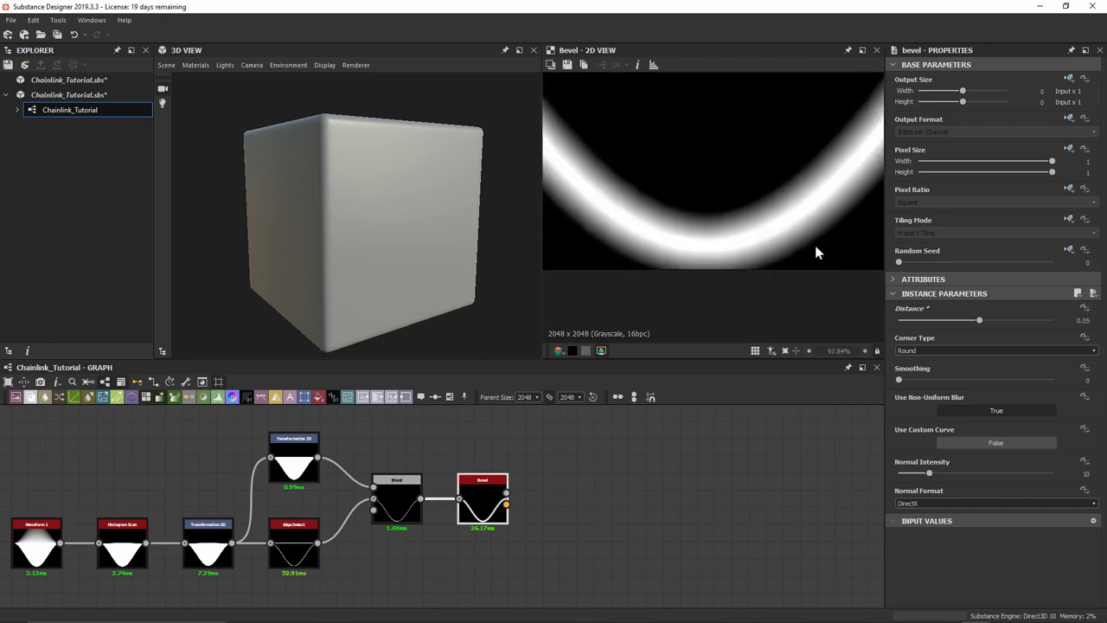
{"action": "left_click", "coordinate": [195, 531]}
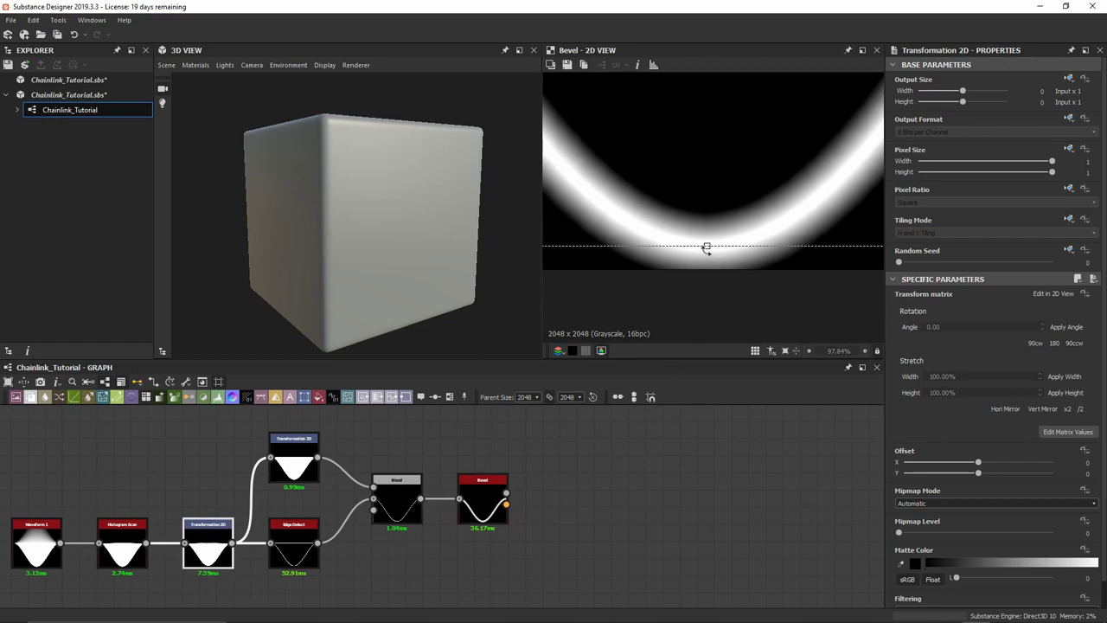
{"action": "left_click_drag", "start_coordinate": [706, 245], "coordinate": [733, 228]}
{"action": "left_click", "coordinate": [493, 502]}
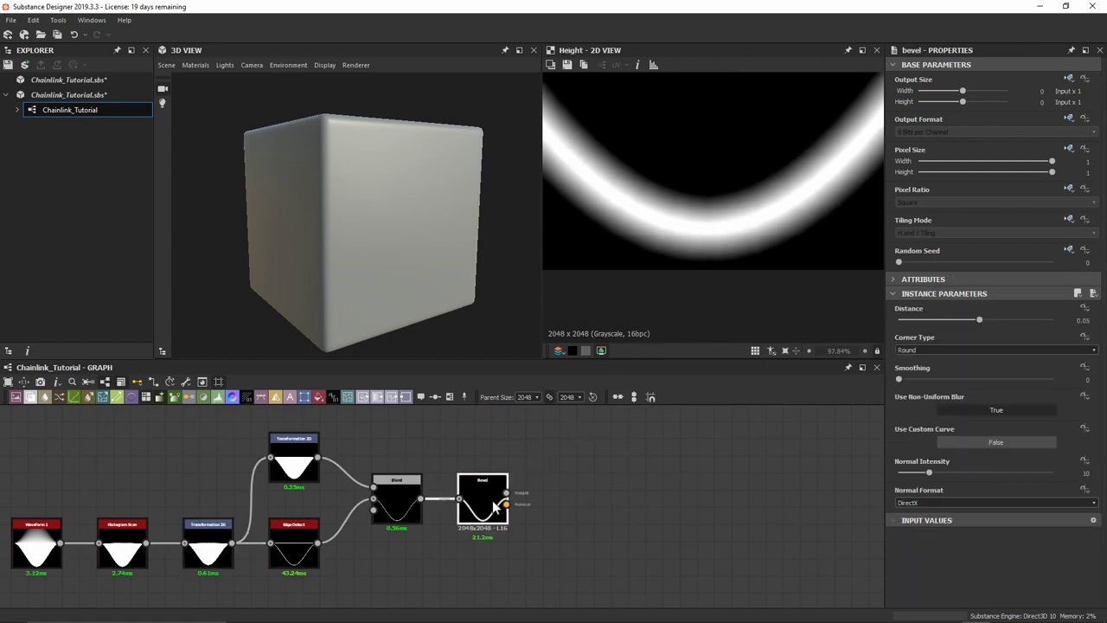
{"action": "key", "text": "f"}
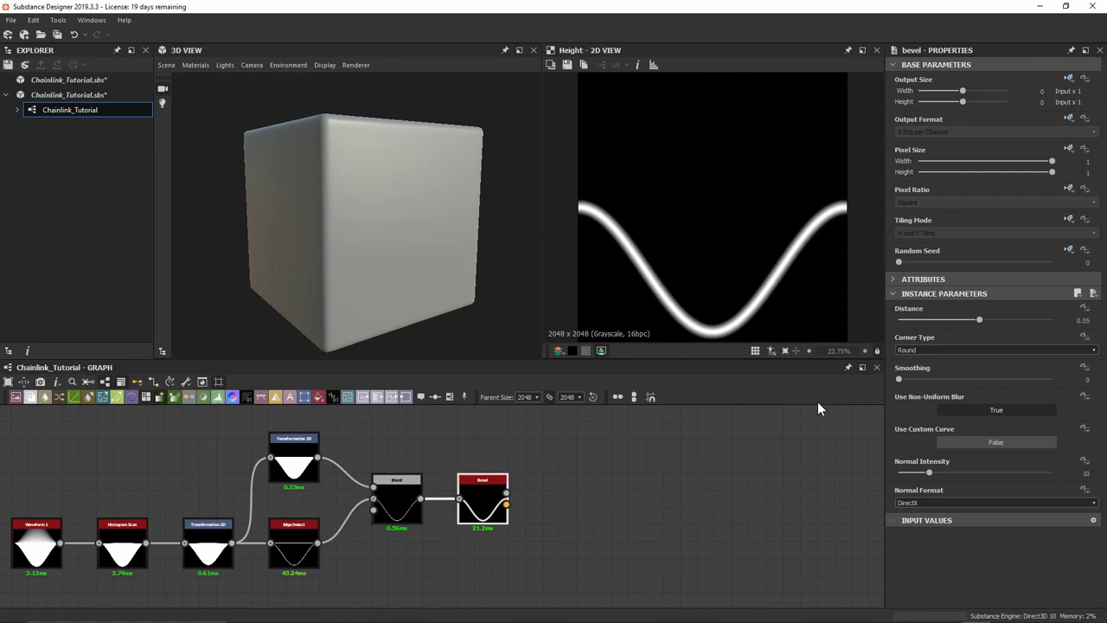
Set the Bevel Smoothing to 3.5 and inspect the softened tube.
{"action": "double_click", "coordinate": [899, 380]}
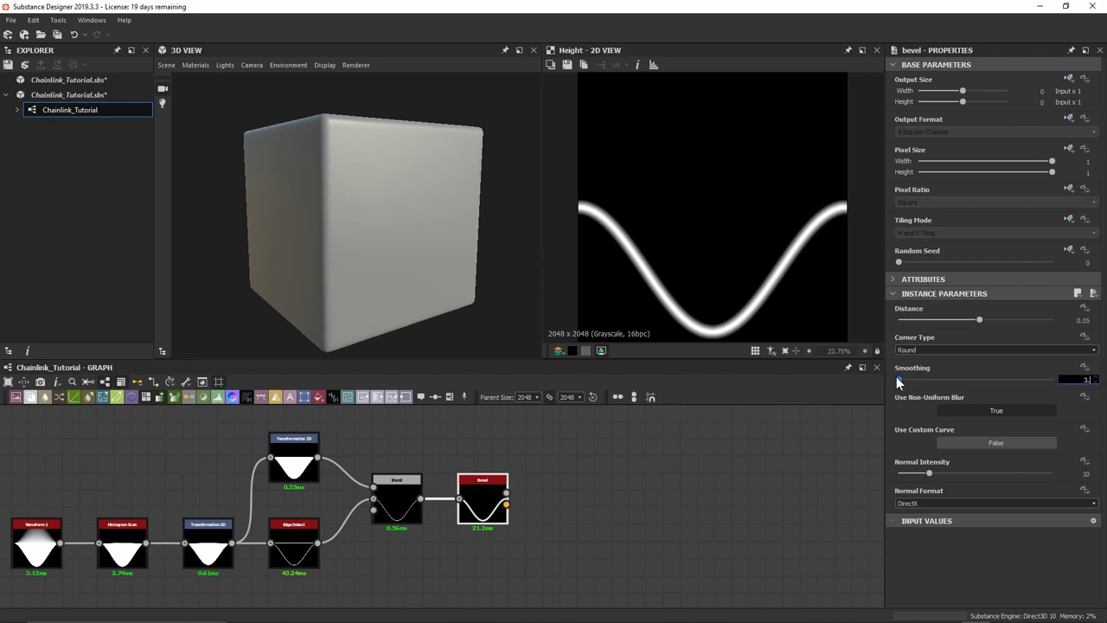
{"action": "type", "text": "3.5"}
{"action": "key", "text": "Return"}
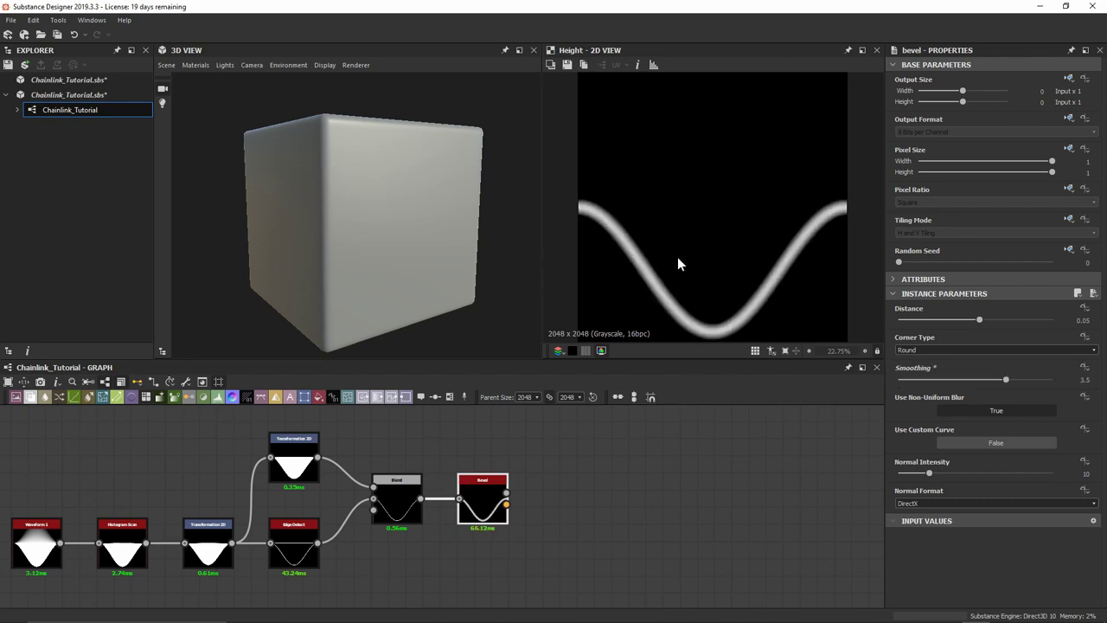
{"action": "scroll", "coordinate": [624, 281], "scroll_direction": "up", "scroll_amount": 3}
{"action": "scroll", "coordinate": [661, 272], "scroll_direction": "up", "scroll_amount": 1}
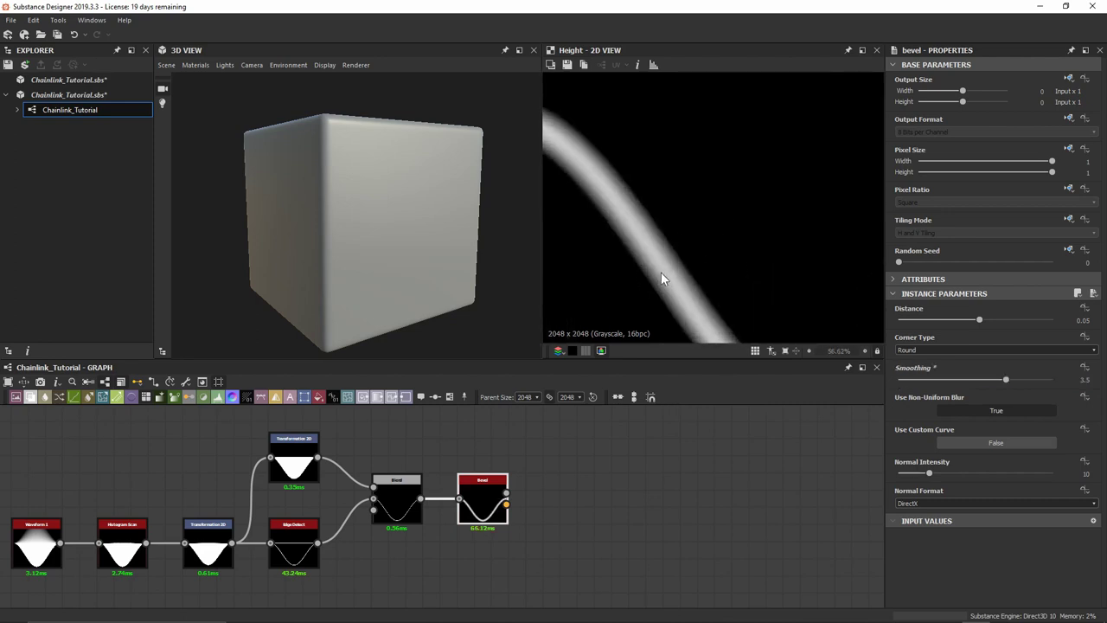
{"action": "middle_click_drag", "start_coordinate": [661, 272], "coordinate": [650, 138]}
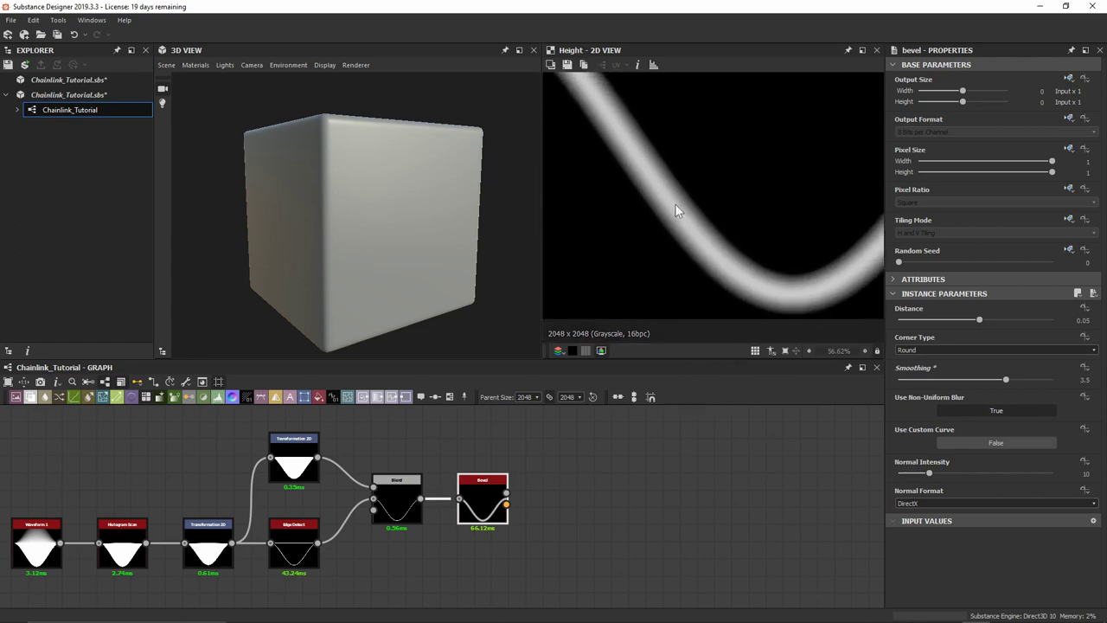
{"action": "scroll", "coordinate": [779, 205], "scroll_direction": "down", "scroll_amount": 4}
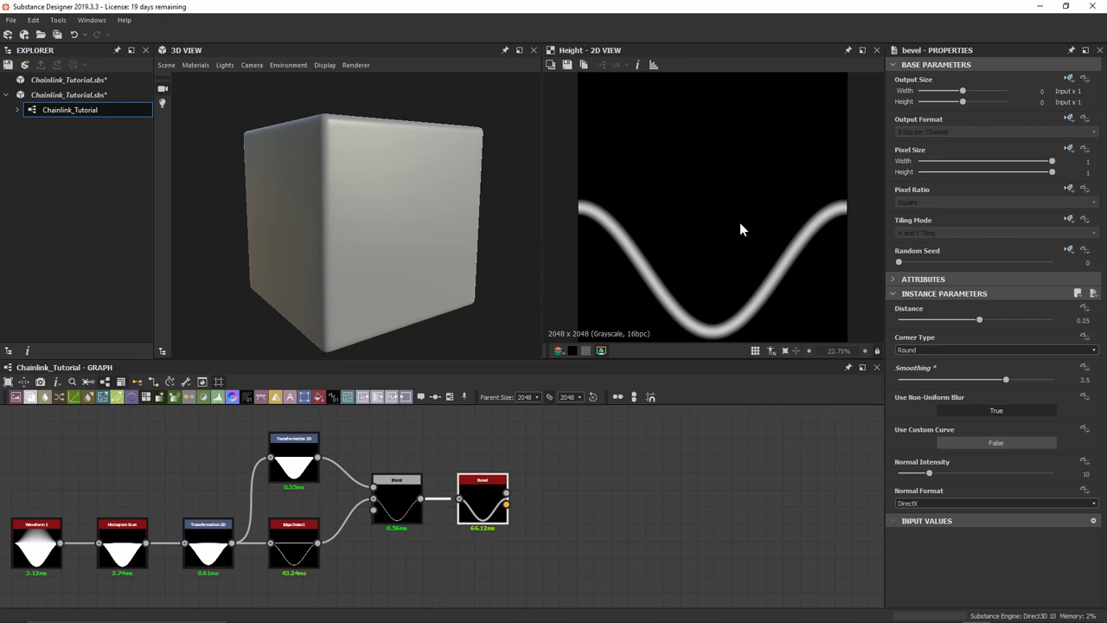
Add a new Blend node after the Bevel.
{"action": "scroll", "coordinate": [580, 447], "scroll_direction": "down", "scroll_amount": 1}
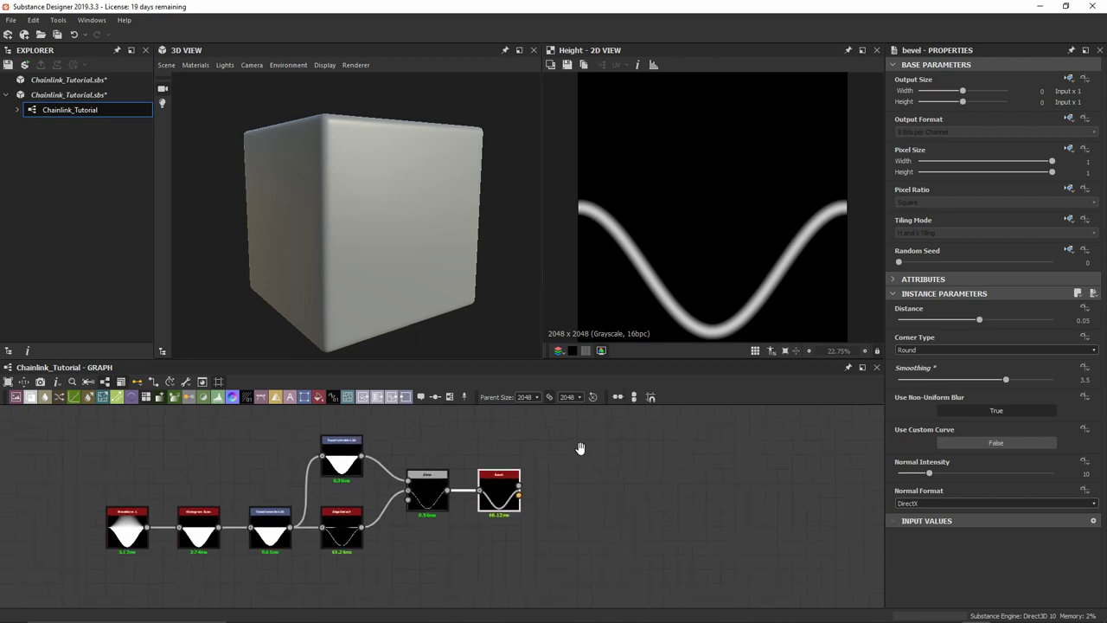
{"action": "middle_click_drag", "start_coordinate": [580, 447], "coordinate": [442, 469]}
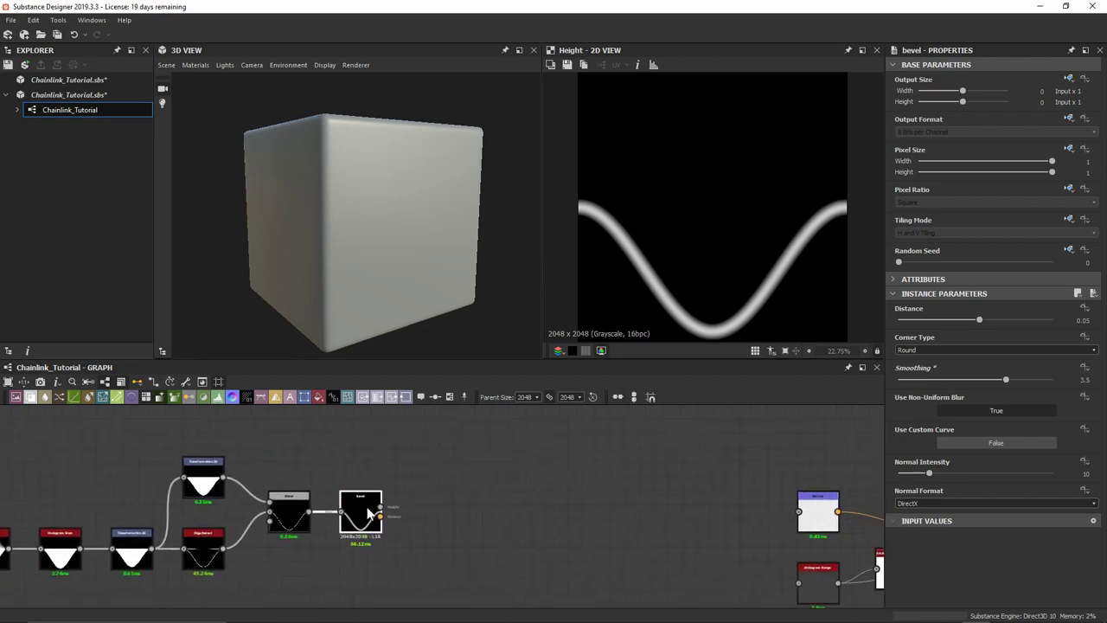
{"action": "key", "text": "space"}
{"action": "left_click", "coordinate": [397, 275]}
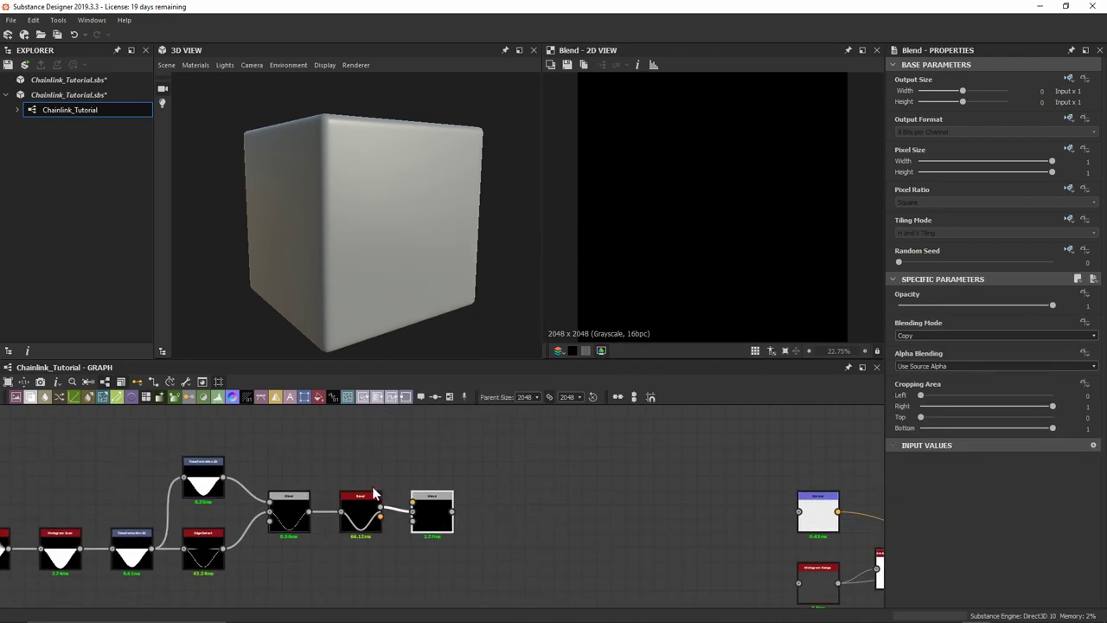
{"action": "middle_click_drag", "start_coordinate": [366, 450], "coordinate": [394, 468]}
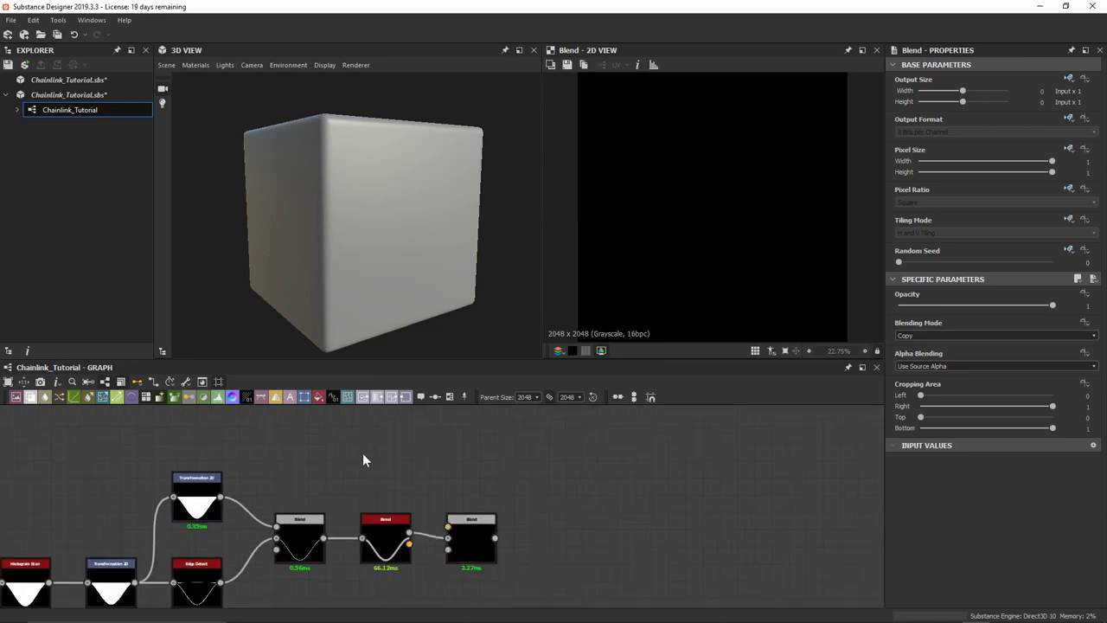
Add a Gradient Linear 1 node rotated 90° so it runs horizontally.
{"action": "key", "text": "space"}
{"action": "type", "text": "grad"}
{"action": "key", "text": "Down"}
{"action": "key", "text": "Down"}
{"action": "key", "text": "Down"}
{"action": "key", "text": "Down"}
{"action": "key", "text": "Down"}
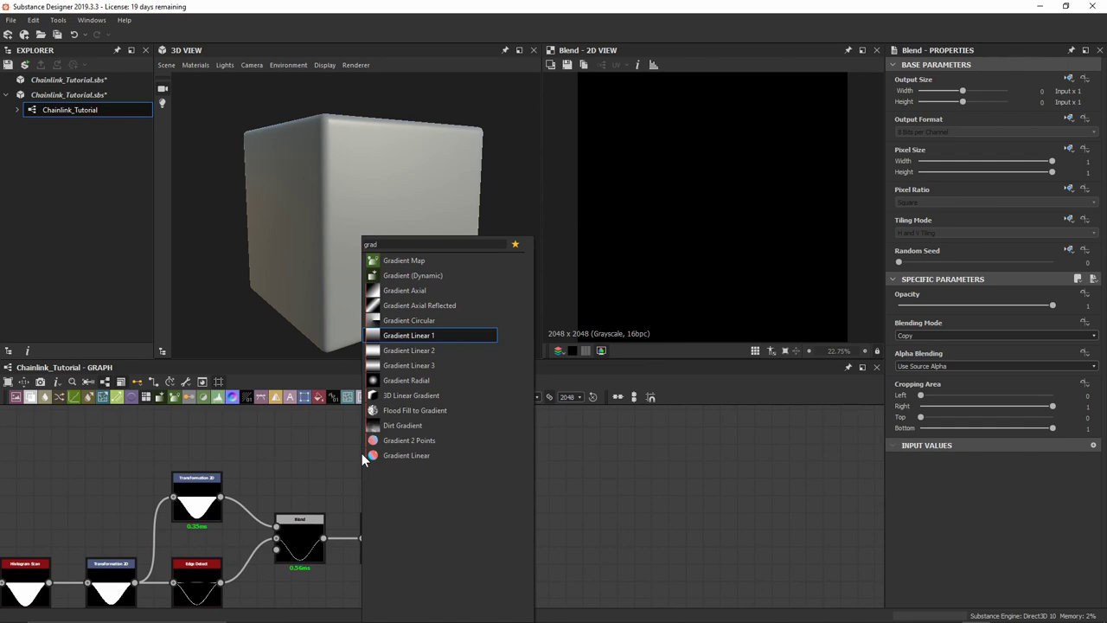
{"action": "key", "text": "Return"}
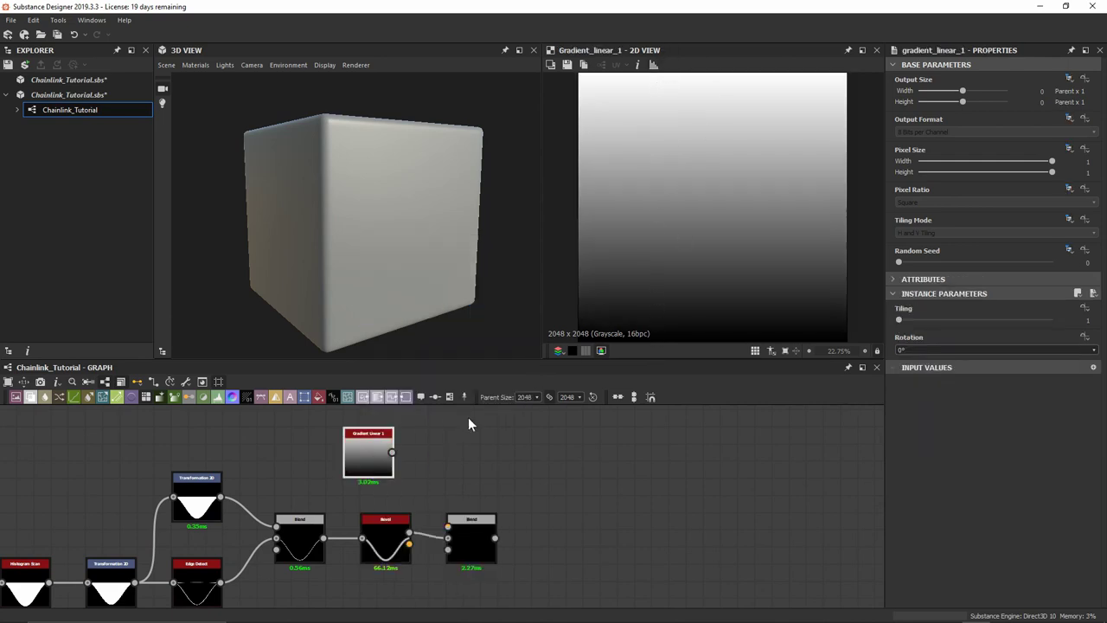
{"action": "left_click_drag", "start_coordinate": [387, 461], "coordinate": [447, 526]}
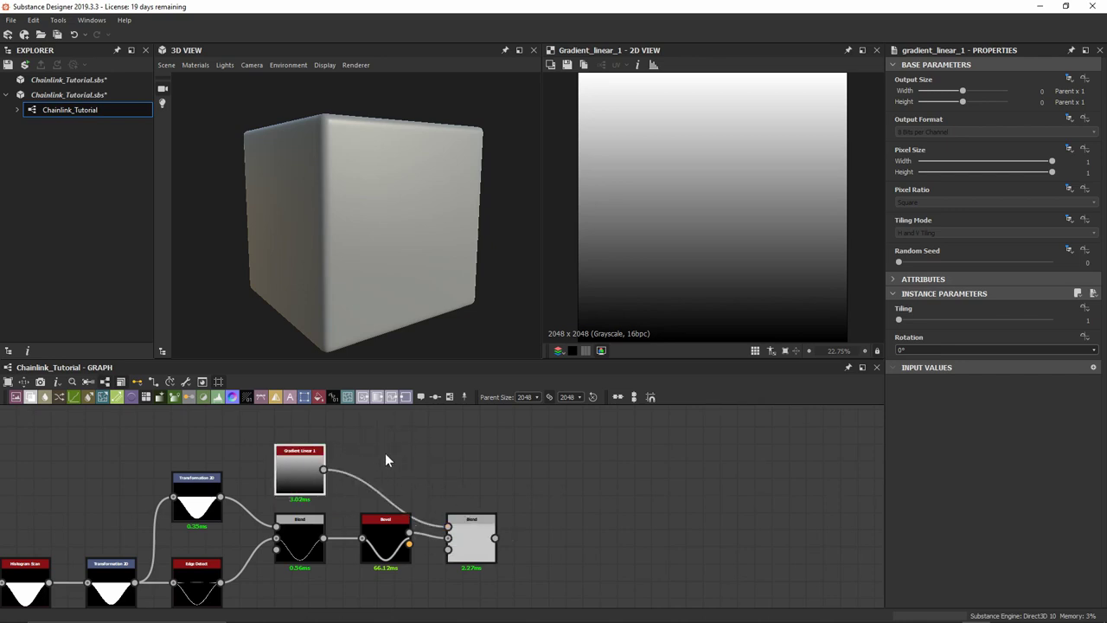
{"action": "left_click", "coordinate": [972, 351]}
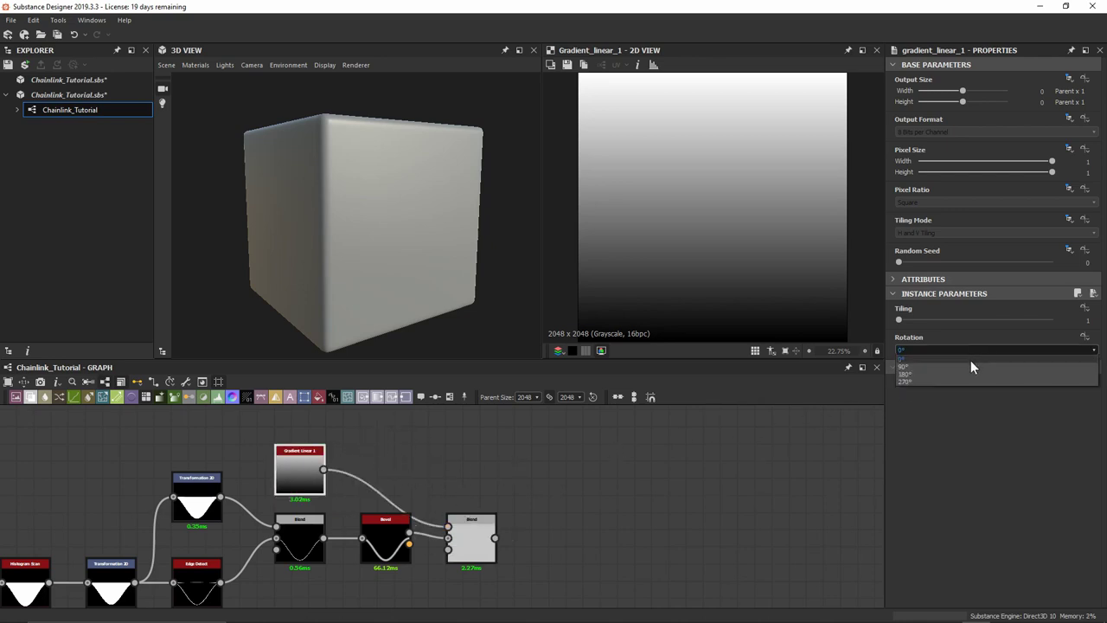
{"action": "left_click", "coordinate": [970, 361]}
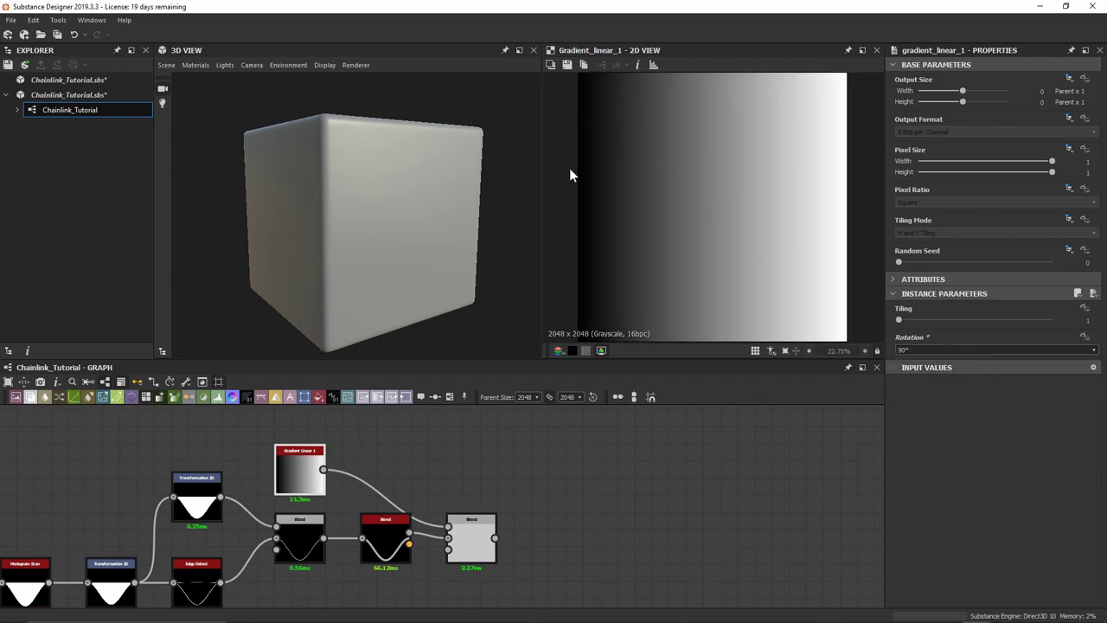
Set the new Blend to Multiply and preview the gradient and blended output.
{"action": "double_click", "coordinate": [476, 545]}
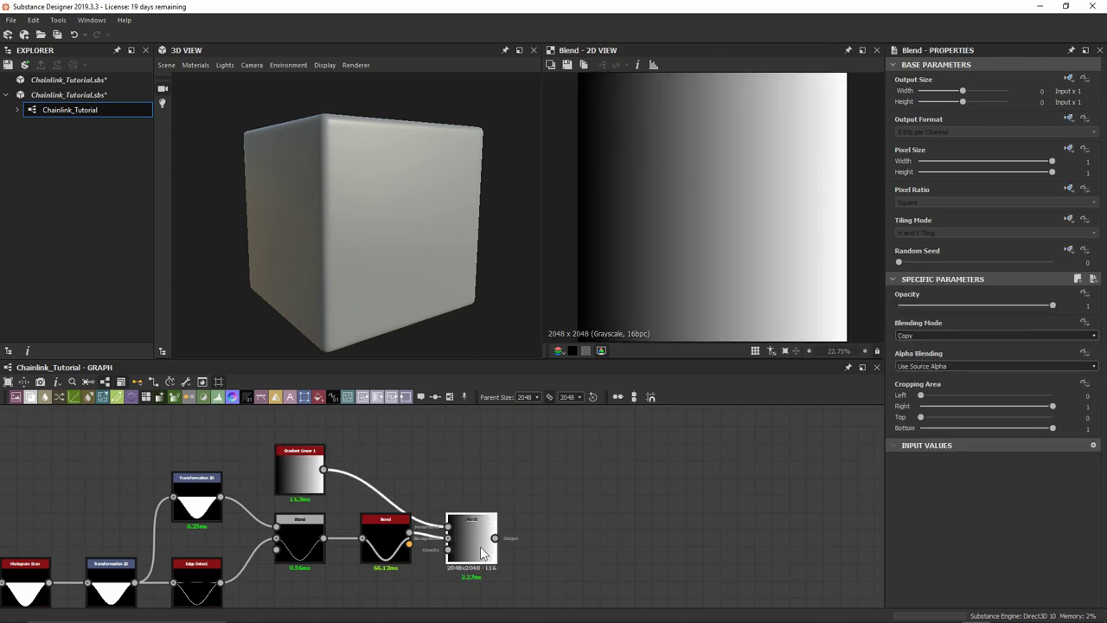
{"action": "left_click", "coordinate": [977, 335]}
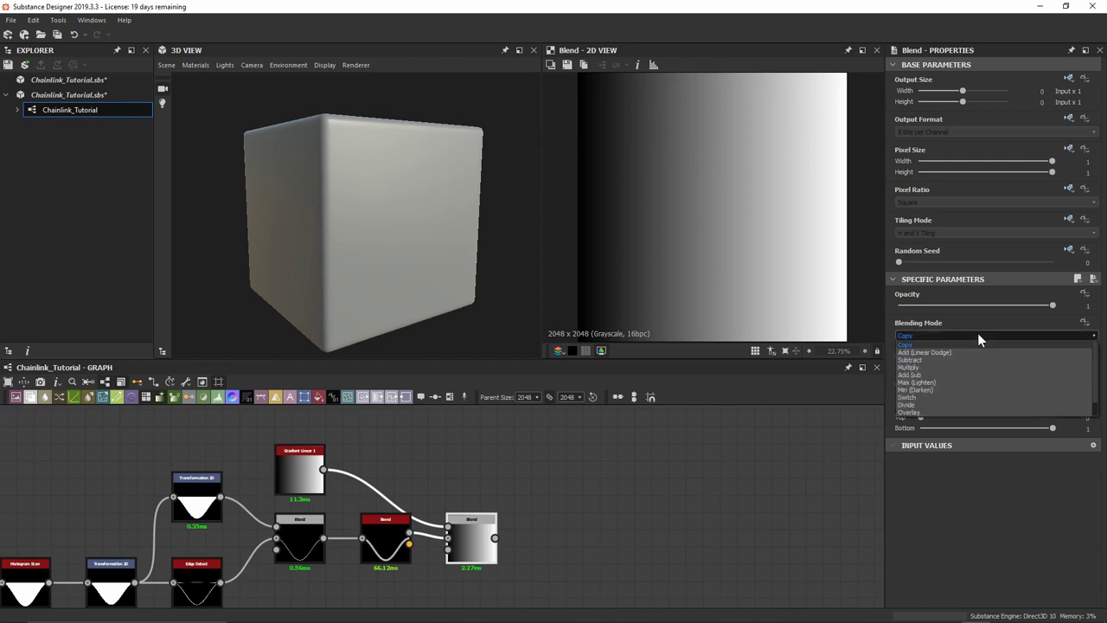
{"action": "left_click", "coordinate": [981, 364]}
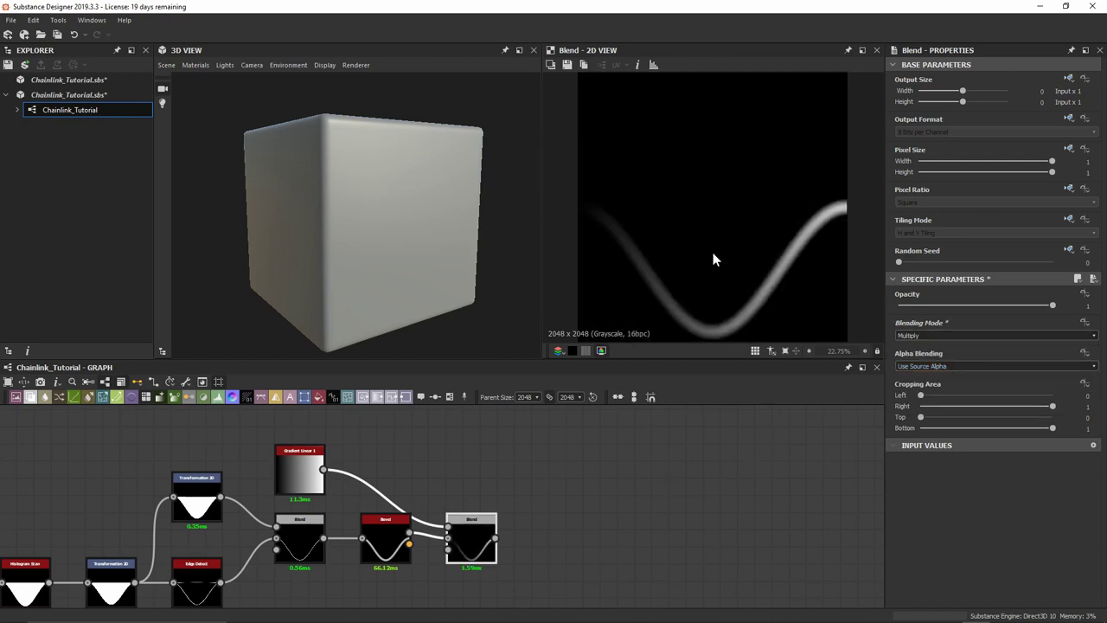
{"action": "left_click", "coordinate": [314, 482]}
{"action": "double_click", "coordinate": [314, 483]}
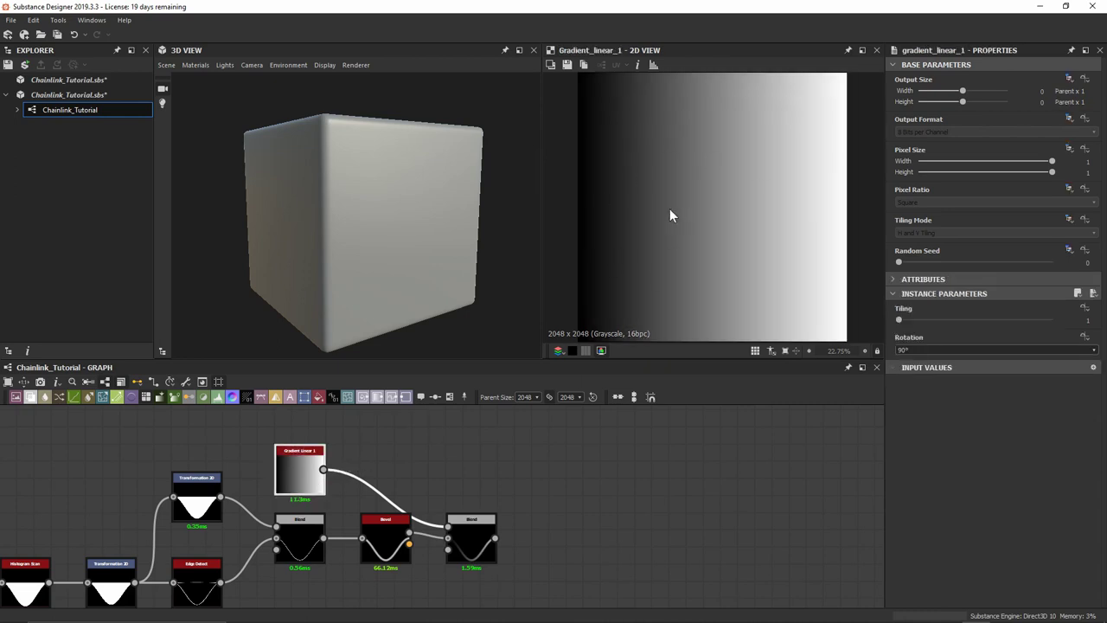
{"action": "double_click", "coordinate": [491, 543]}
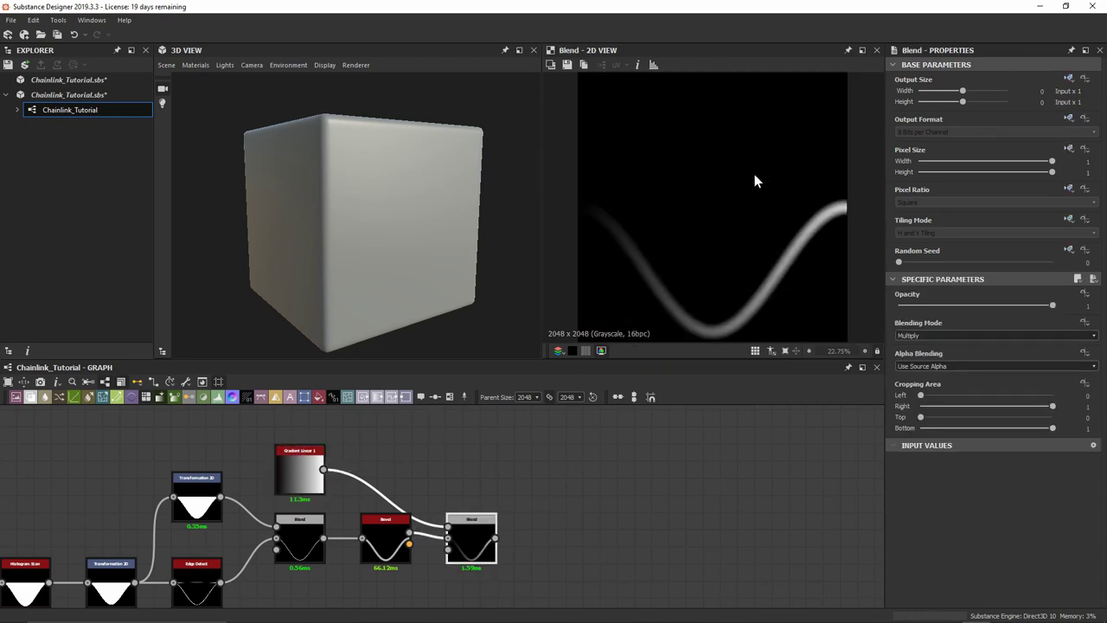
{"action": "scroll", "coordinate": [754, 177], "scroll_direction": "down", "scroll_amount": 3}
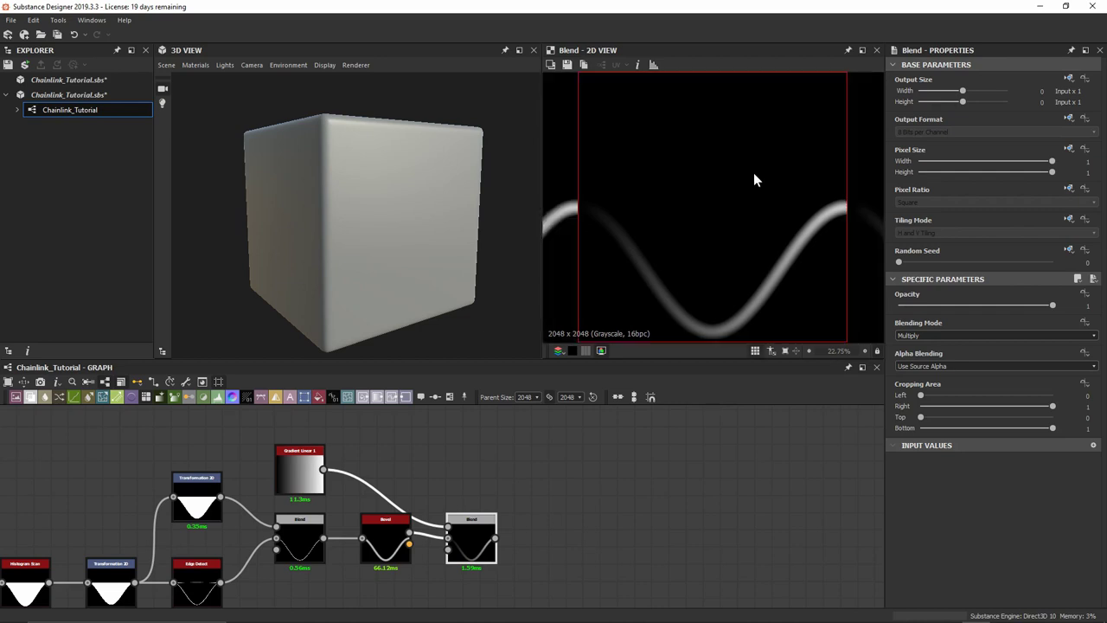
{"action": "scroll", "coordinate": [657, 168], "scroll_direction": "down", "scroll_amount": 2}
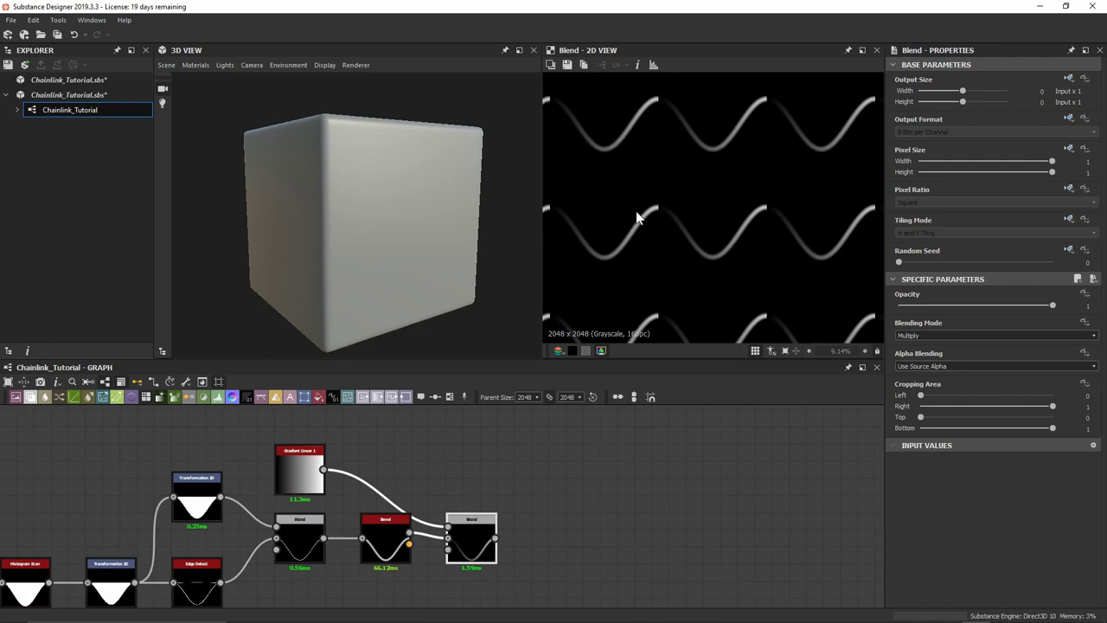
{"action": "scroll", "coordinate": [628, 238], "scroll_direction": "up", "scroll_amount": 8}
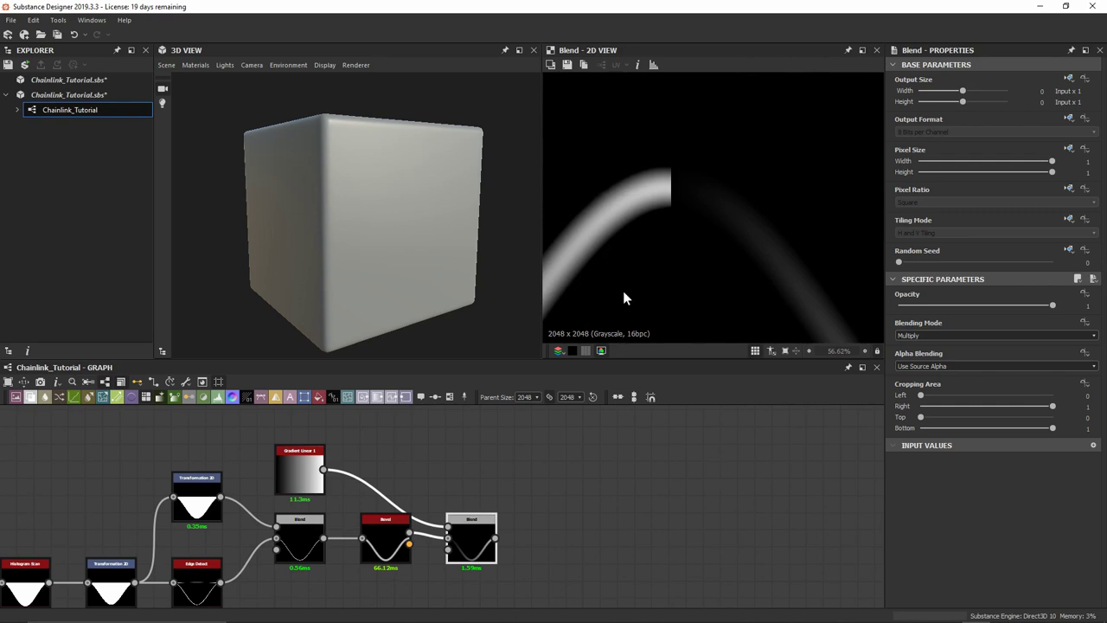
Set the Blend opacity to 0.9.
{"action": "left_click", "coordinate": [1043, 308]}
{"action": "type", "text": ".9"}
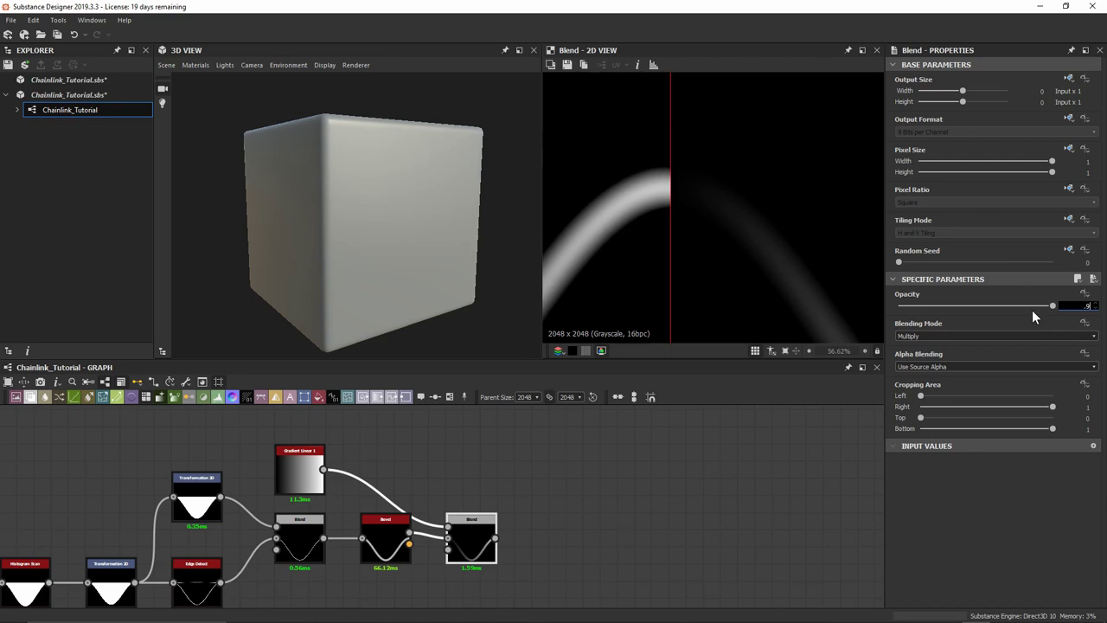
{"action": "key", "text": "Return"}
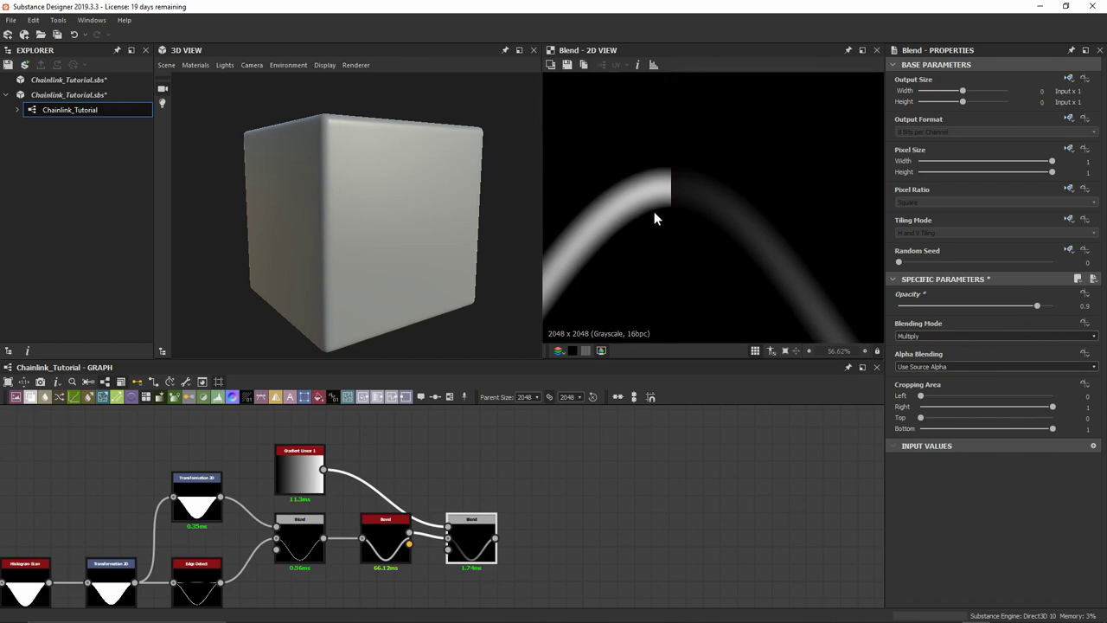
{"action": "scroll", "coordinate": [657, 212], "scroll_direction": "down", "scroll_amount": 3}
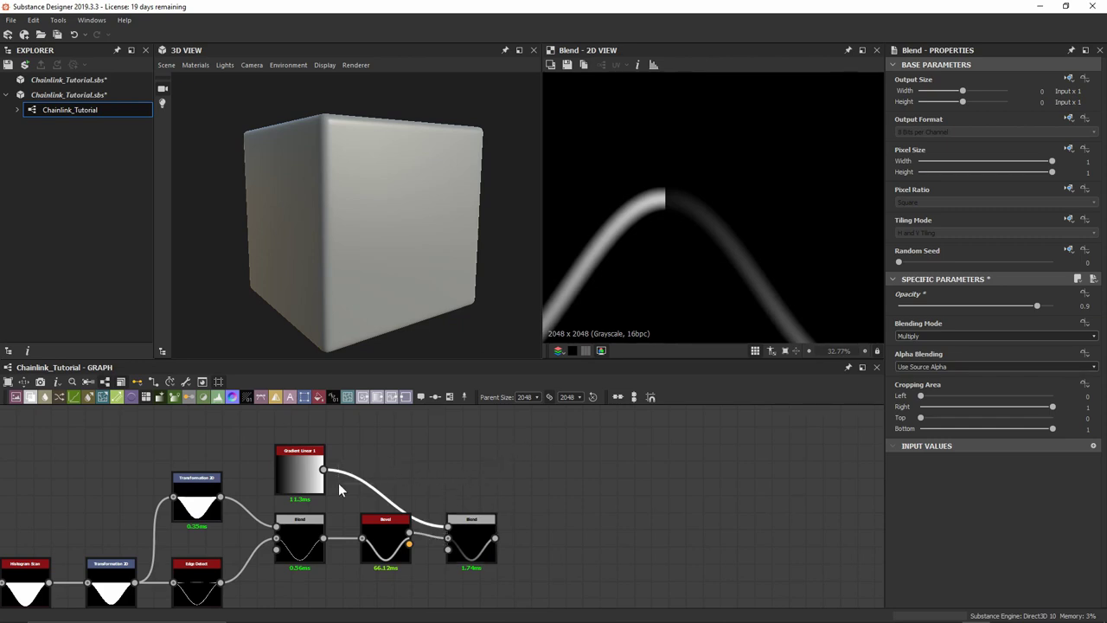
Insert a Curve node between Gradient Linear and Blend, previewing the final Blend untiled.
{"action": "key", "text": "space"}
{"action": "type", "text": "curve"}
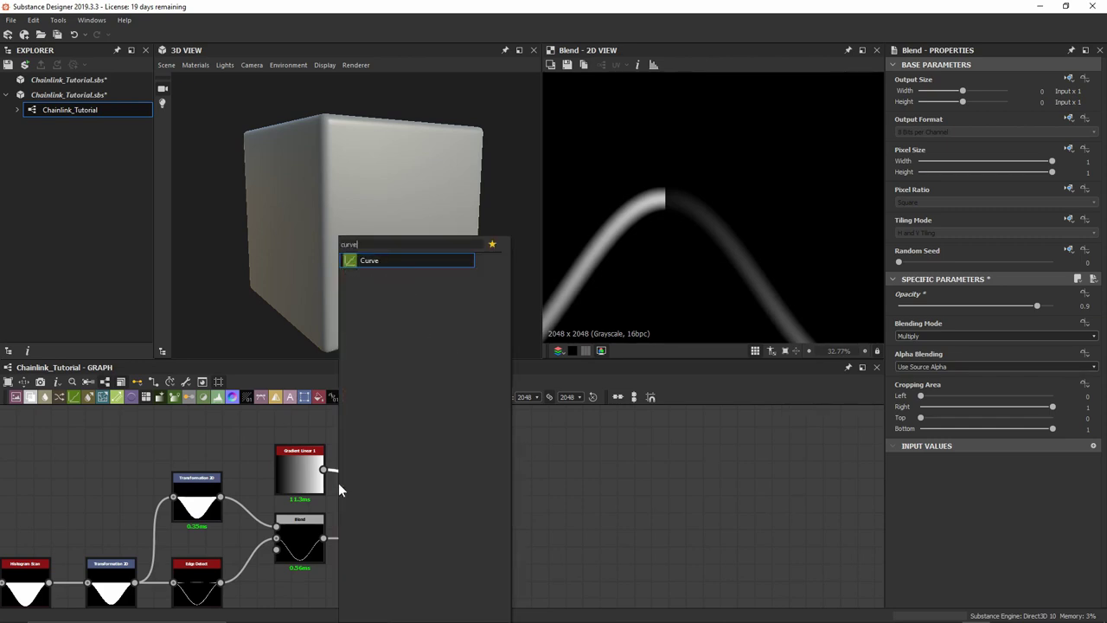
{"action": "key", "text": "Return"}
{"action": "left_click_drag", "start_coordinate": [390, 502], "coordinate": [390, 468]}
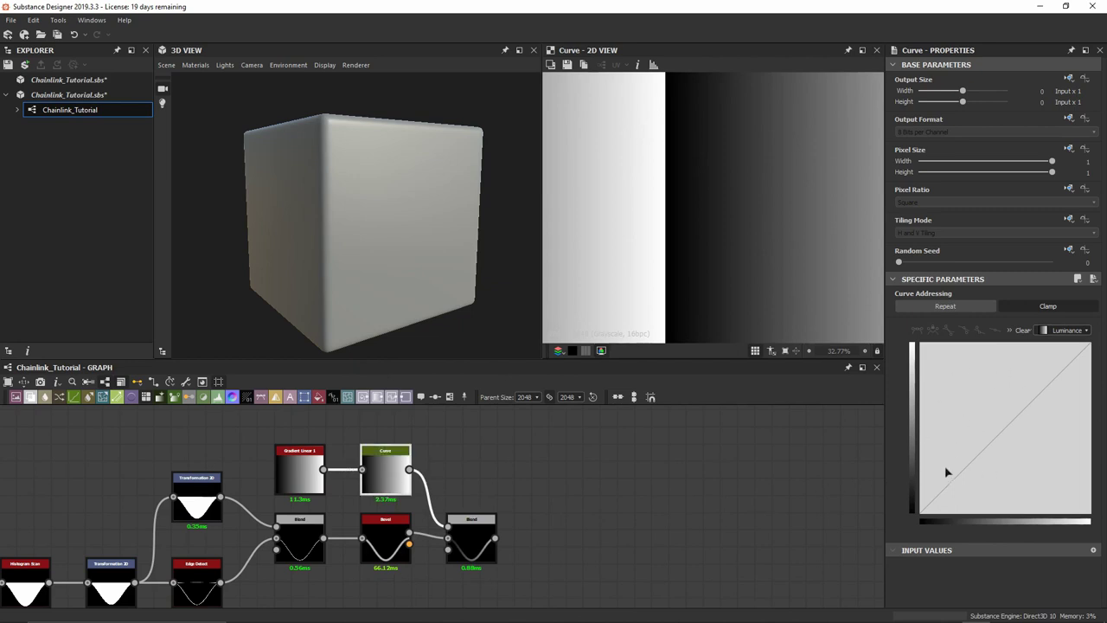
{"action": "scroll", "coordinate": [807, 235], "scroll_direction": "down", "scroll_amount": 5}
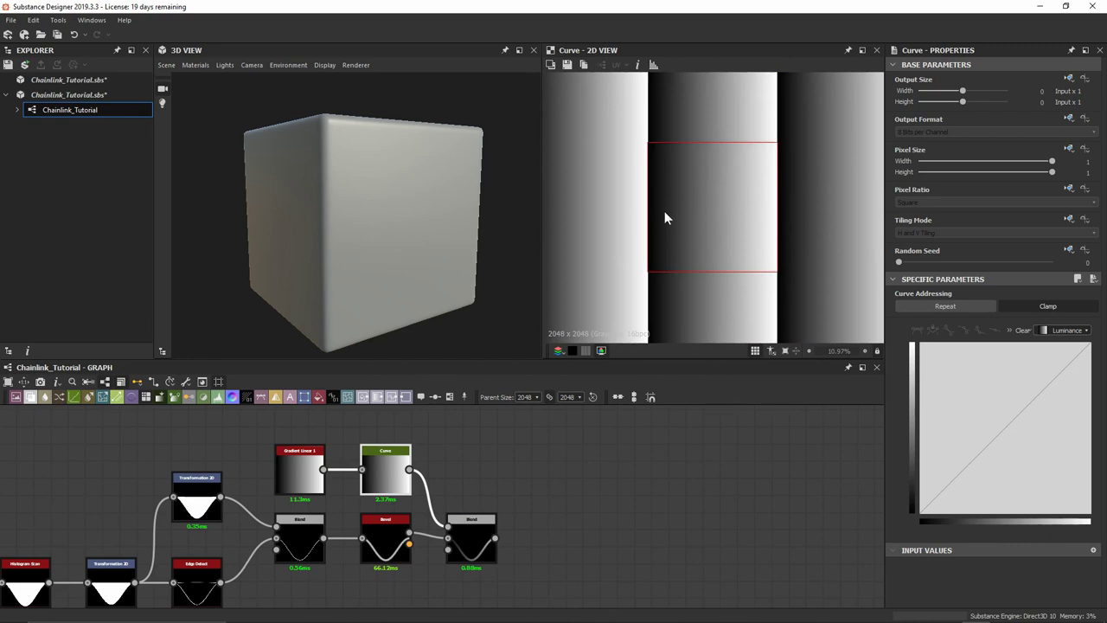
{"action": "key", "text": "t"}
{"action": "double_click", "coordinate": [472, 545]}
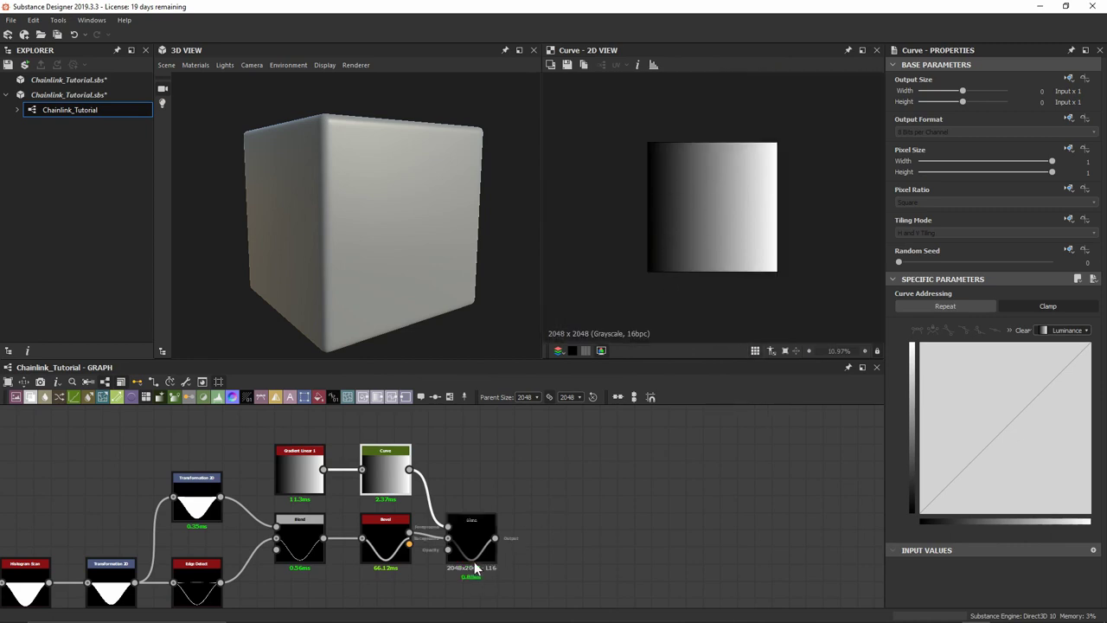
{"action": "scroll", "coordinate": [596, 247], "scroll_direction": "up", "scroll_amount": 5}
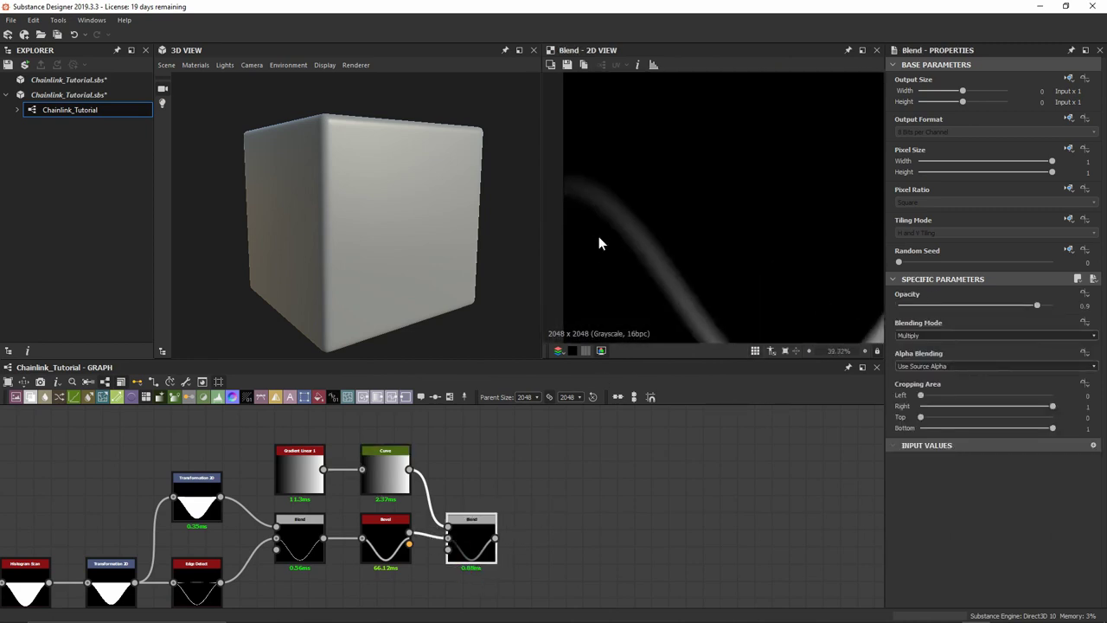
Add a midpoint to the curve and raise its left endpoint into a V-shaped ramp.
{"action": "left_click", "coordinate": [388, 468]}
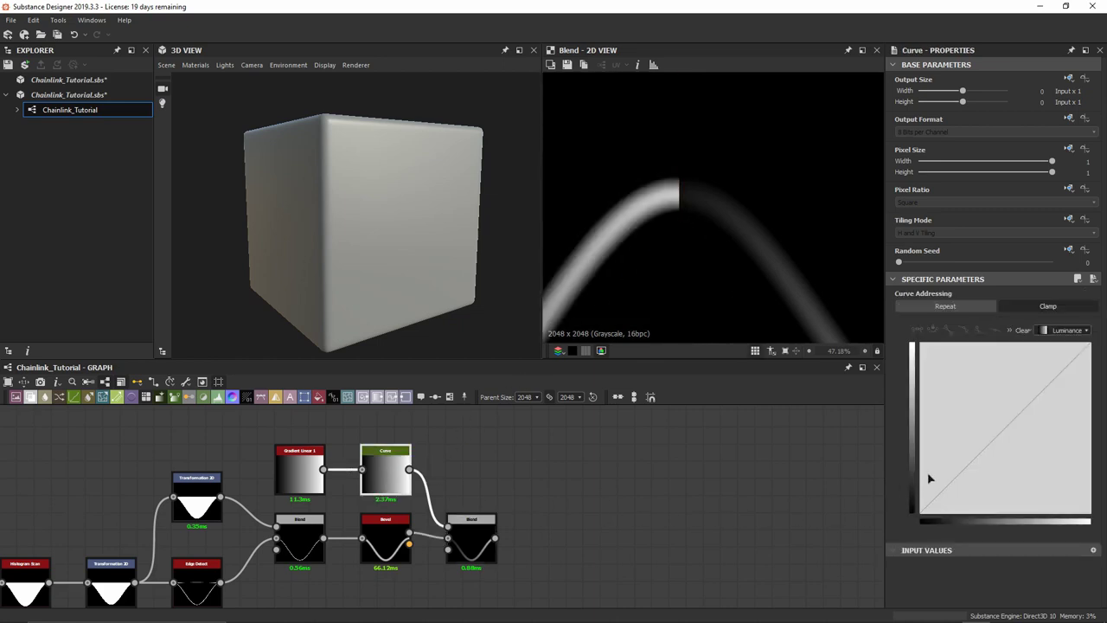
{"action": "left_click", "coordinate": [1004, 424]}
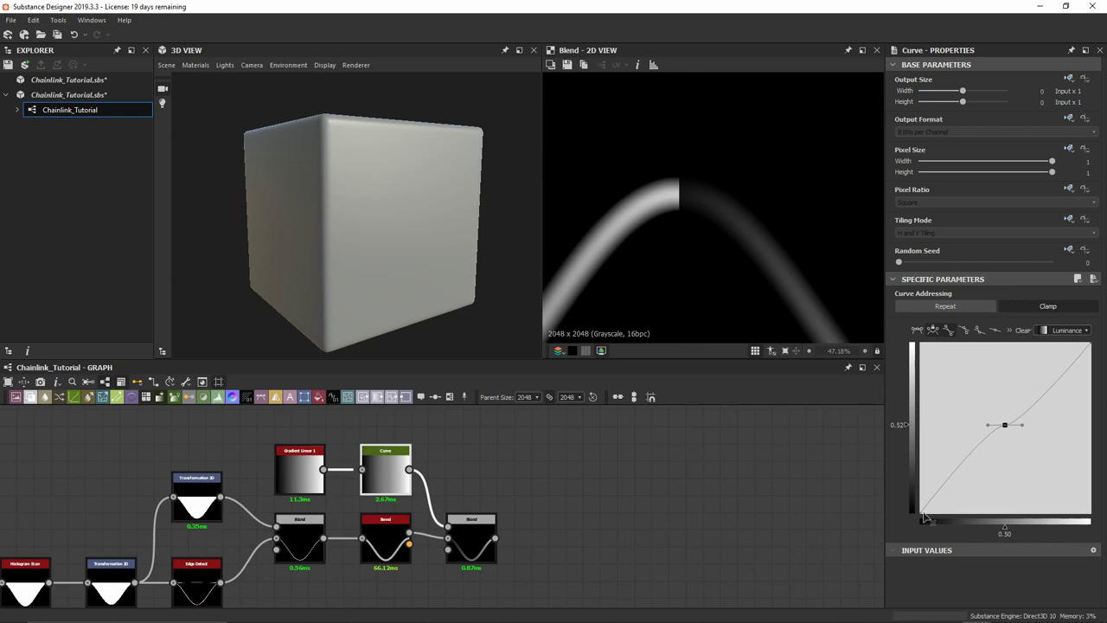
{"action": "left_click_drag", "start_coordinate": [922, 514], "coordinate": [918, 344]}
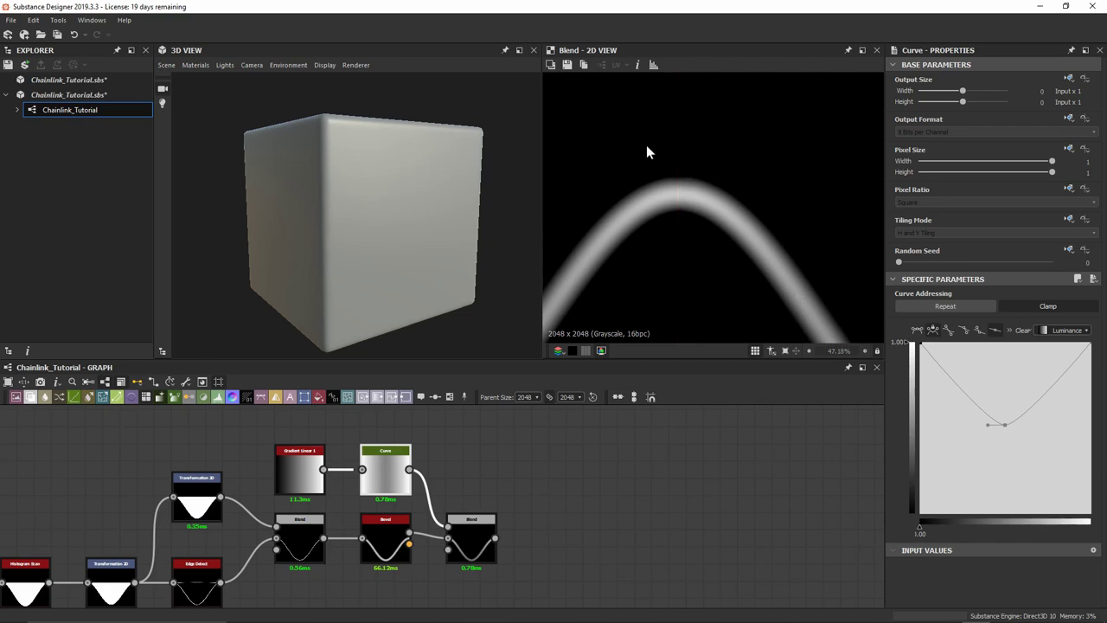
{"action": "scroll", "coordinate": [692, 242], "scroll_direction": "up", "scroll_amount": 3}
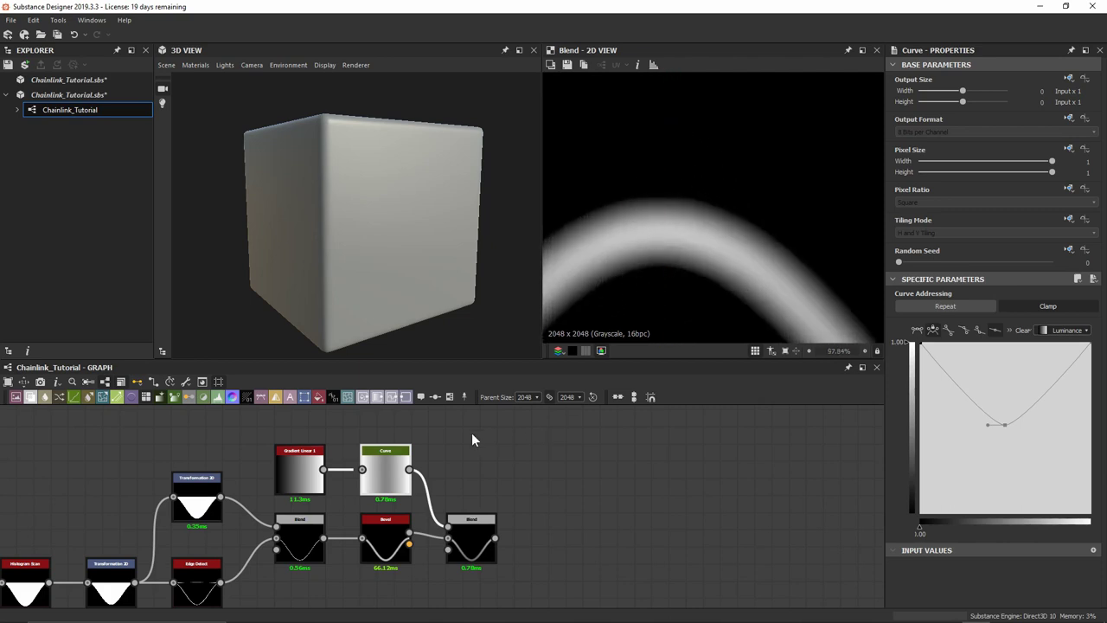
{"action": "double_click", "coordinate": [395, 472]}
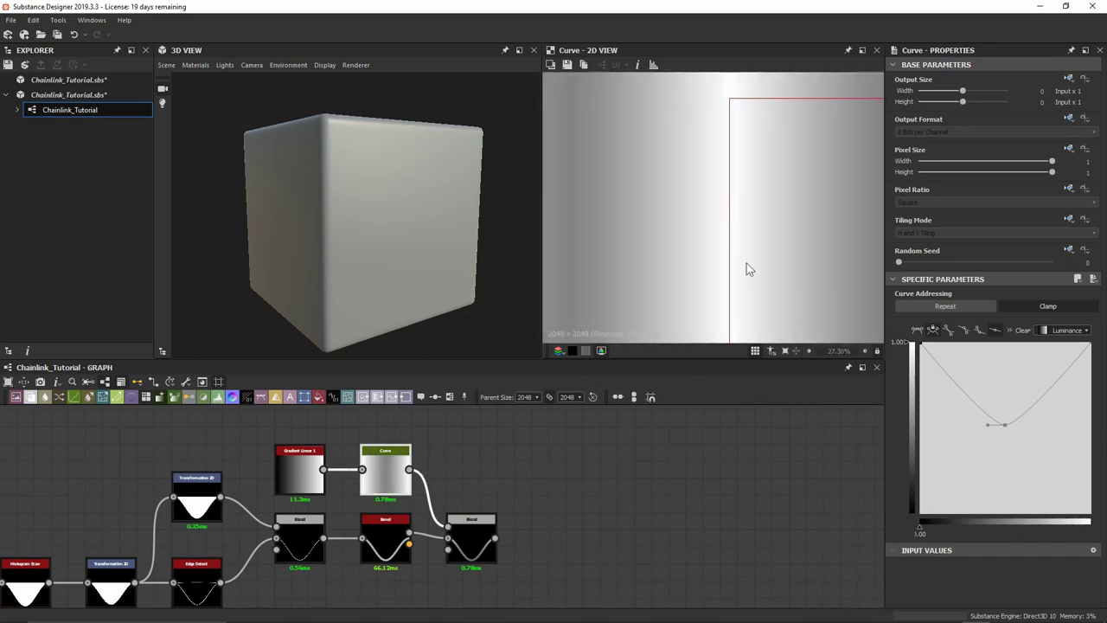
{"action": "scroll", "coordinate": [746, 263], "scroll_direction": "down", "scroll_amount": 3}
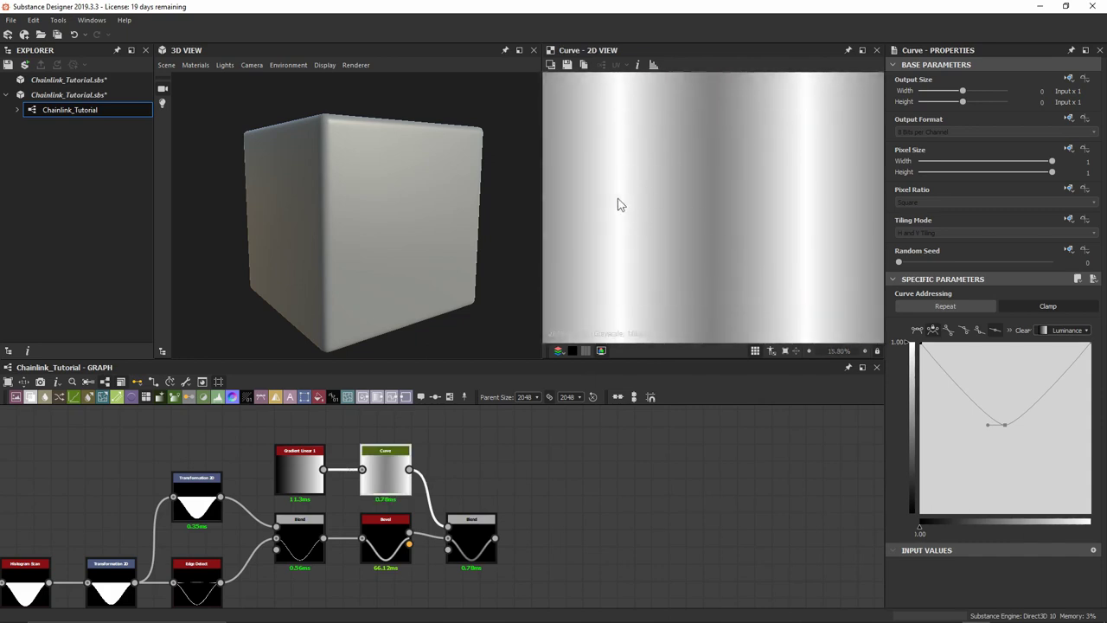
Add a curve point pulled down low and move the upper point onto the flat bottom.
{"action": "double_click", "coordinate": [471, 538]}
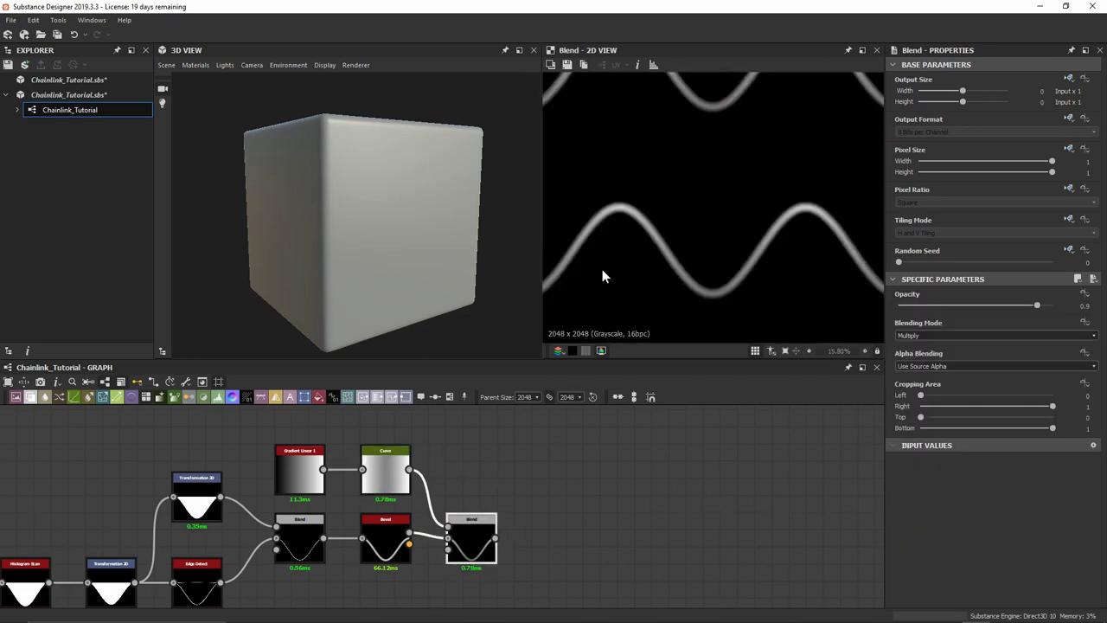
{"action": "scroll", "coordinate": [596, 242], "scroll_direction": "up", "scroll_amount": 3}
{"action": "scroll", "coordinate": [588, 224], "scroll_direction": "up", "scroll_amount": 3}
{"action": "middle_click_drag", "start_coordinate": [660, 205], "coordinate": [725, 225]}
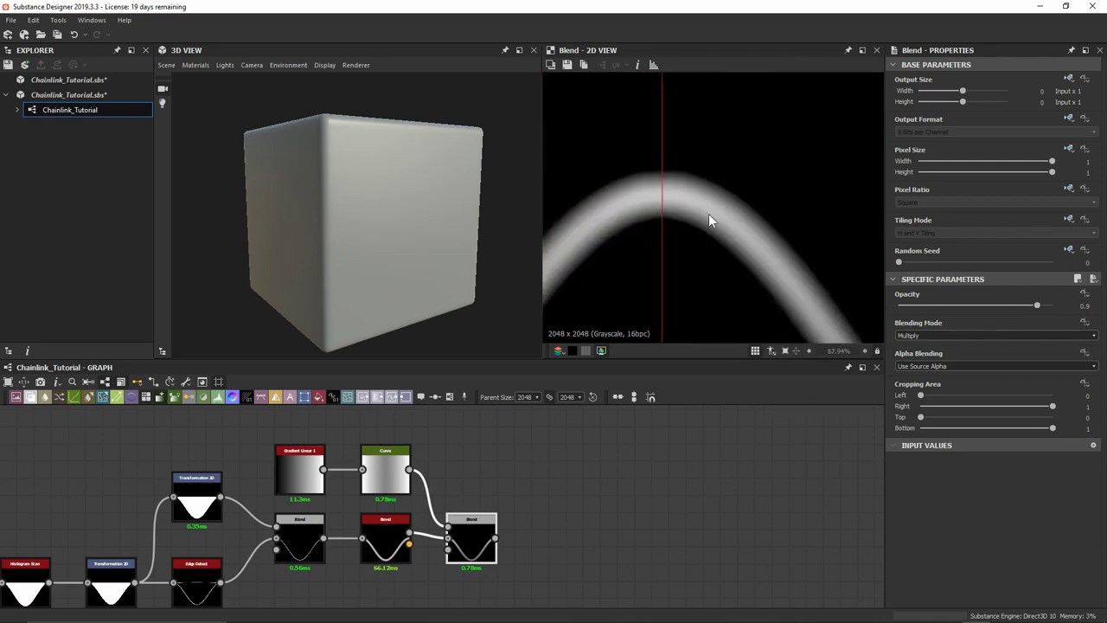
{"action": "left_click", "coordinate": [385, 474]}
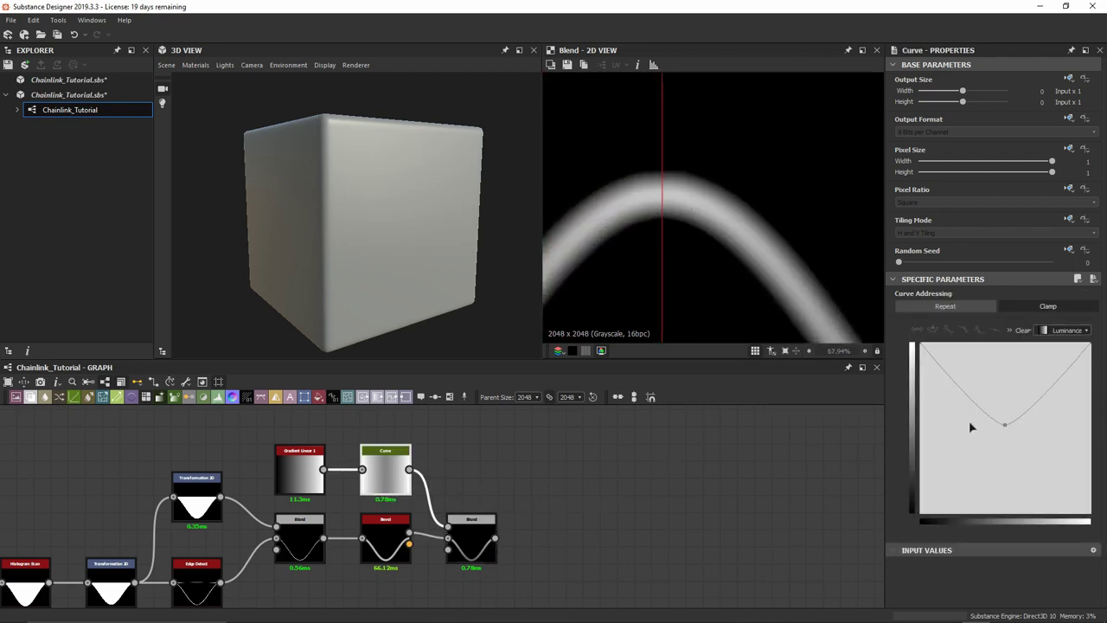
{"action": "scroll", "coordinate": [771, 272], "scroll_direction": "down", "scroll_amount": 5}
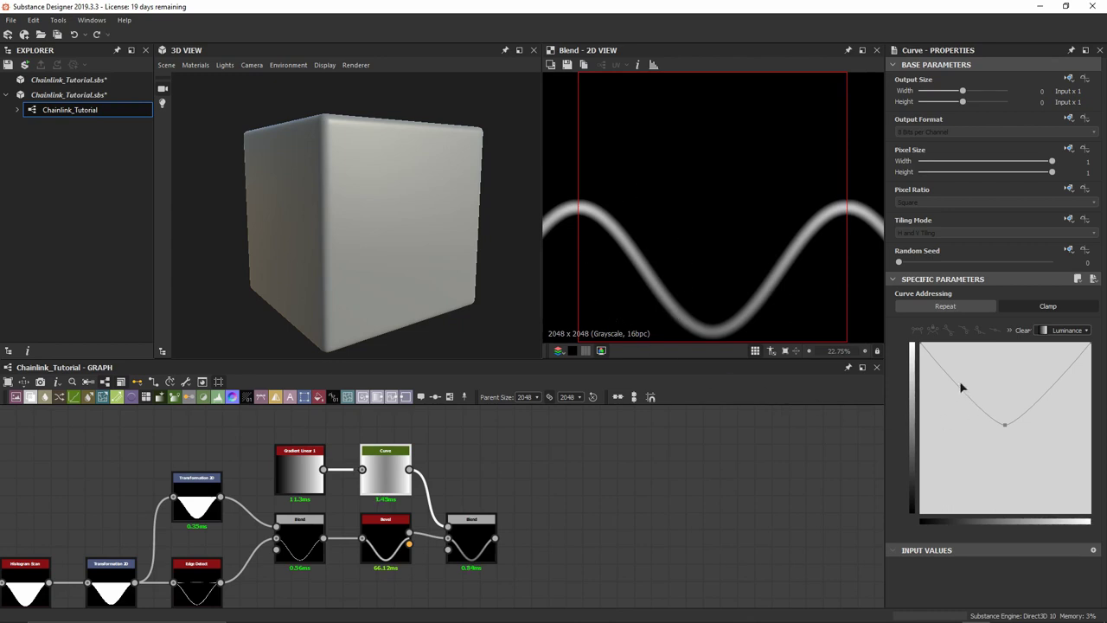
{"action": "left_click_drag", "start_coordinate": [955, 385], "coordinate": [954, 467]}
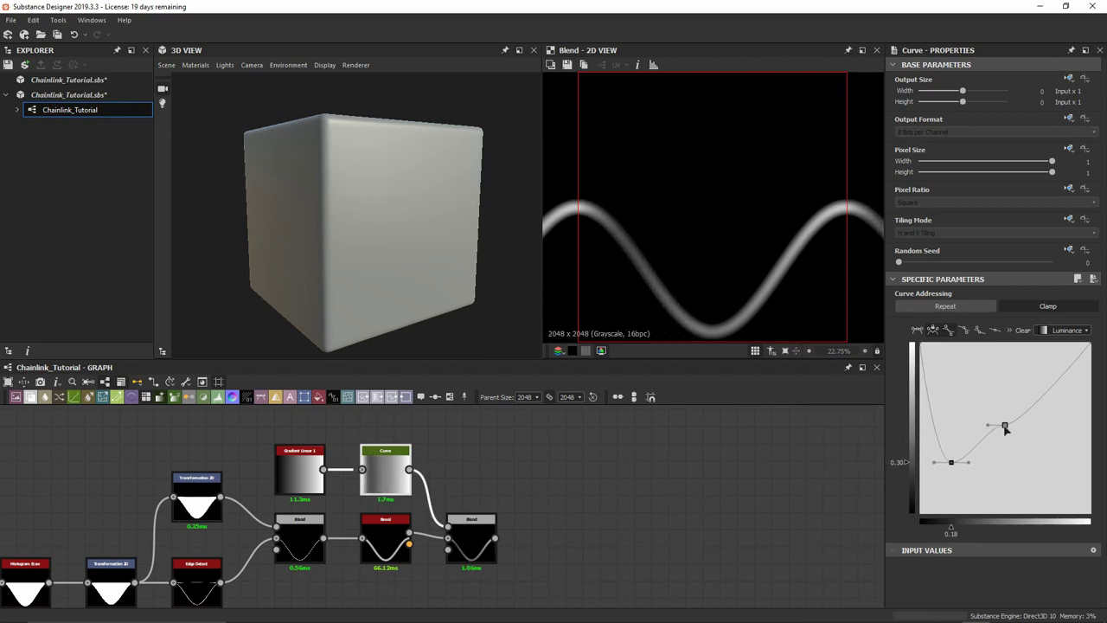
{"action": "left_click_drag", "start_coordinate": [991, 426], "coordinate": [984, 480]}
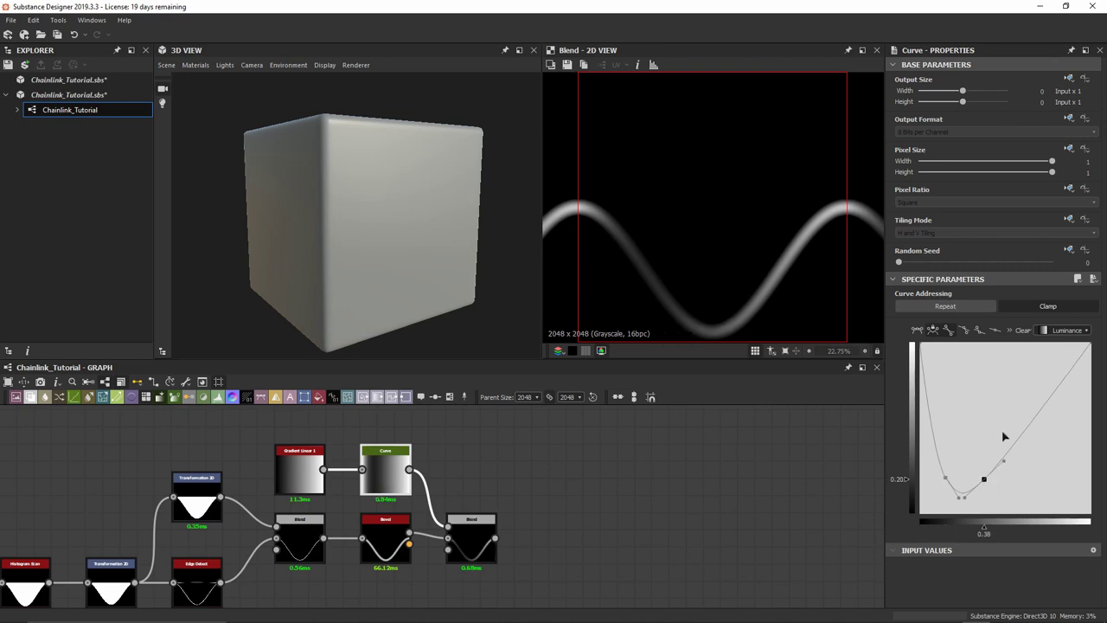
Add a raised curve point and pull its tangent up to full white.
{"action": "left_click_drag", "start_coordinate": [1028, 428], "coordinate": [1021, 381]}
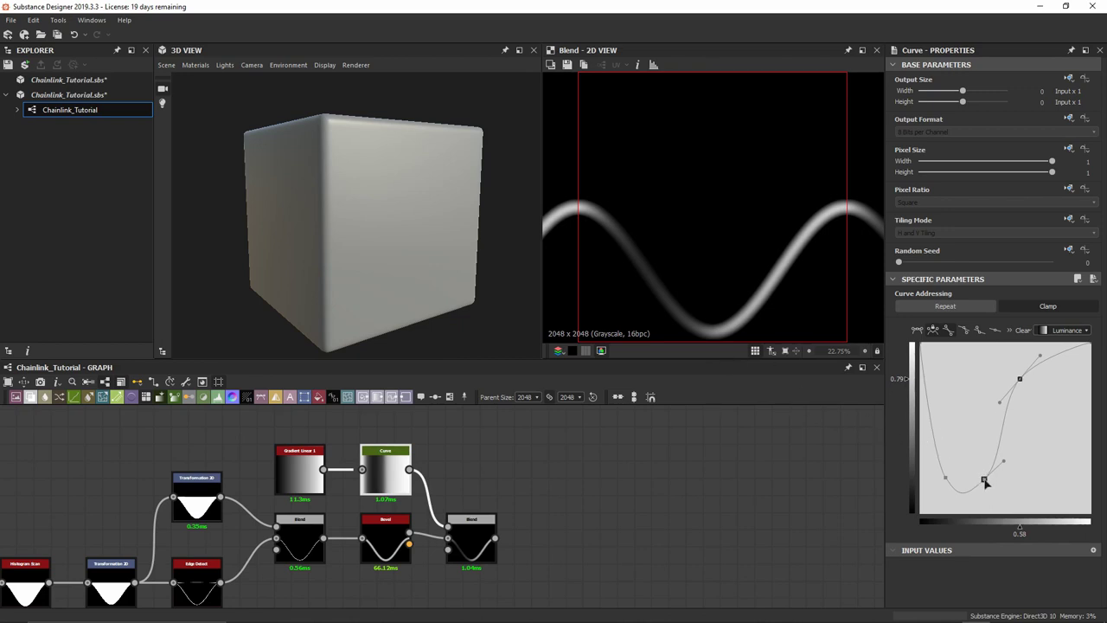
{"action": "mouse_move", "coordinate": [985, 483]}
{"action": "left_mouse_down"}
{"action": "mouse_move", "coordinate": [983, 474]}
{"action": "mouse_move", "coordinate": [973, 489]}
{"action": "left_mouse_up"}
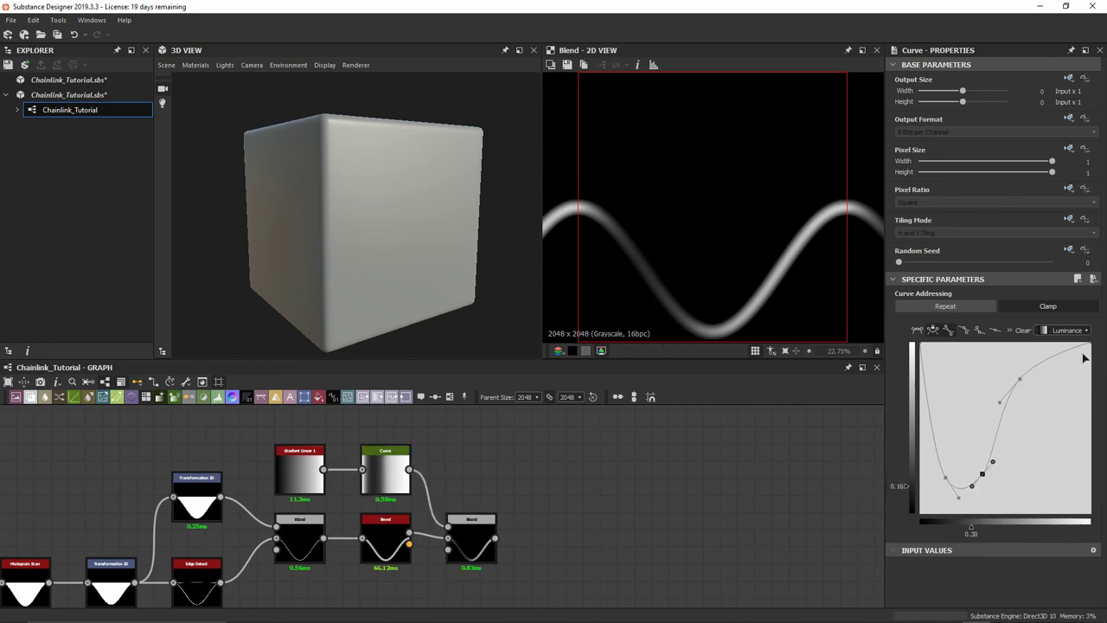
{"action": "left_click", "coordinate": [1021, 380]}
{"action": "left_click_drag", "start_coordinate": [1039, 357], "coordinate": [1057, 343]}
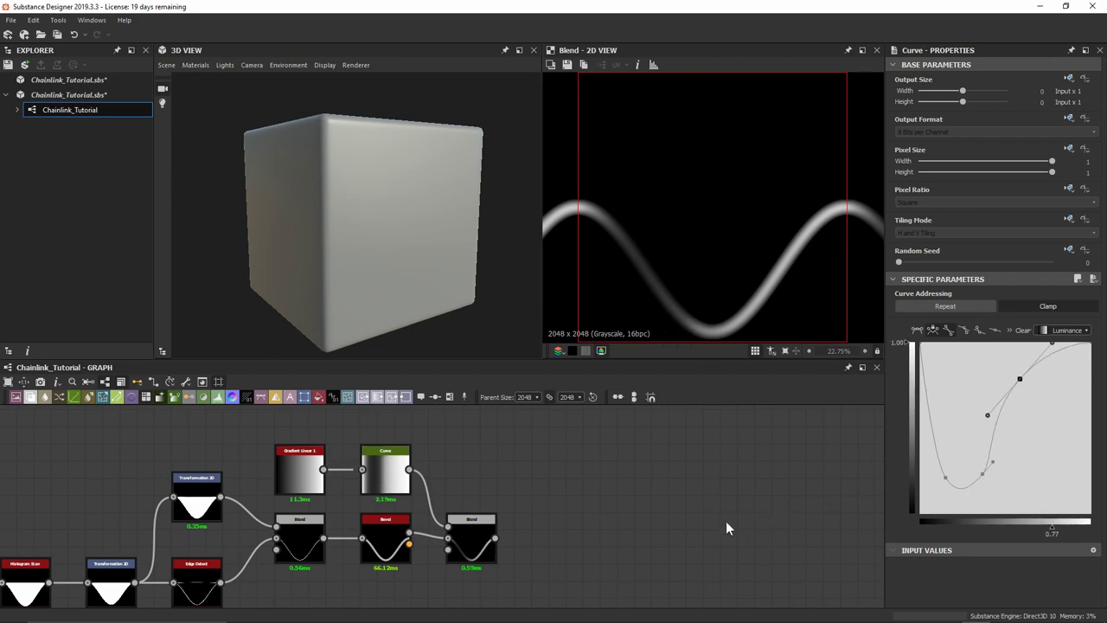
Set the curve's first, top-left key to squared-corner mode.
{"action": "scroll", "coordinate": [682, 274], "scroll_direction": "down", "scroll_amount": 3}
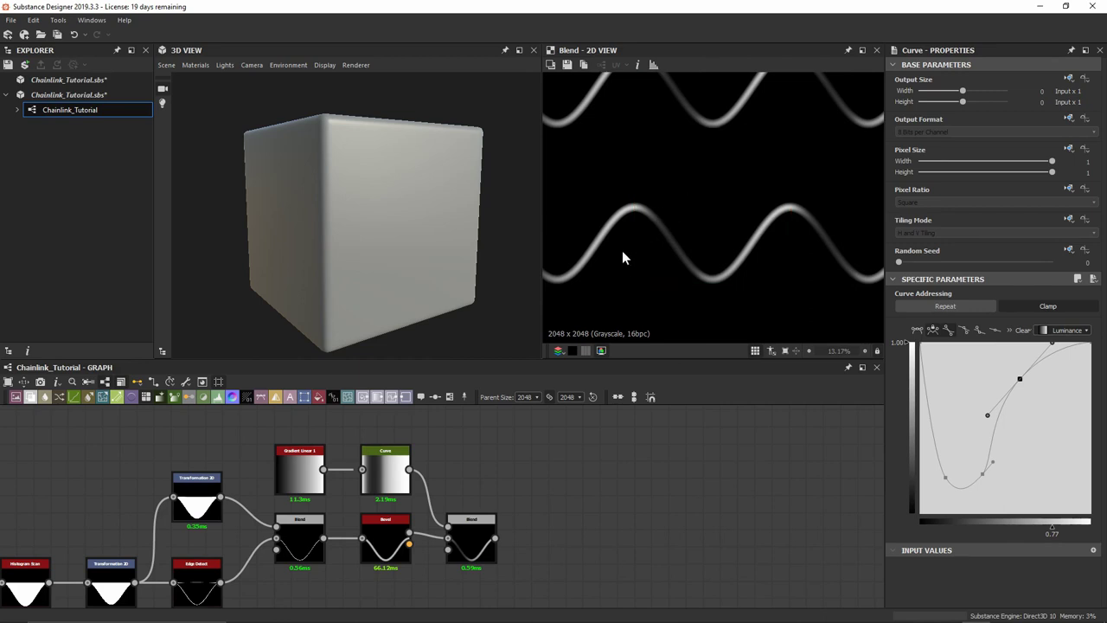
{"action": "scroll", "coordinate": [624, 257], "scroll_direction": "up", "scroll_amount": 10}
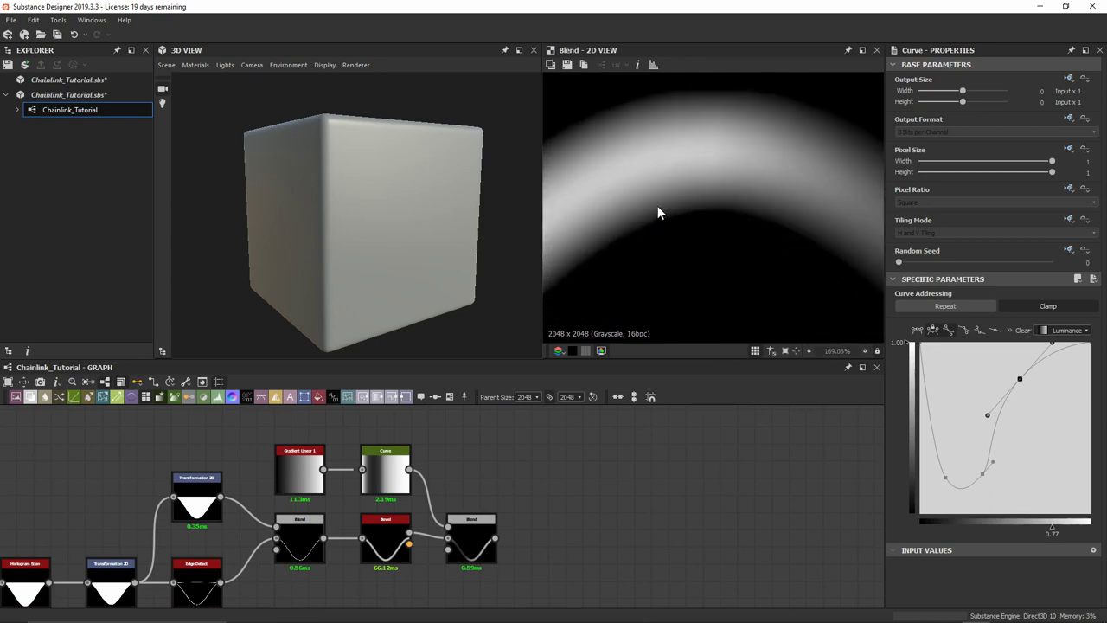
{"action": "scroll", "coordinate": [653, 216], "scroll_direction": "up", "scroll_amount": 2}
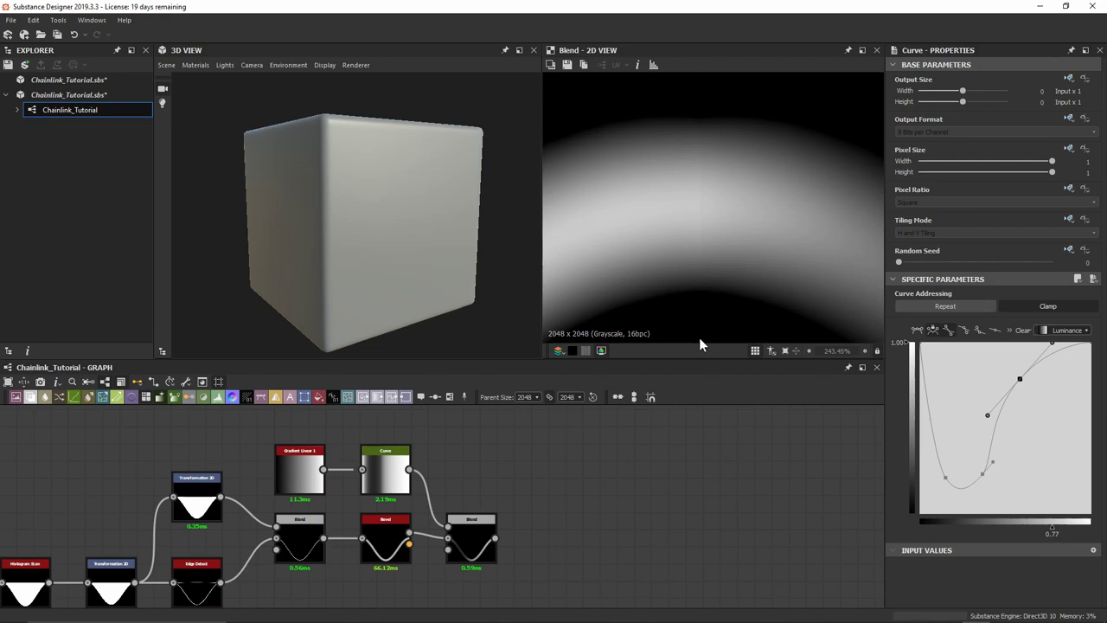
{"action": "left_click", "coordinate": [920, 345]}
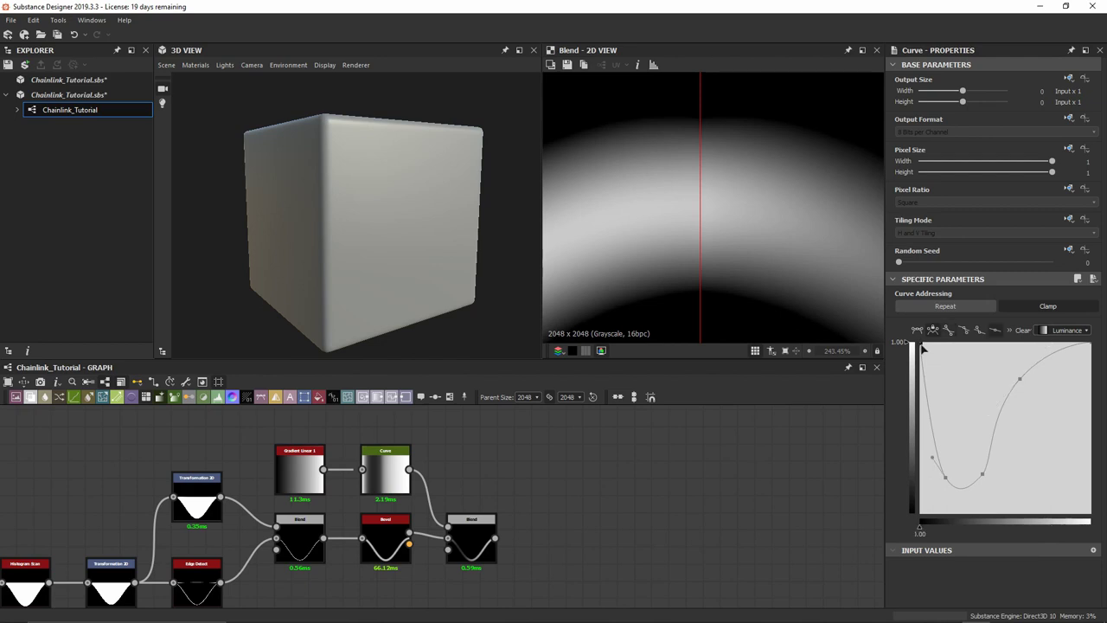
{"action": "left_click", "coordinate": [962, 331]}
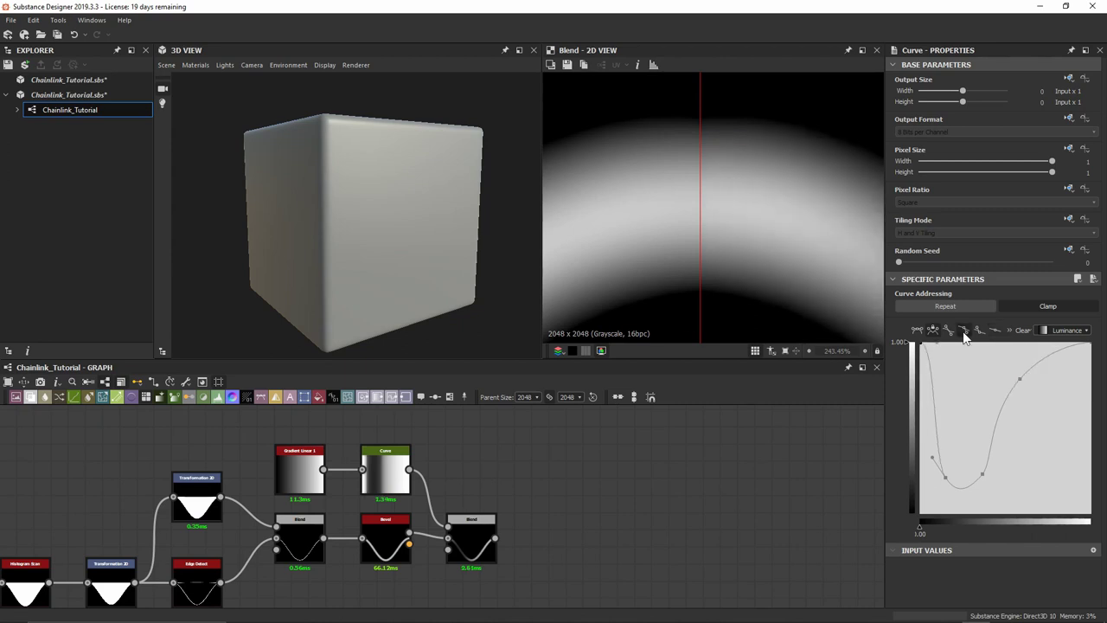
Lower that top-left key slightly to about 0.04/0.94 and view a single tile.
{"action": "scroll", "coordinate": [772, 234], "scroll_direction": "down", "scroll_amount": 4}
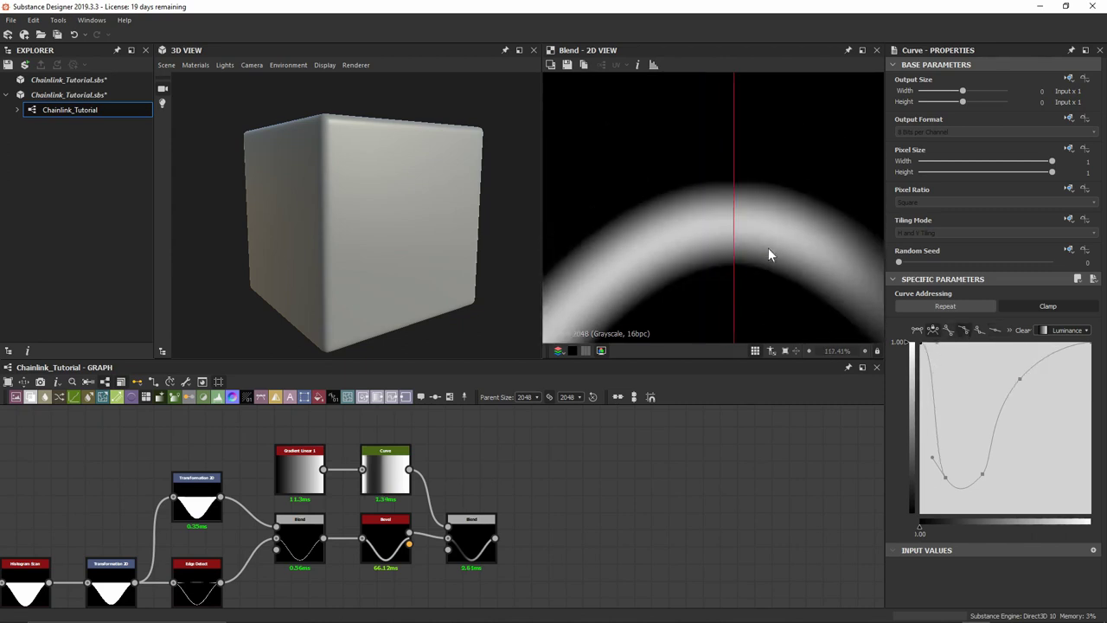
{"action": "scroll", "coordinate": [860, 255], "scroll_direction": "up", "scroll_amount": 1}
{"action": "middle_click_drag", "start_coordinate": [860, 254], "coordinate": [774, 210]}
{"action": "scroll", "coordinate": [770, 214], "scroll_direction": "down", "scroll_amount": 2}
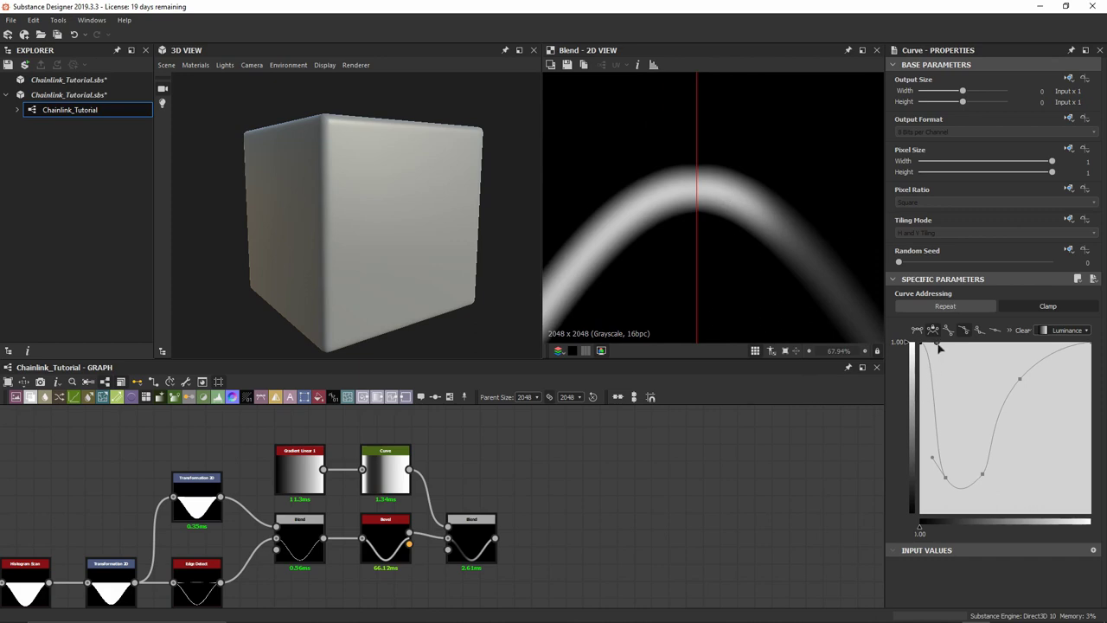
{"action": "mouse_move", "coordinate": [937, 343]}
{"action": "left_mouse_down"}
{"action": "mouse_move", "coordinate": [931, 361]}
{"action": "mouse_move", "coordinate": [926, 351]}
{"action": "left_mouse_up"}
{"action": "scroll", "coordinate": [694, 207], "scroll_direction": "up", "scroll_amount": 5}
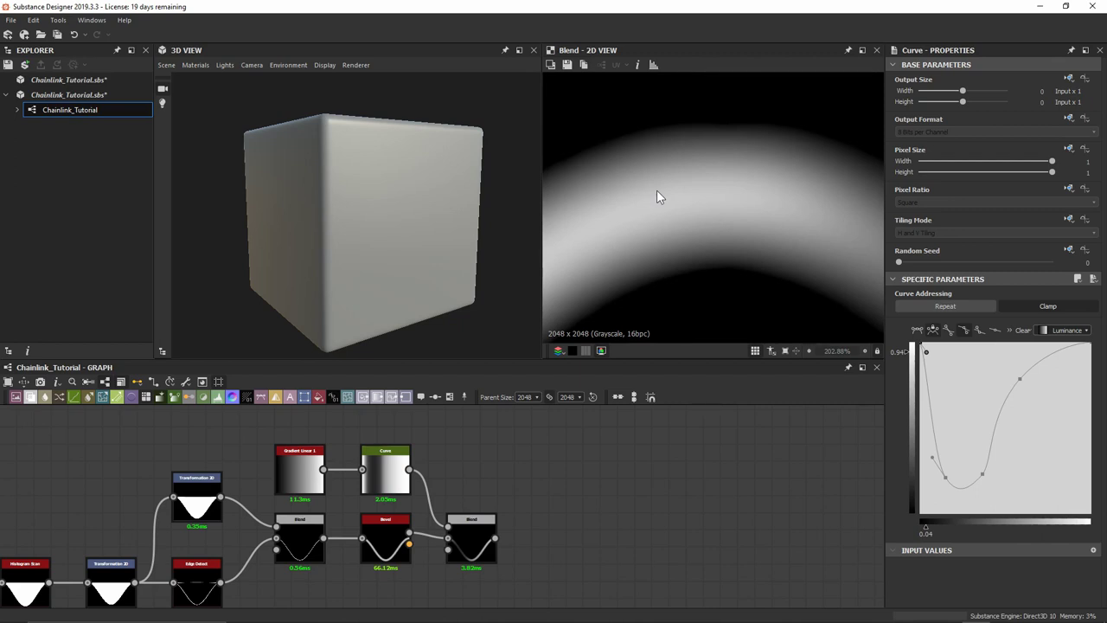
{"action": "scroll", "coordinate": [658, 192], "scroll_direction": "down", "scroll_amount": 12}
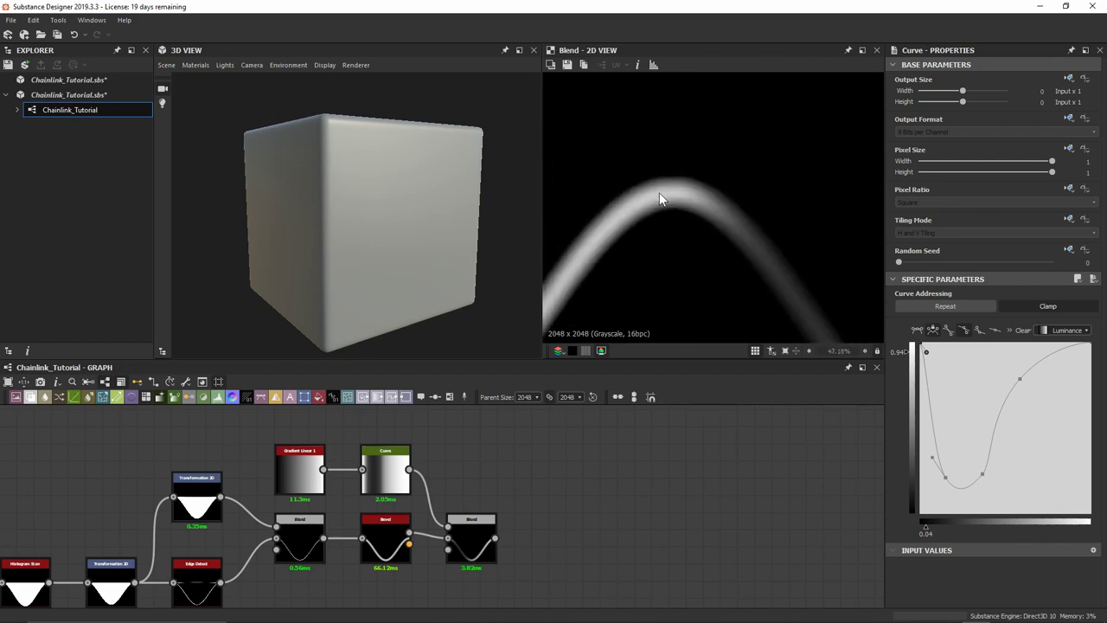
{"action": "key", "text": "t"}
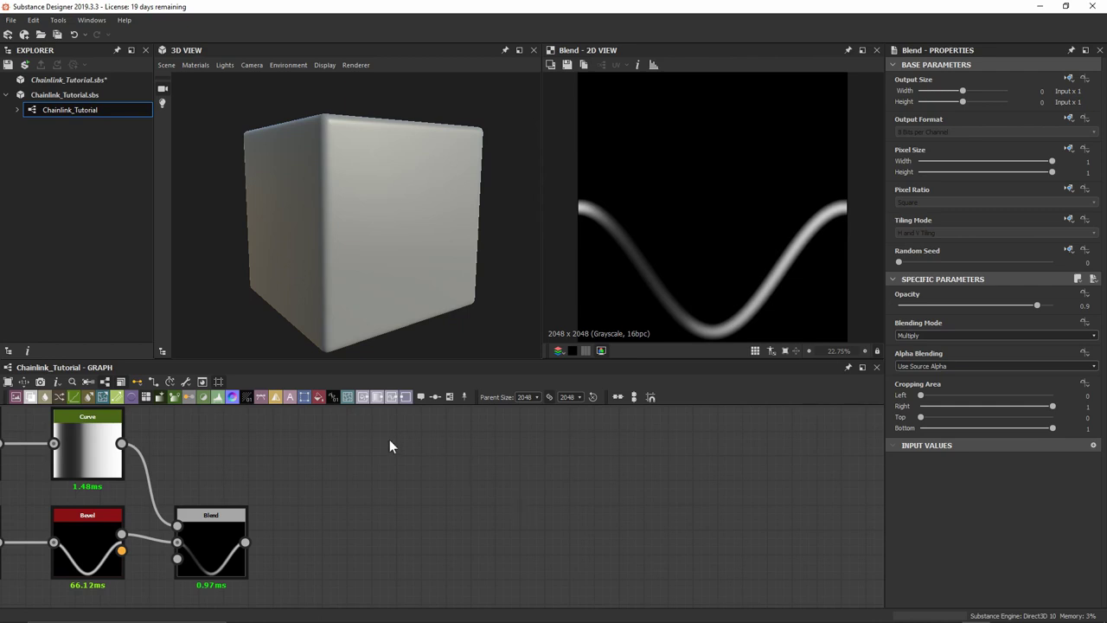
Add a Transformation 2D node after the first Blend.
{"action": "left_click", "coordinate": [201, 535]}
{"action": "key", "text": "space"}
{"action": "type", "text": "tr"}
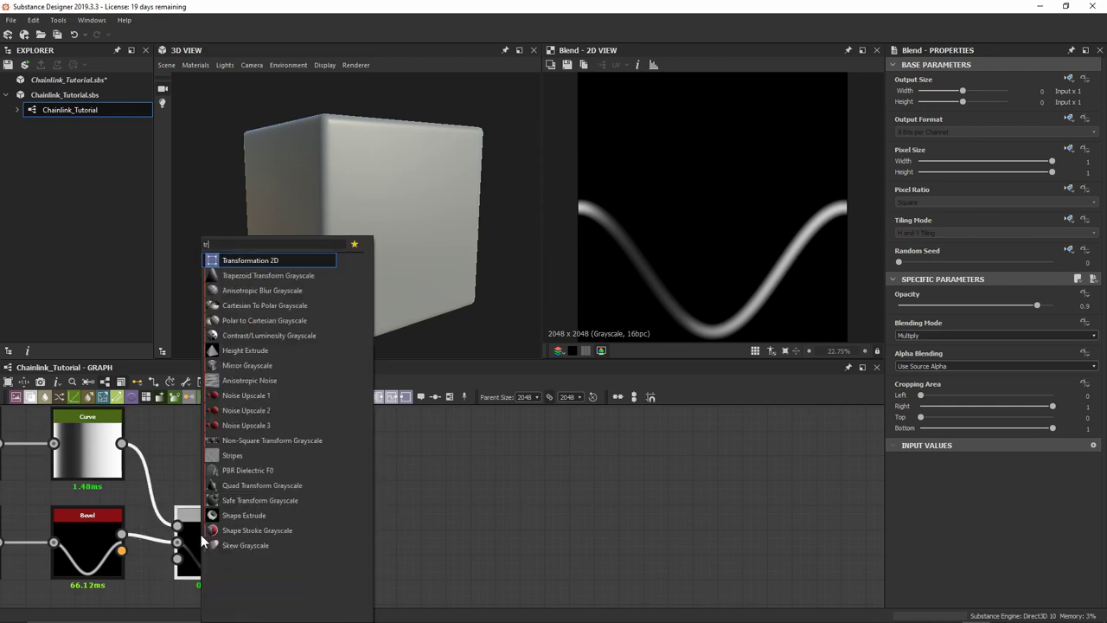
{"action": "key", "text": "Return"}
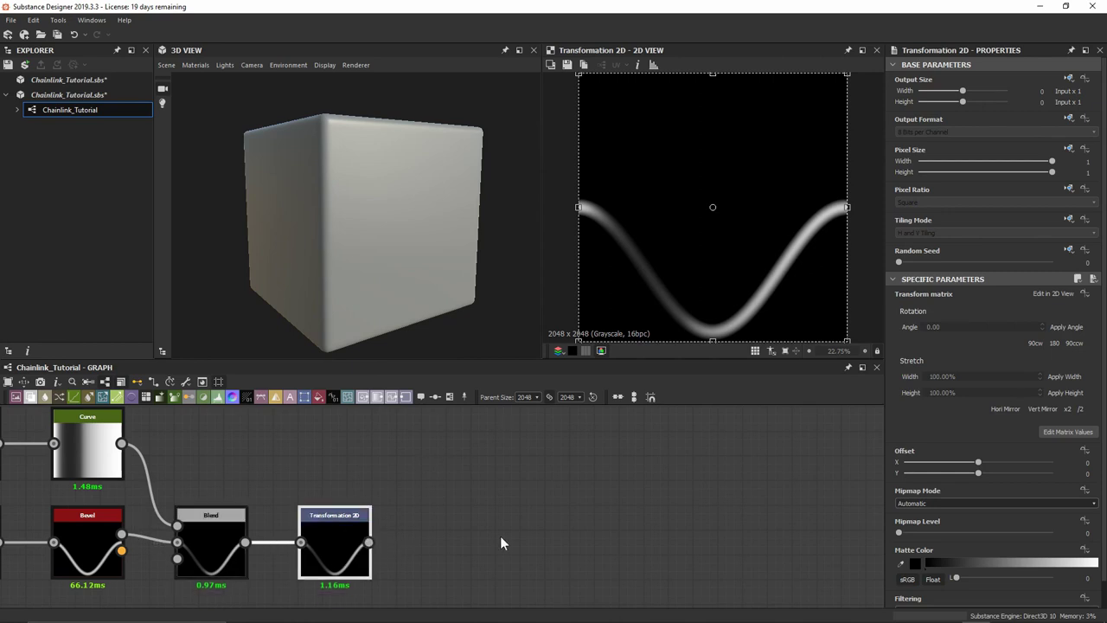
Add a new Blend after the Transformation 2D with blend mode Max (Lighten).
{"action": "key", "text": "space"}
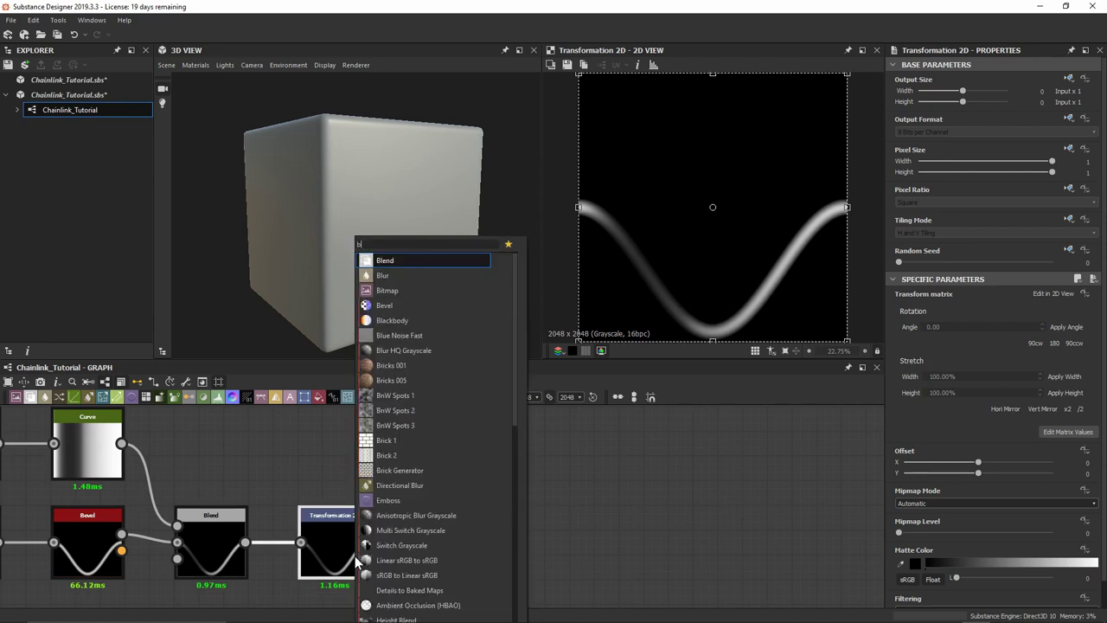
{"action": "key", "text": "Return"}
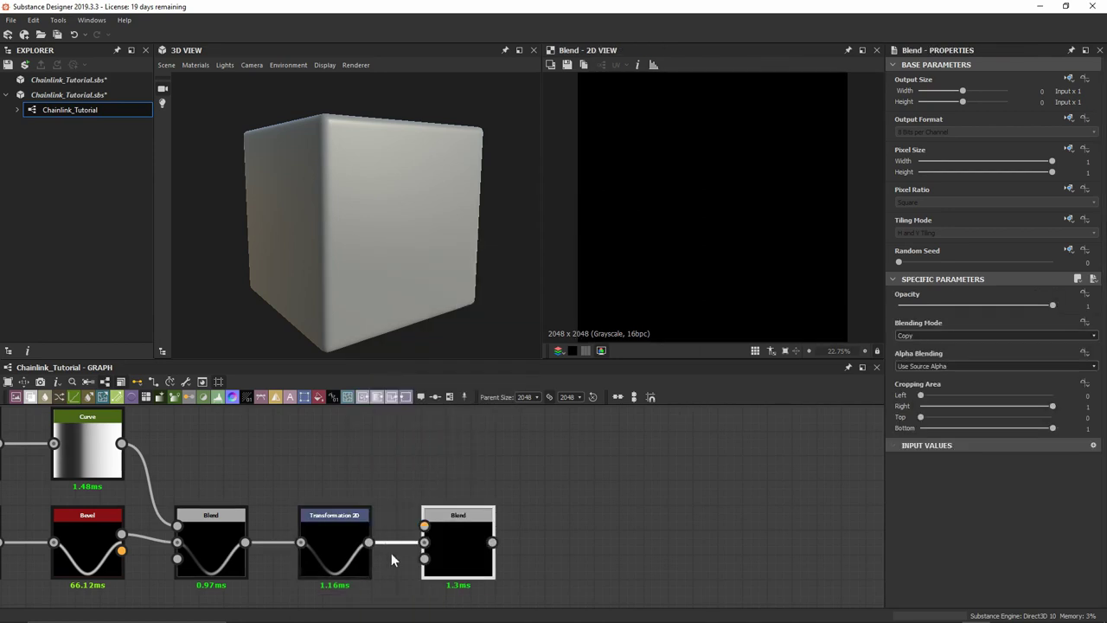
{"action": "left_click_drag", "start_coordinate": [469, 543], "coordinate": [723, 544]}
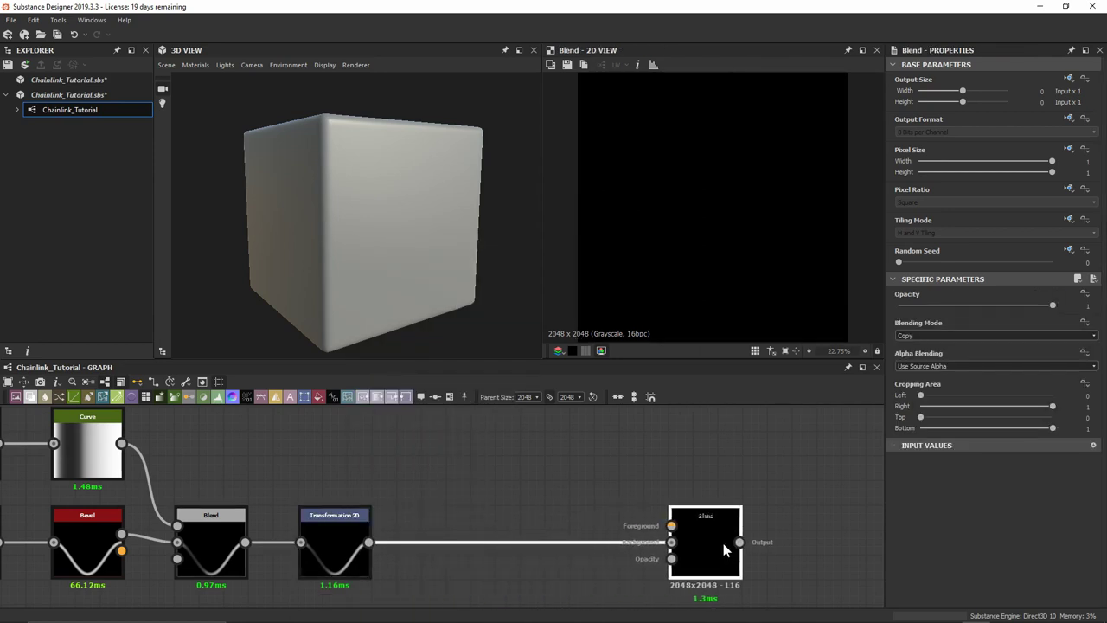
{"action": "left_click", "coordinate": [965, 336]}
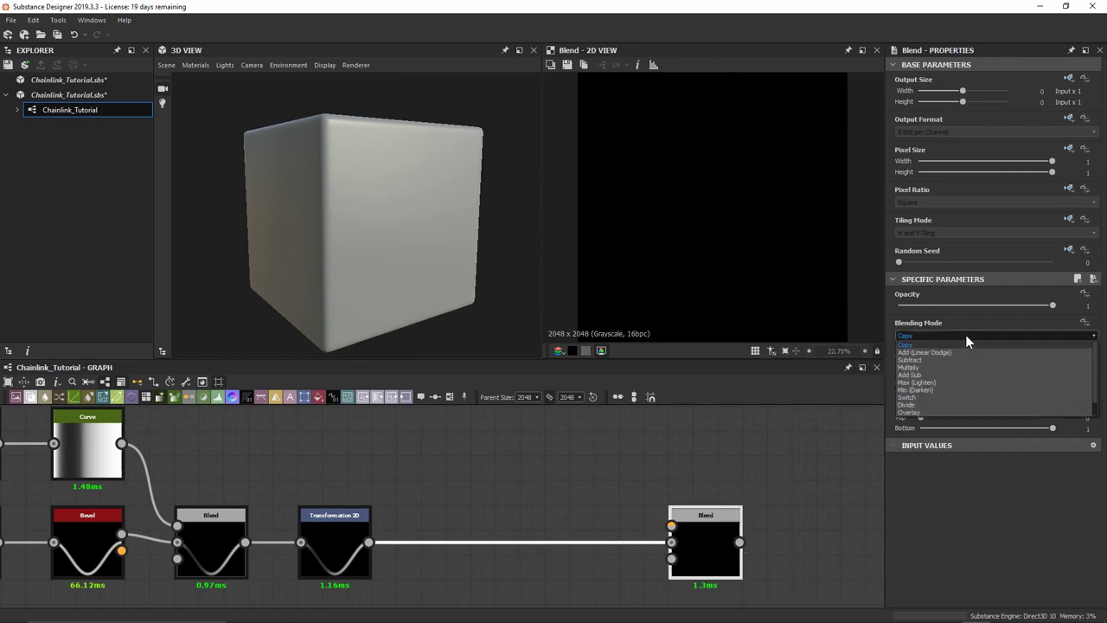
{"action": "left_click", "coordinate": [962, 383]}
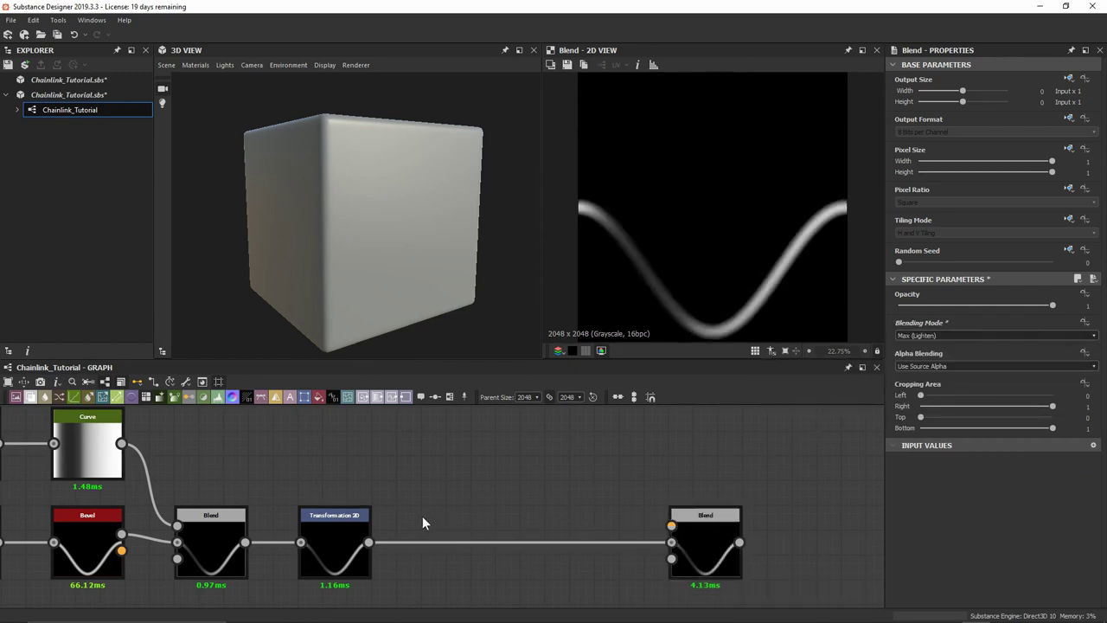
Branch a second Transformation 2D from the first Transformation 2D's output.
{"action": "left_click", "coordinate": [357, 531]}
{"action": "left_click_drag", "start_coordinate": [372, 538], "coordinate": [472, 441]}
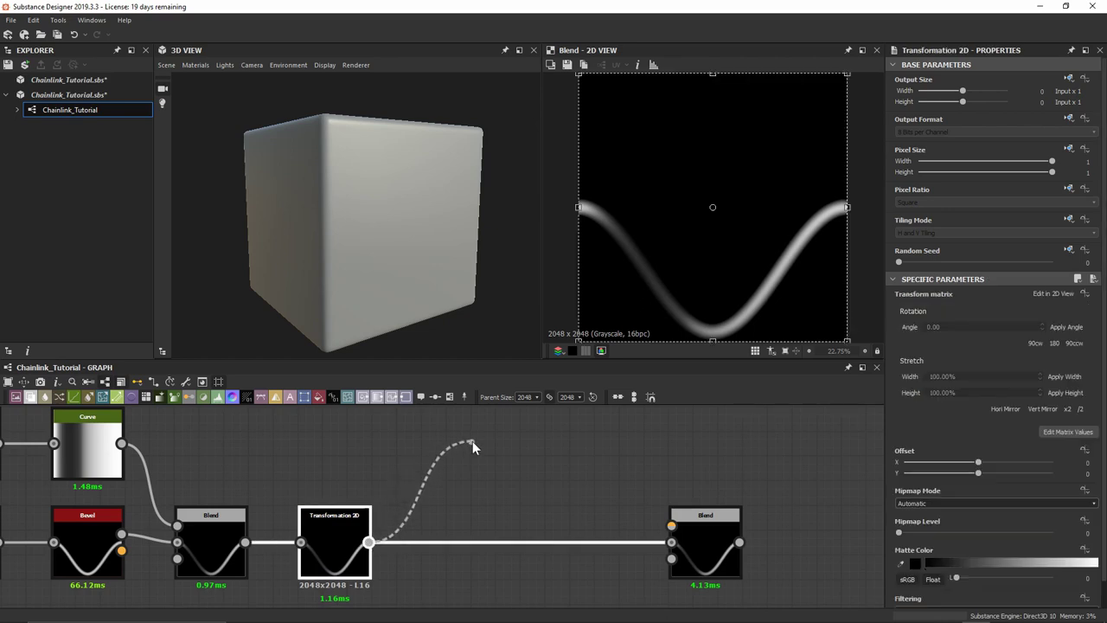
{"action": "type", "text": "tra"}
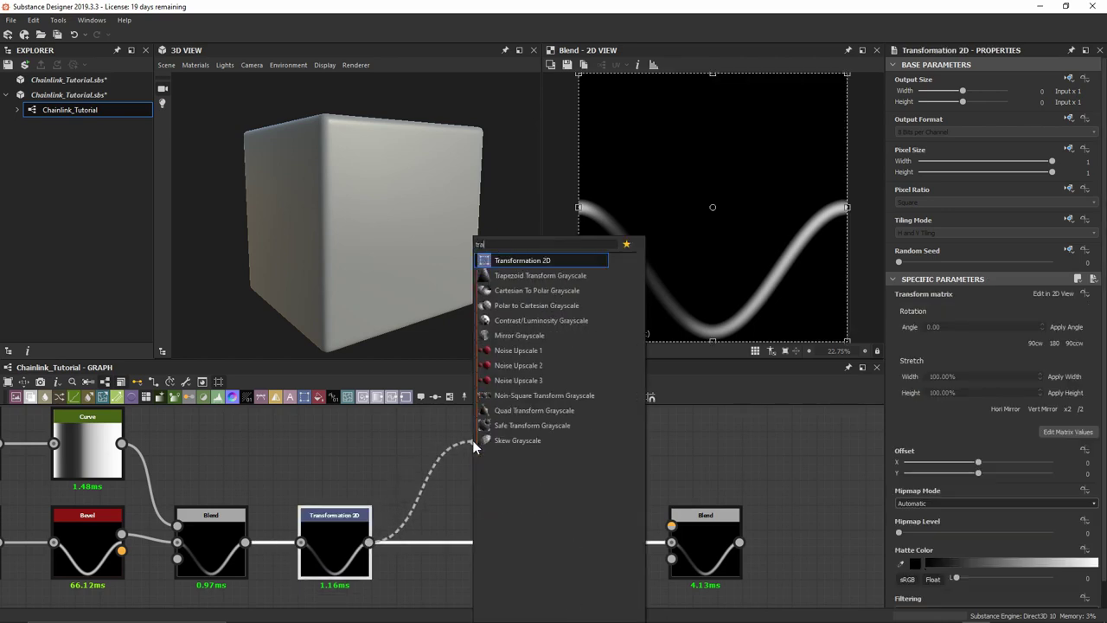
{"action": "key", "text": "Return"}
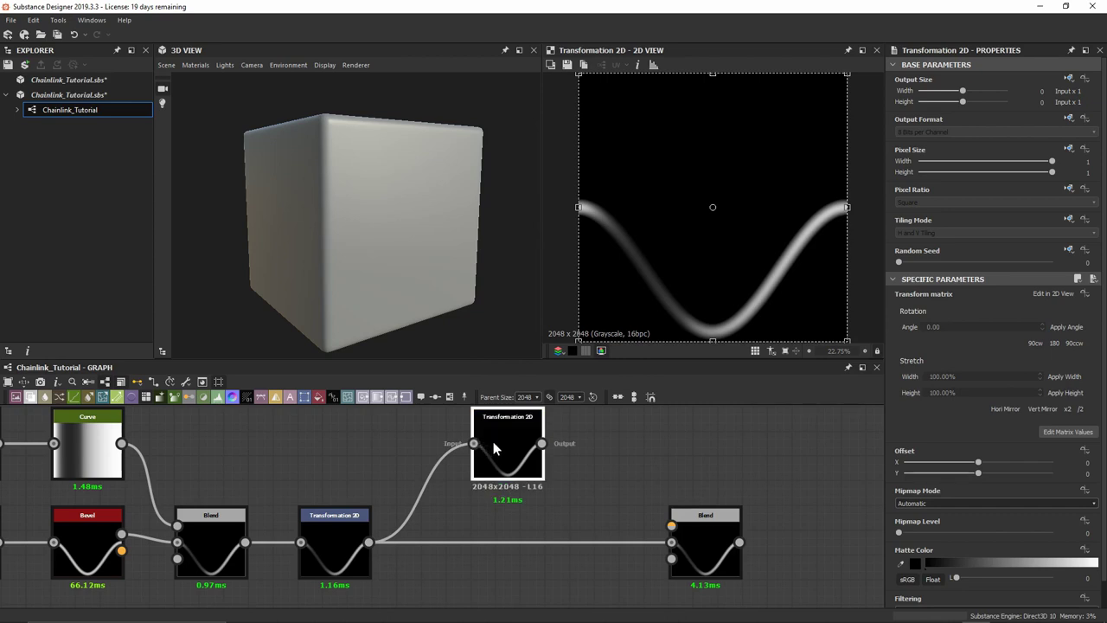
Rotate the second Transformation 2D by 180° and wire it into the Max Blend's Foreground.
{"action": "left_click", "coordinate": [1057, 344]}
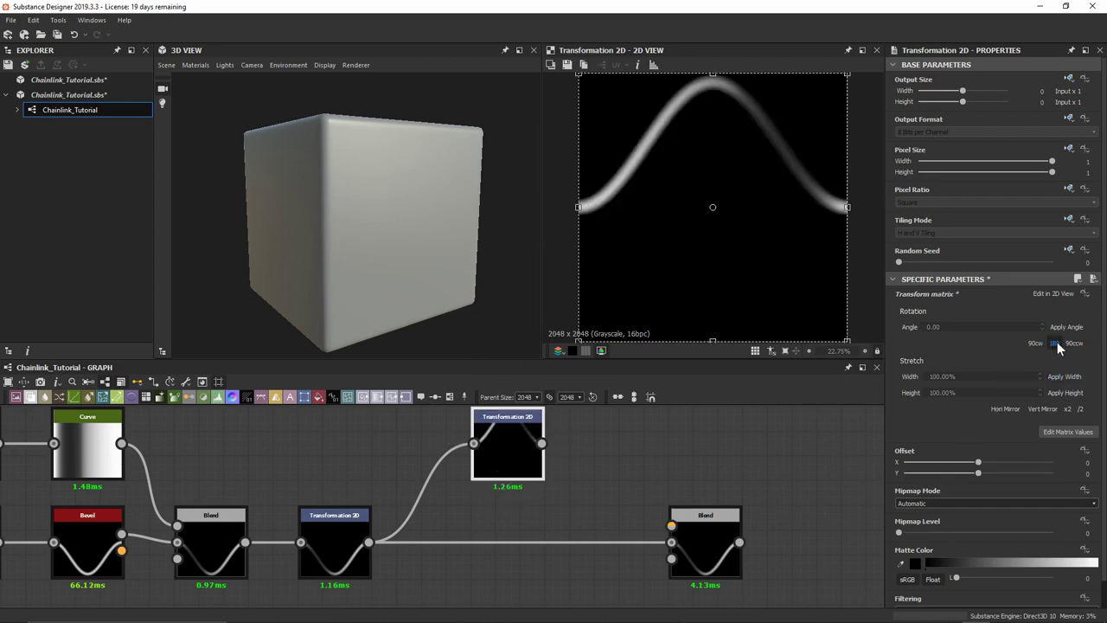
{"action": "left_click", "coordinate": [666, 455]}
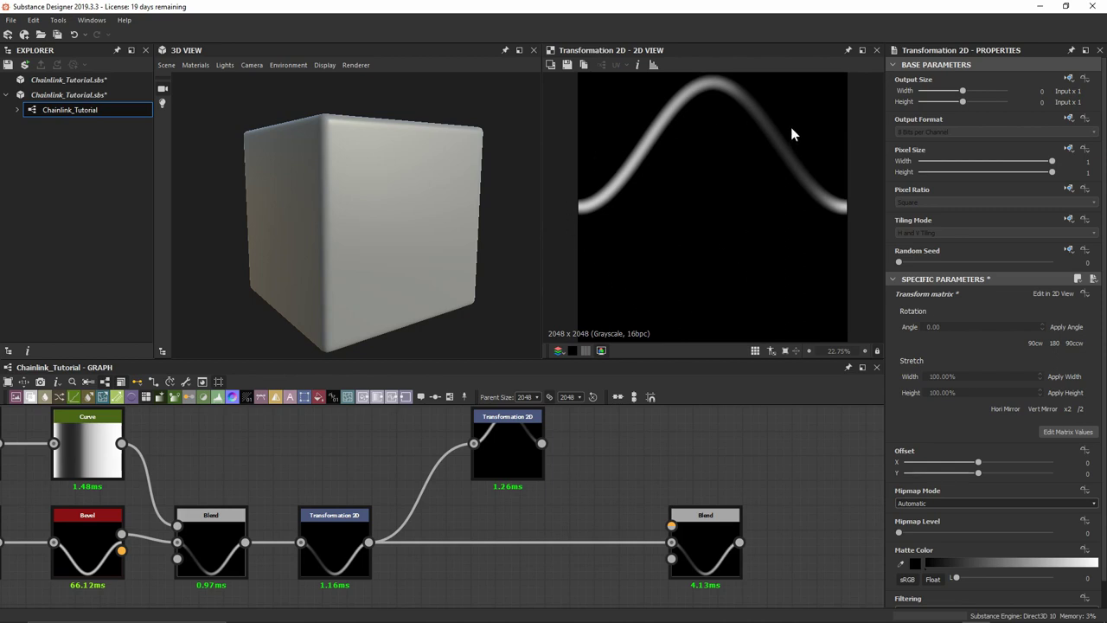
{"action": "left_click_drag", "start_coordinate": [541, 444], "coordinate": [671, 525]}
{"action": "double_click", "coordinate": [712, 545]}
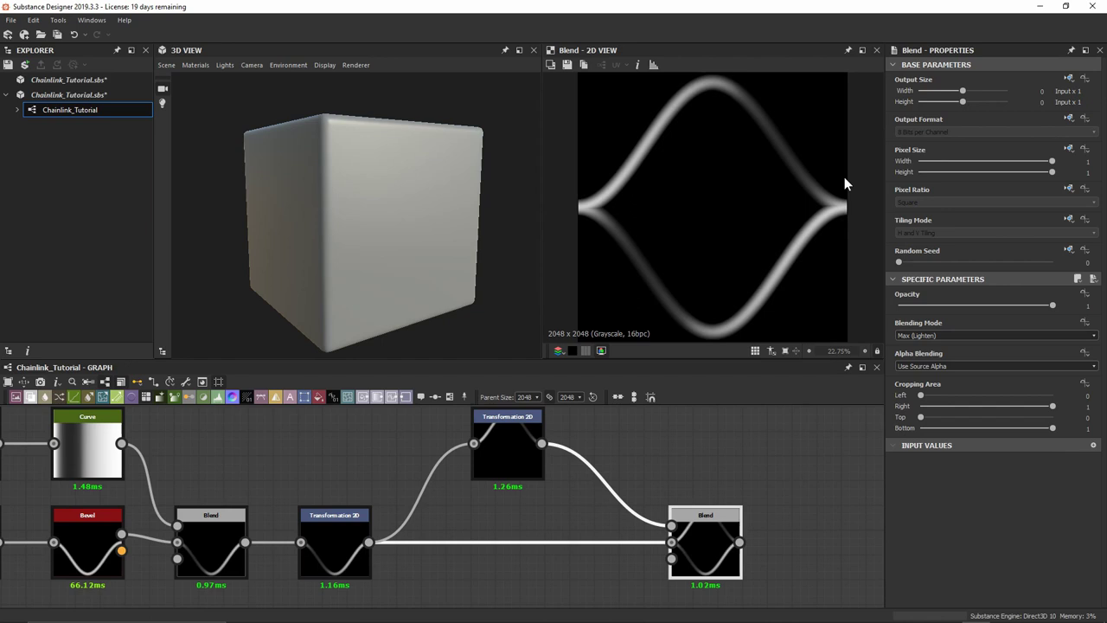
{"action": "left_click", "coordinate": [338, 559]}
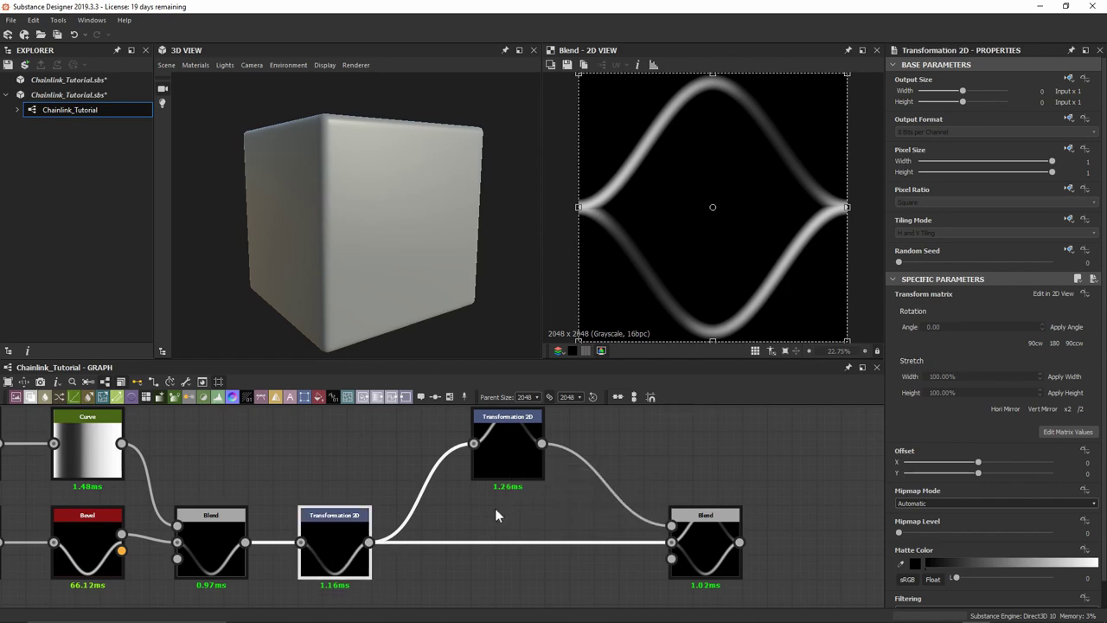
Set the first Transformation 2D's Offset Y to 0.028 and inspect the wire crossing.
{"action": "double_click", "coordinate": [981, 480]}
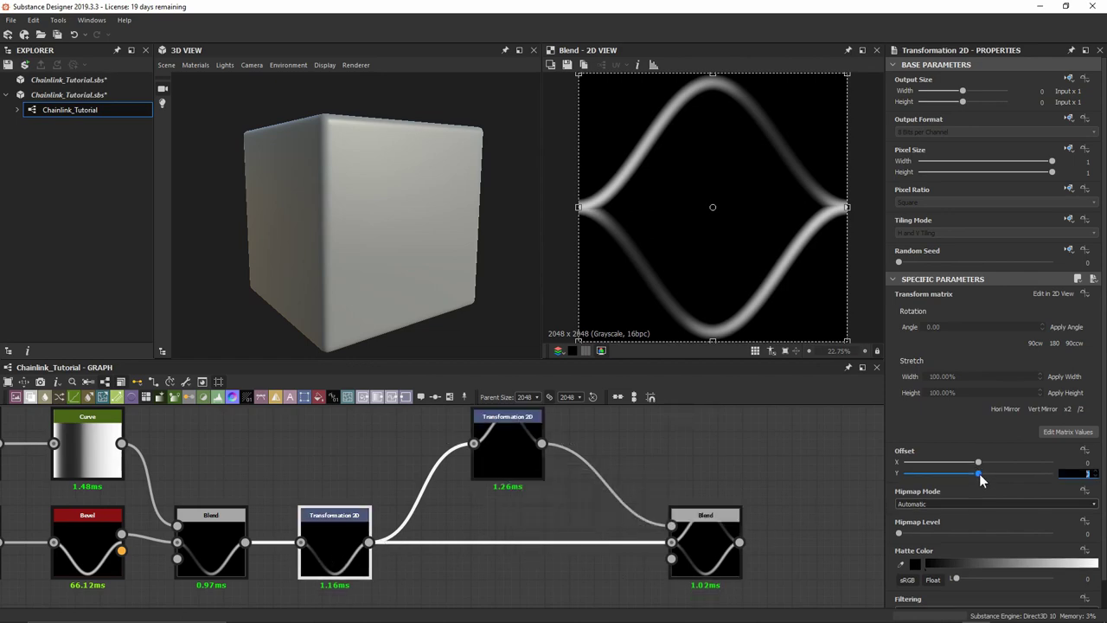
{"action": "type", "text": "0.028"}
{"action": "key", "text": "Return"}
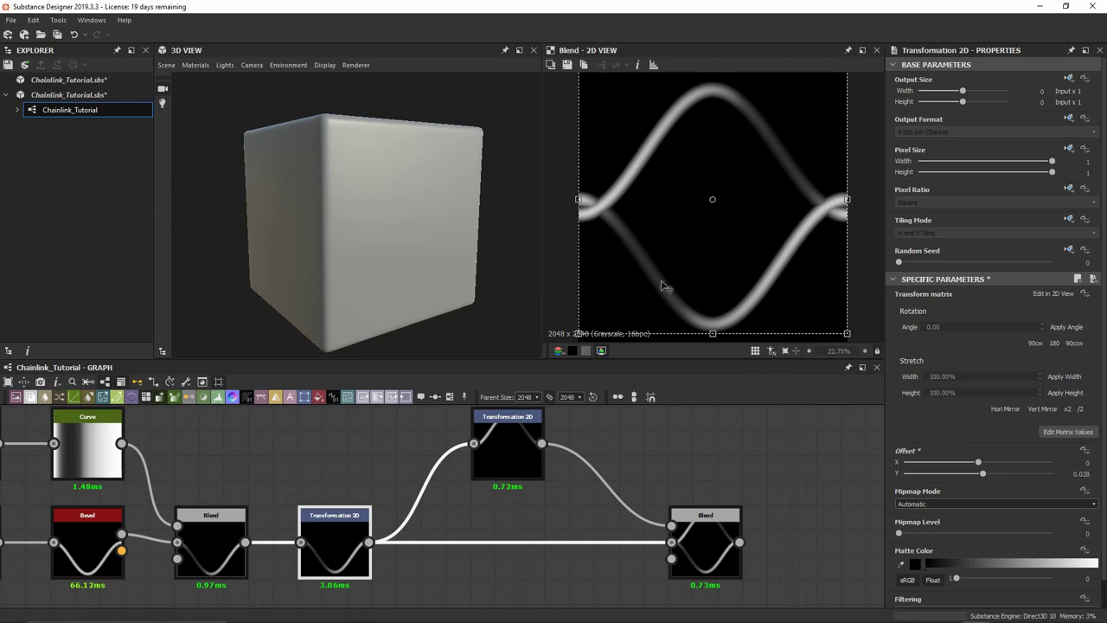
{"action": "scroll", "coordinate": [624, 233], "scroll_direction": "up", "scroll_amount": 5}
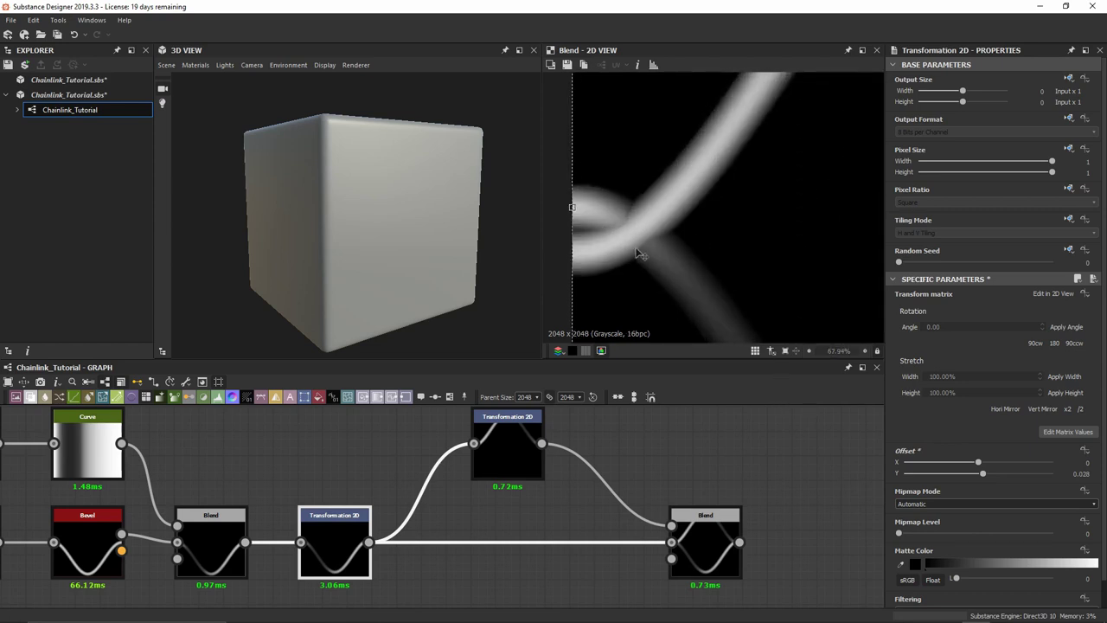
{"action": "scroll", "coordinate": [744, 256], "scroll_direction": "down", "scroll_amount": 3}
{"action": "middle_click_drag", "start_coordinate": [743, 256], "coordinate": [532, 220]}
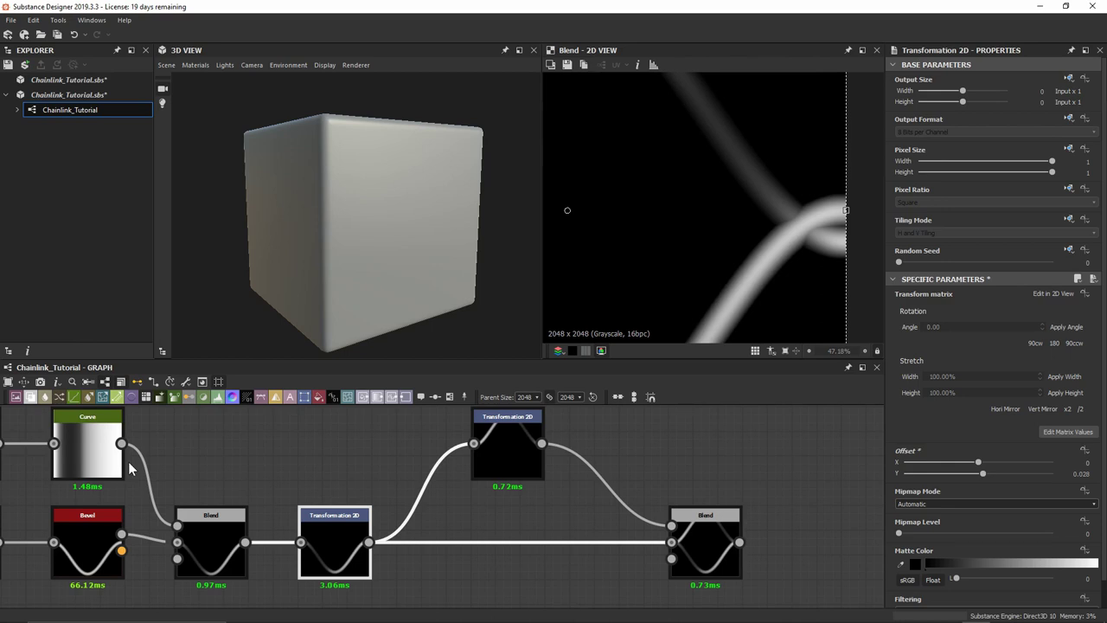
Add a Transformation 2D node connected after the Max Blend.
{"action": "key", "text": "f"}
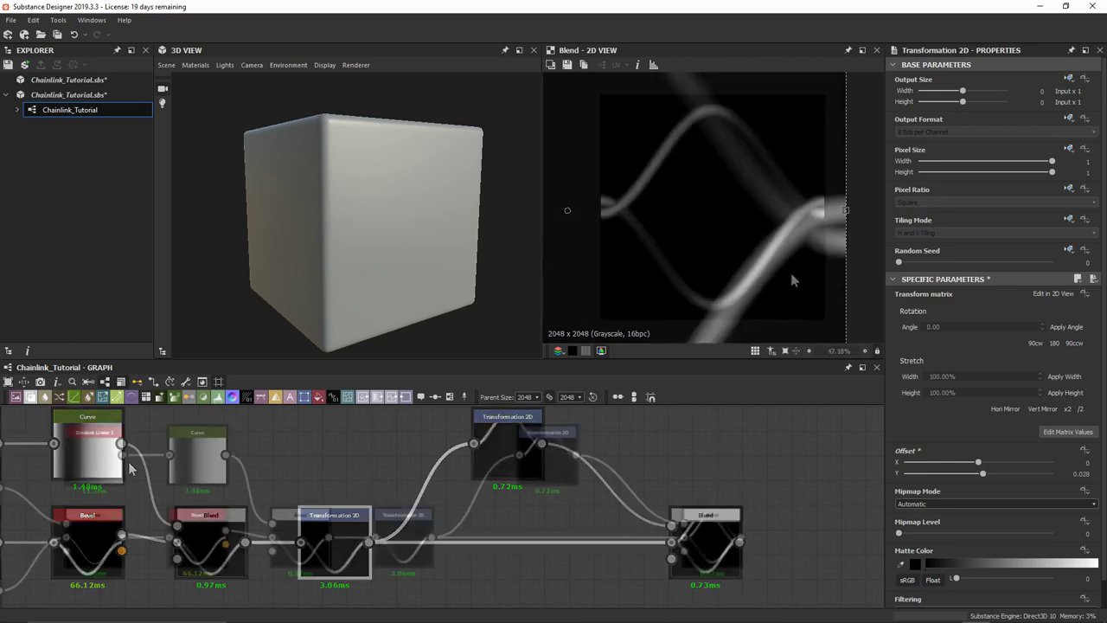
{"action": "key", "text": "f"}
{"action": "middle_click_drag", "start_coordinate": [763, 530], "coordinate": [464, 531]}
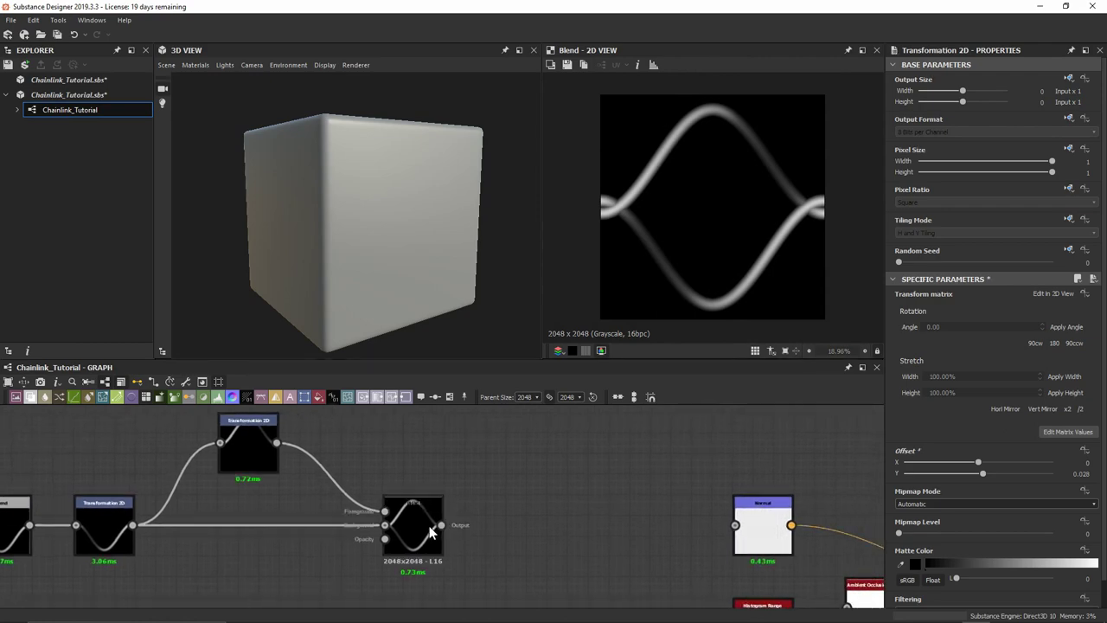
{"action": "left_click", "coordinate": [712, 531]}
{"action": "key", "text": "space"}
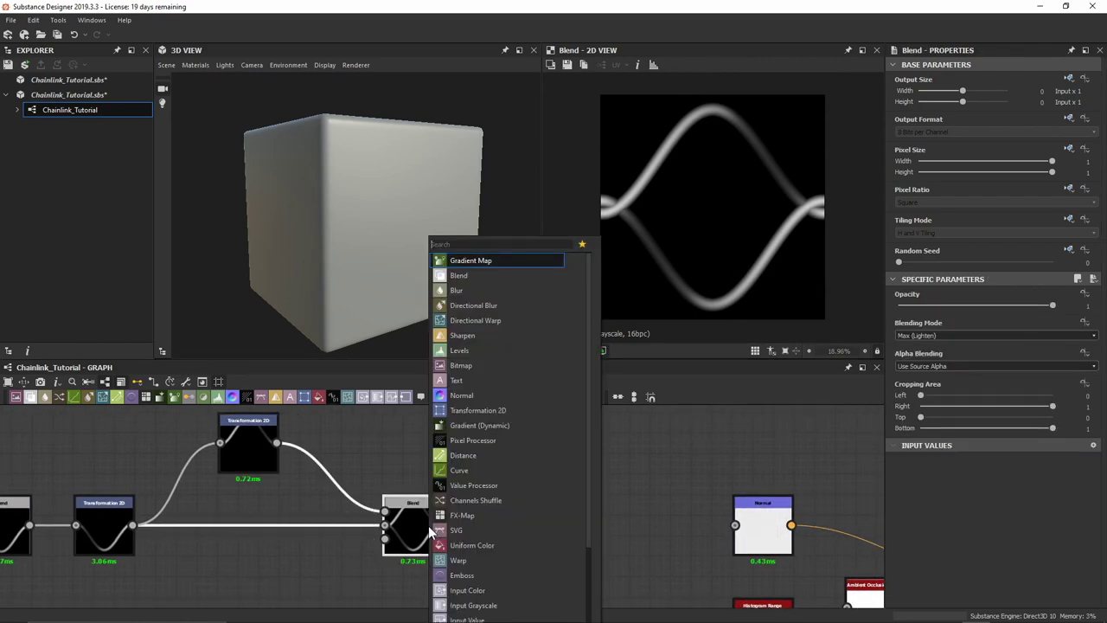
{"action": "type", "text": "transform"}
{"action": "key", "text": "Return"}
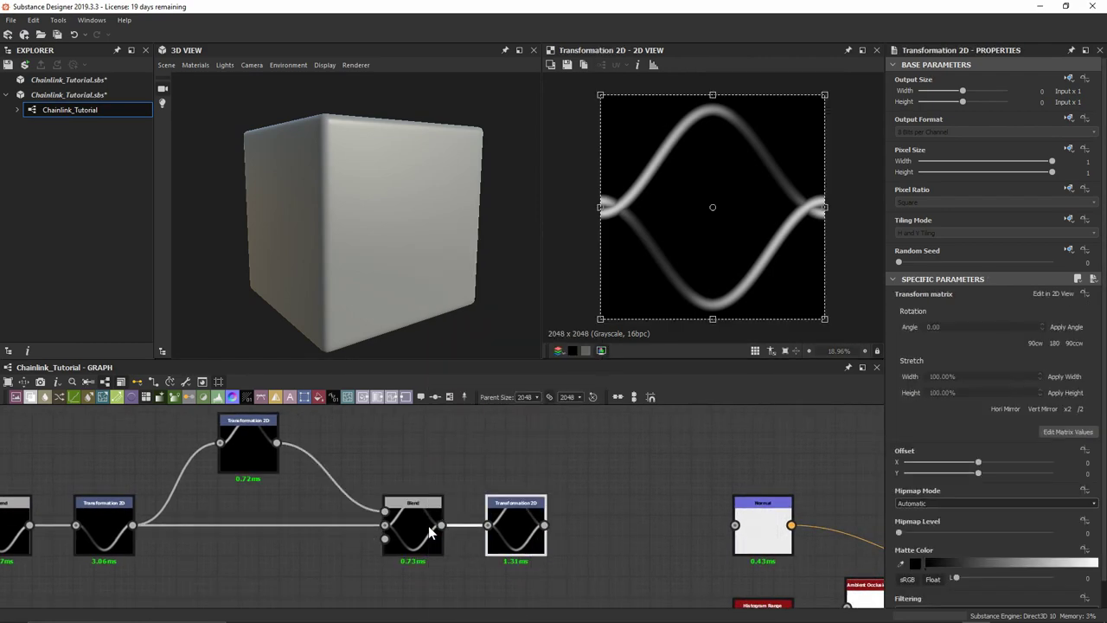
Rotate the new transform 90° clockwise so wires run vertically, then search for Tile Generator.
{"action": "left_click", "coordinate": [1030, 346]}
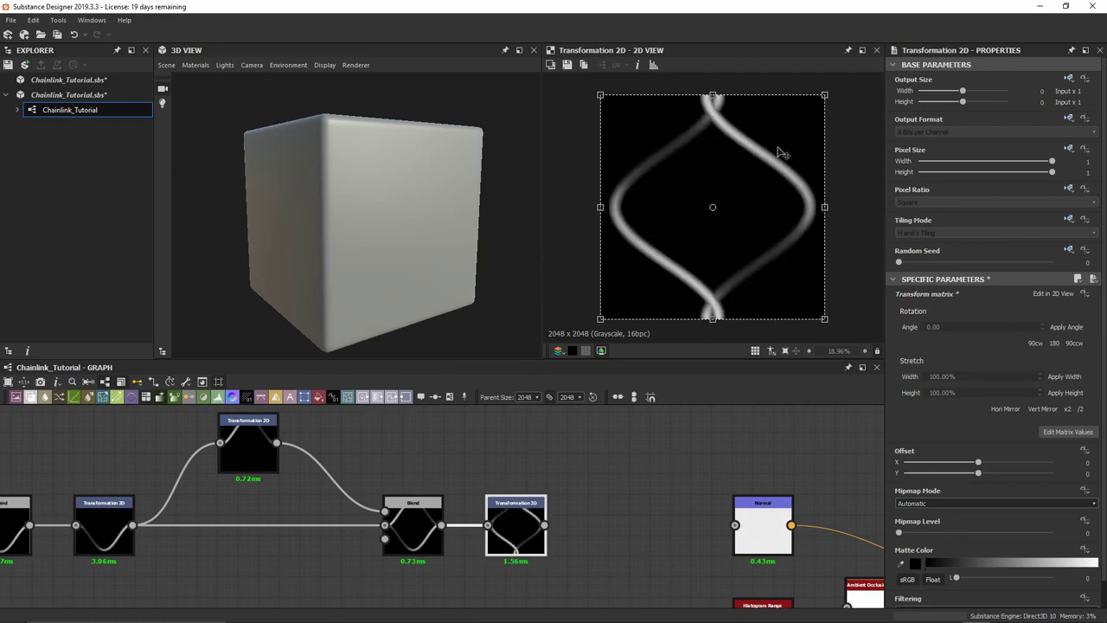
{"action": "scroll", "coordinate": [859, 175], "scroll_direction": "down", "scroll_amount": 3}
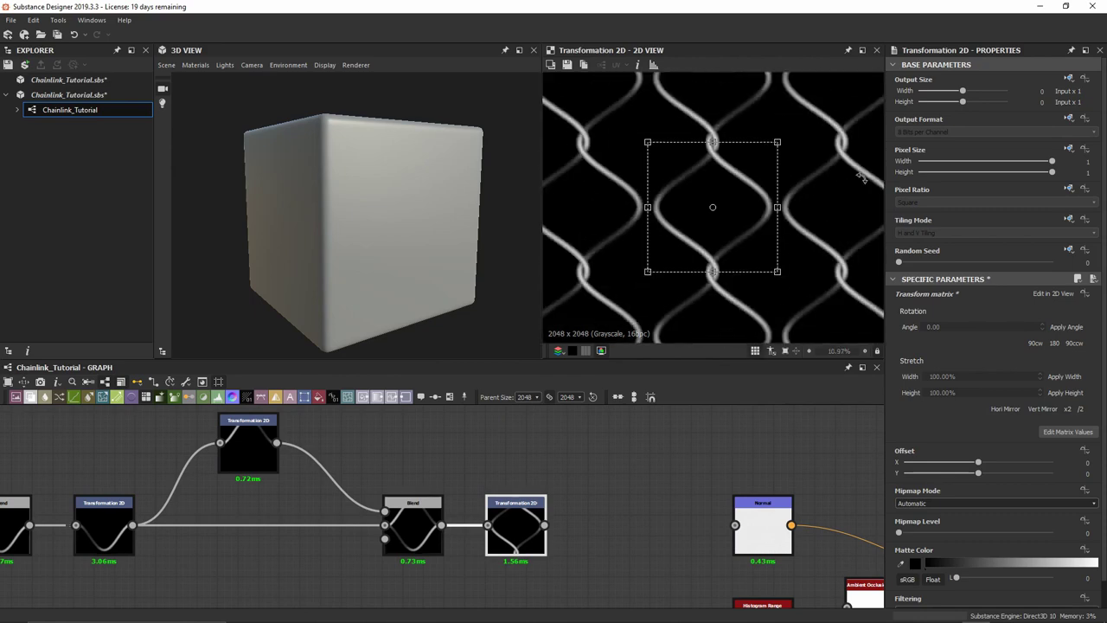
{"action": "scroll", "coordinate": [862, 177], "scroll_direction": "down", "scroll_amount": 3}
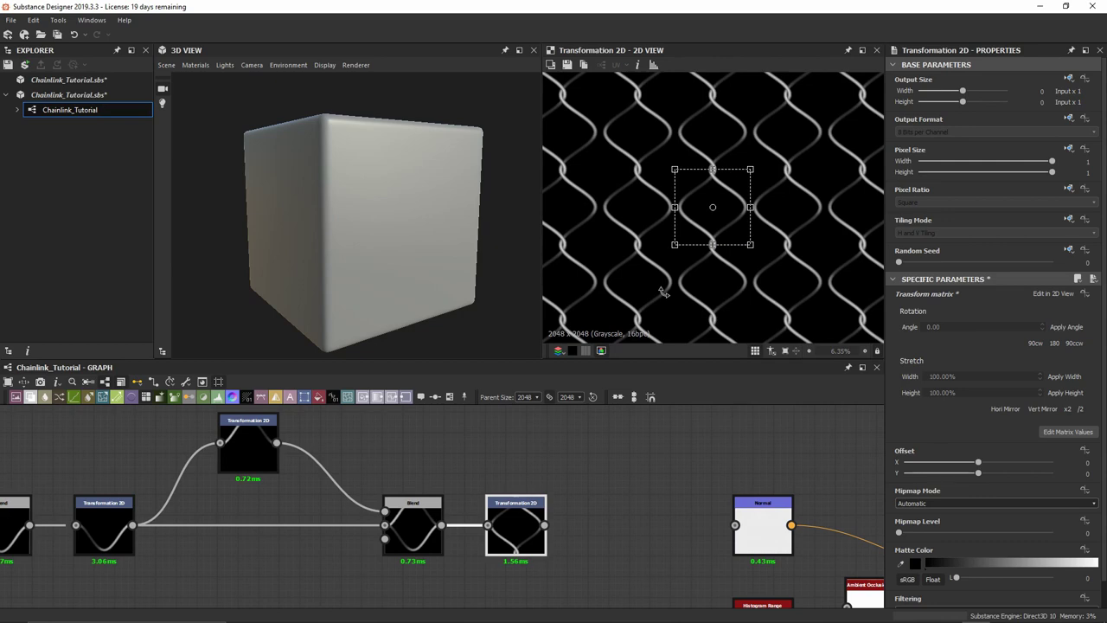
{"action": "scroll", "coordinate": [732, 242], "scroll_direction": "up", "scroll_amount": 4}
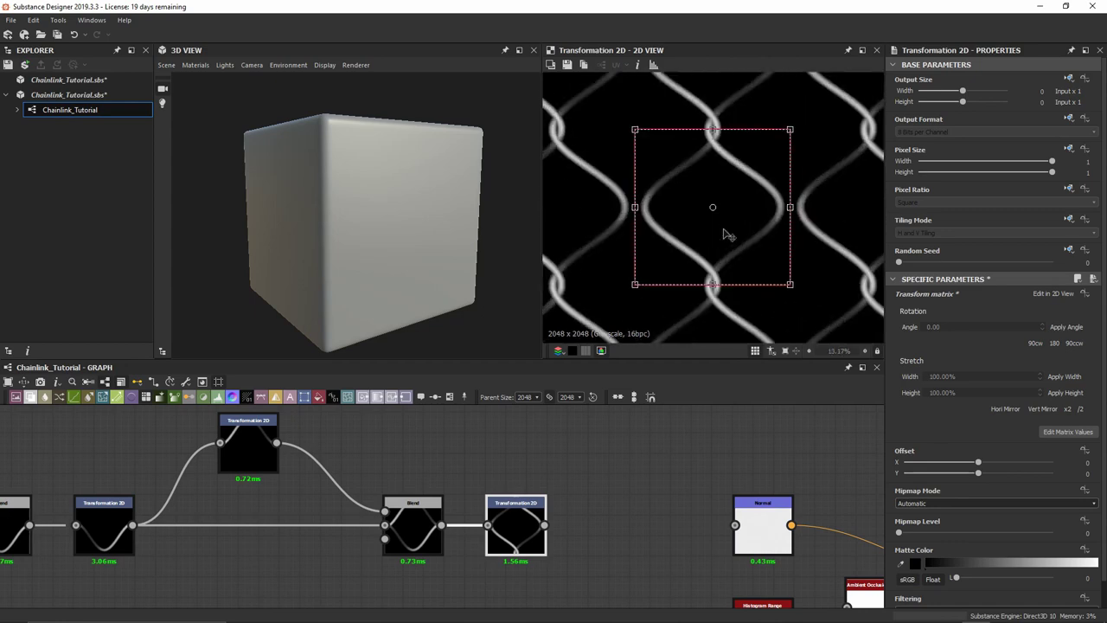
{"action": "key", "text": "t"}
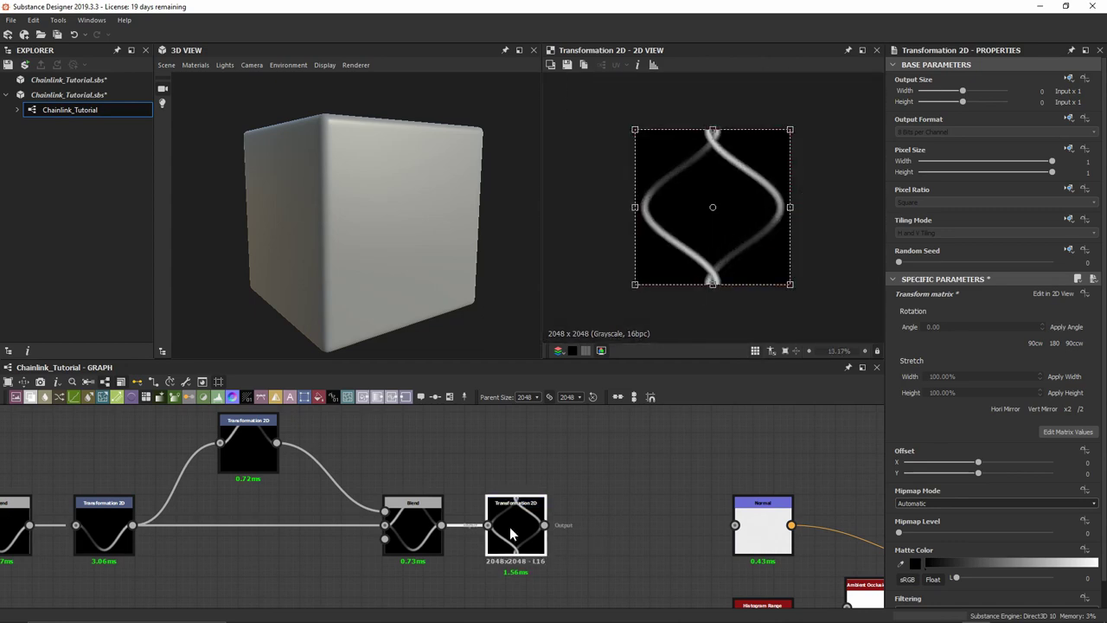
{"action": "key", "text": "space"}
{"action": "type", "text": "tile ge"}
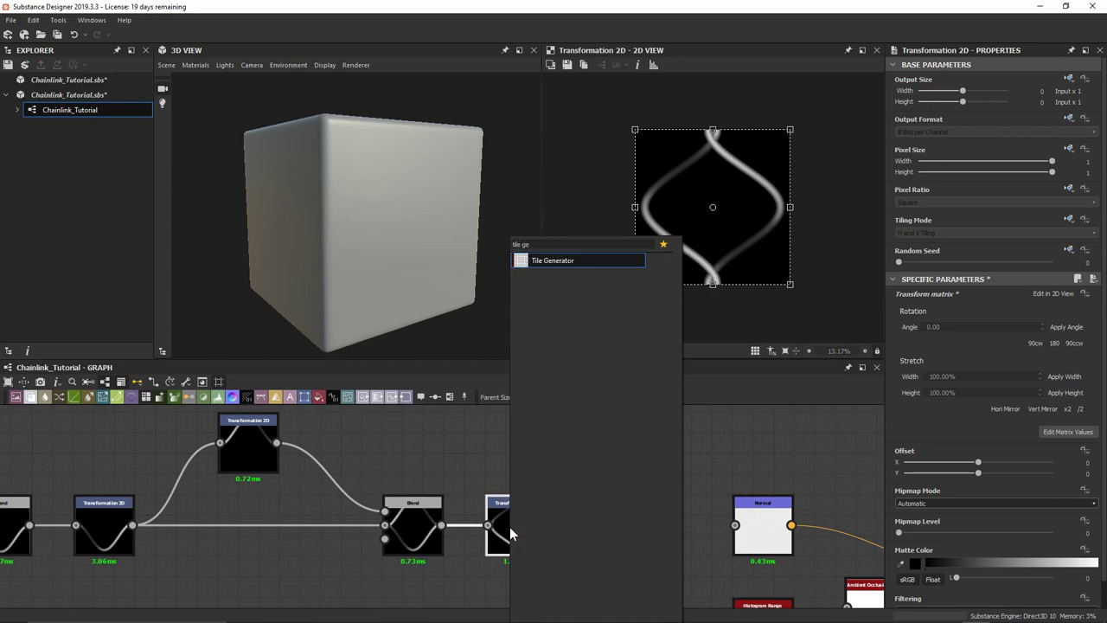
Add a Tile Generator fed by the rotated Transformation 2D, with Pattern set to Image Input.
{"action": "key", "text": "Return"}
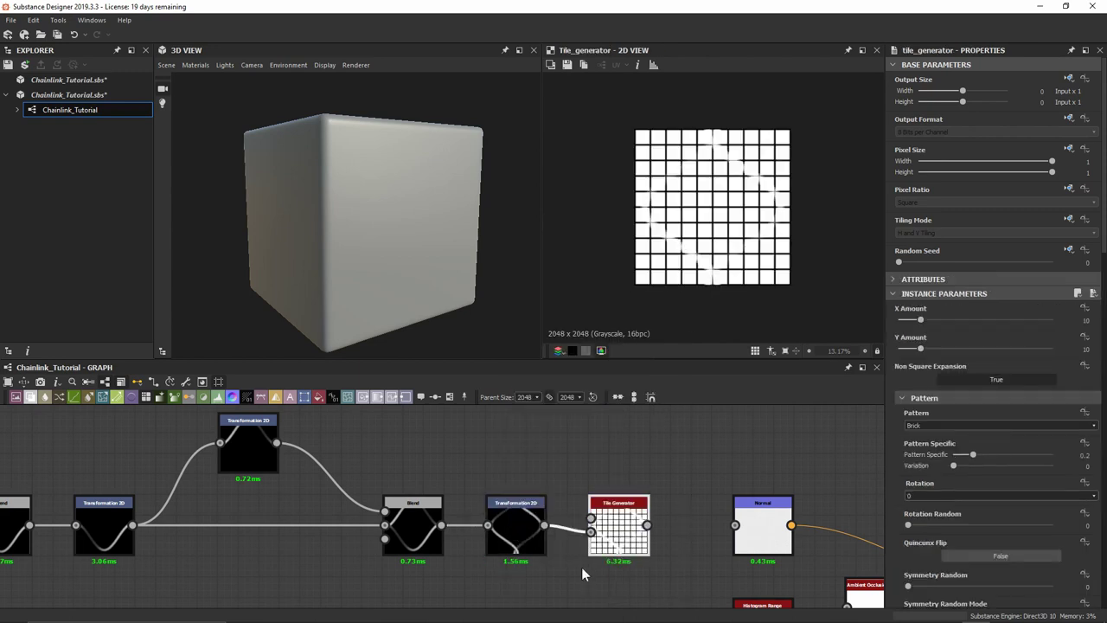
{"action": "scroll", "coordinate": [581, 567], "scroll_direction": "up", "scroll_amount": 3}
{"action": "left_click_drag", "start_coordinate": [595, 506], "coordinate": [514, 494]}
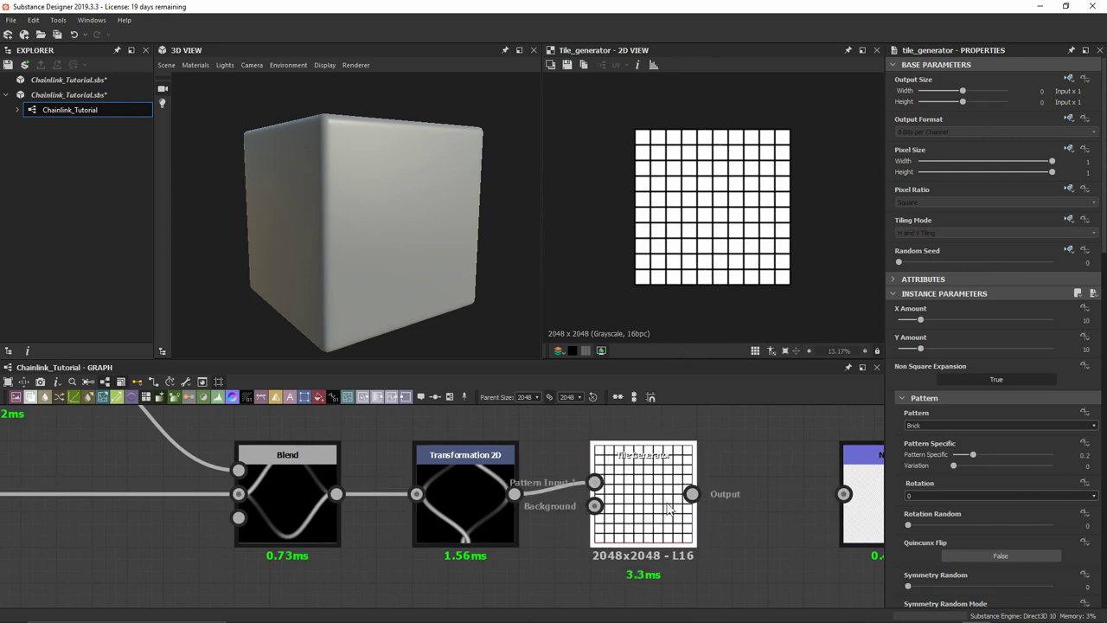
{"action": "left_click", "coordinate": [979, 423]}
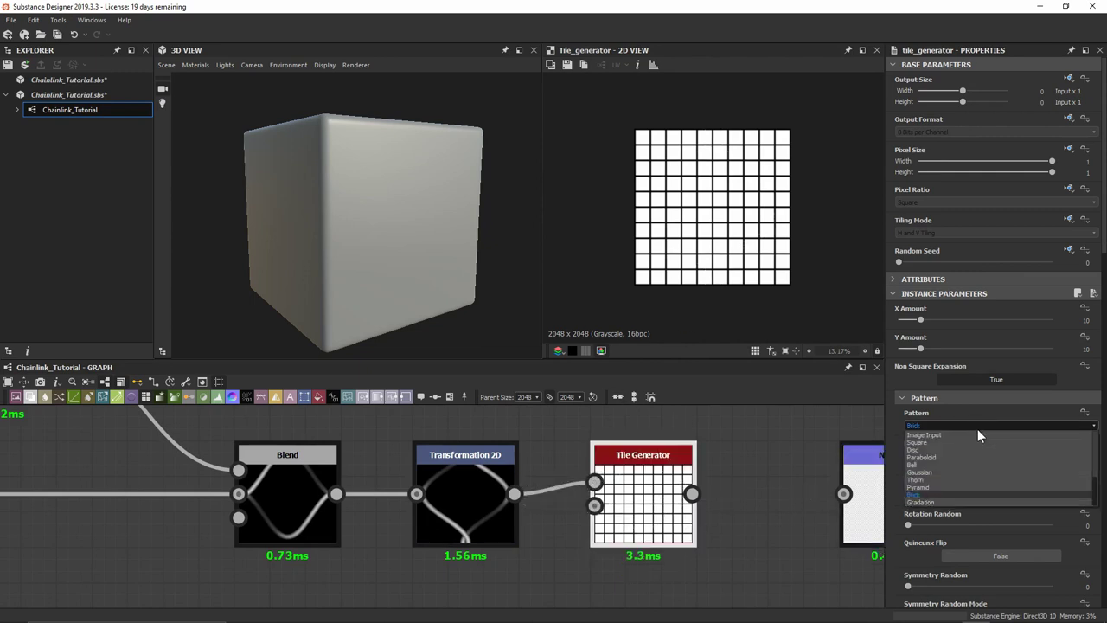
{"action": "left_click", "coordinate": [977, 432]}
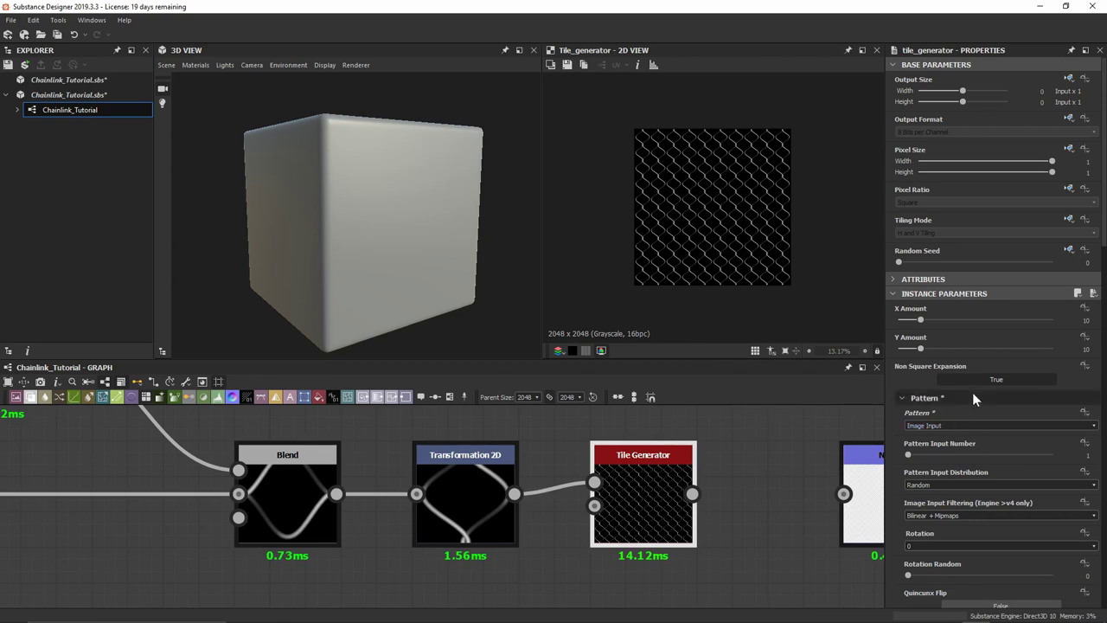
Set the Tile Generator's X Amount and Y Amount to 3.
{"action": "left_click", "coordinate": [920, 321]}
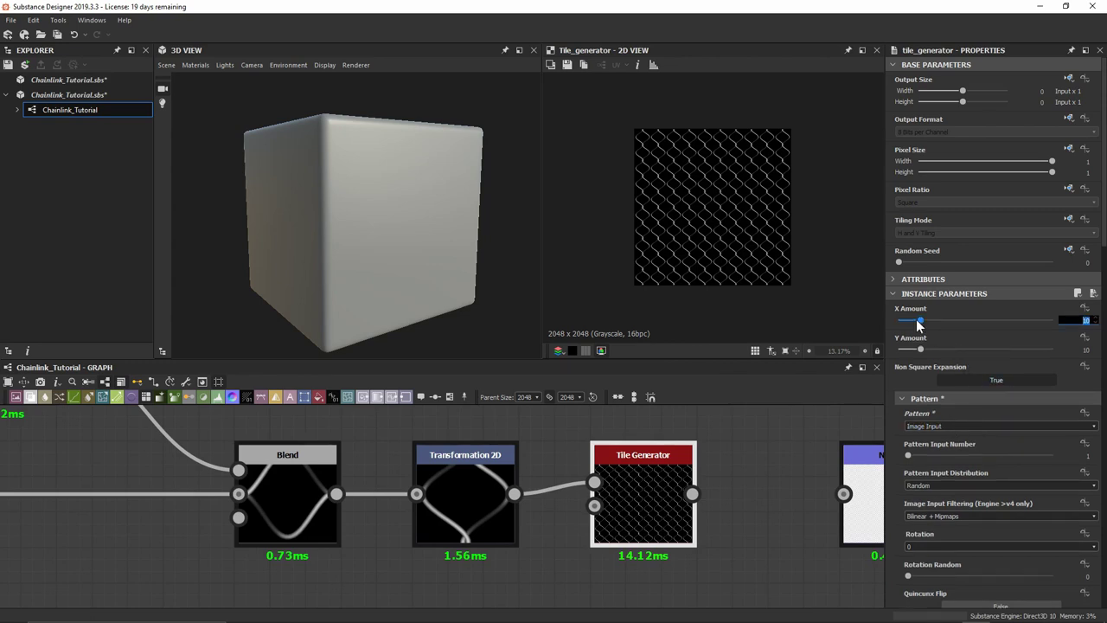
{"action": "type", "text": "3"}
{"action": "key", "text": "Tab"}
{"action": "type", "text": "3"}
{"action": "key", "text": "Return"}
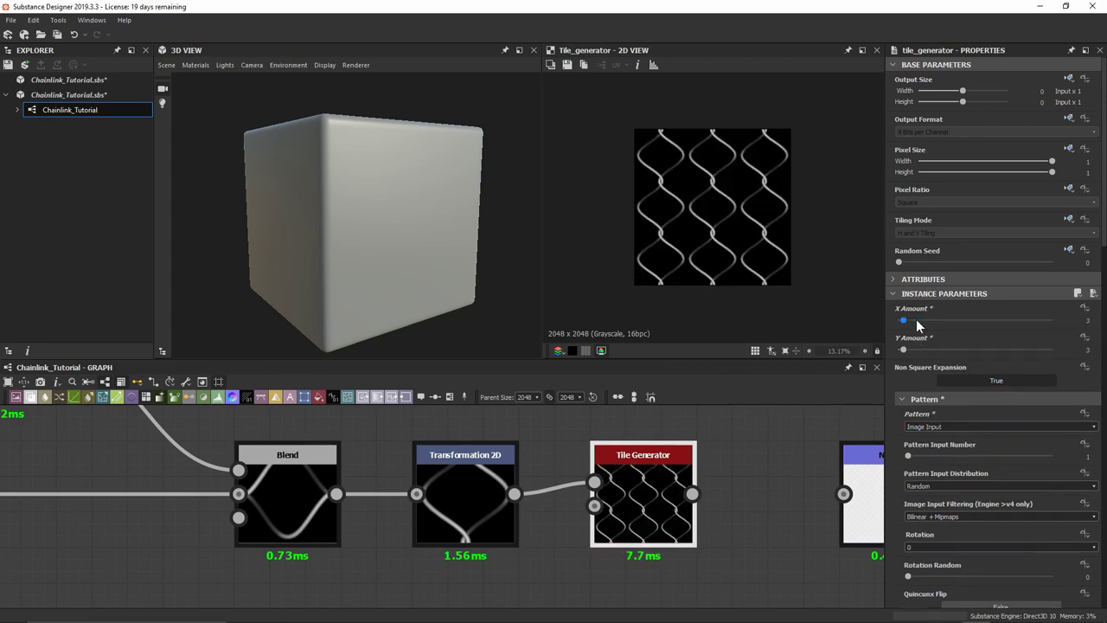
{"action": "scroll", "coordinate": [729, 228], "scroll_direction": "up", "scroll_amount": 10}
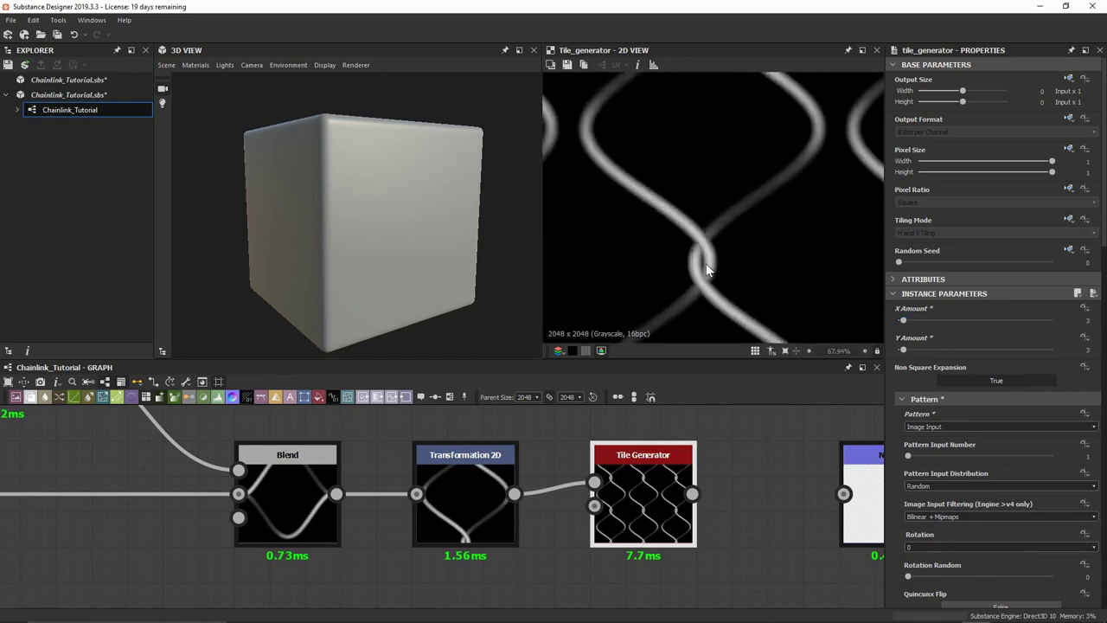
{"action": "scroll", "coordinate": [703, 270], "scroll_direction": "up", "scroll_amount": 3}
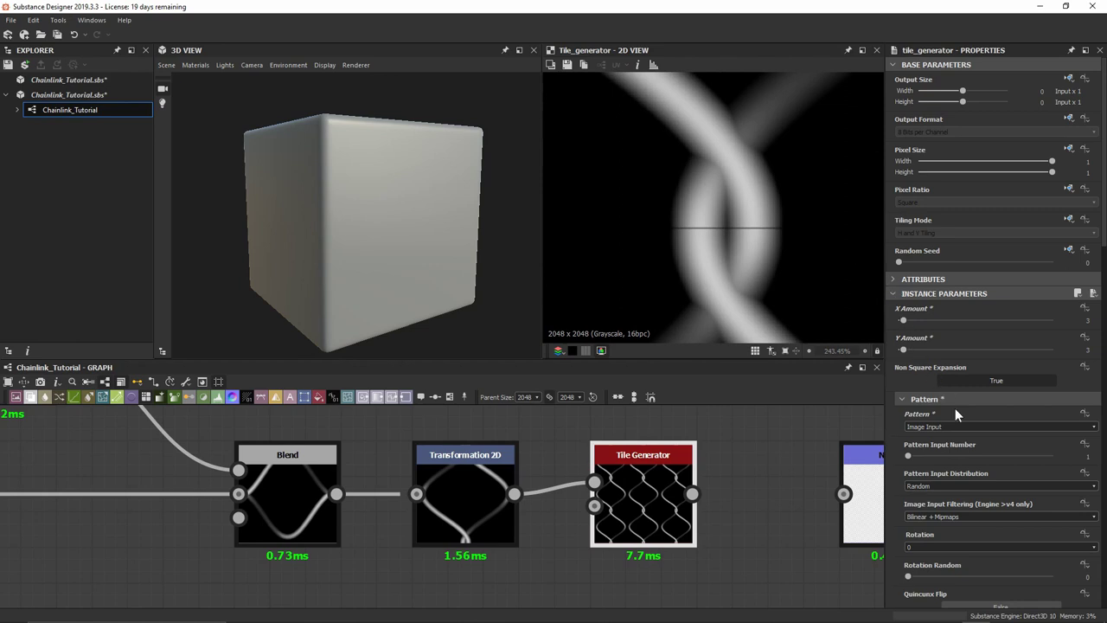
{"action": "scroll", "coordinate": [955, 409], "scroll_direction": "down", "scroll_amount": 3}
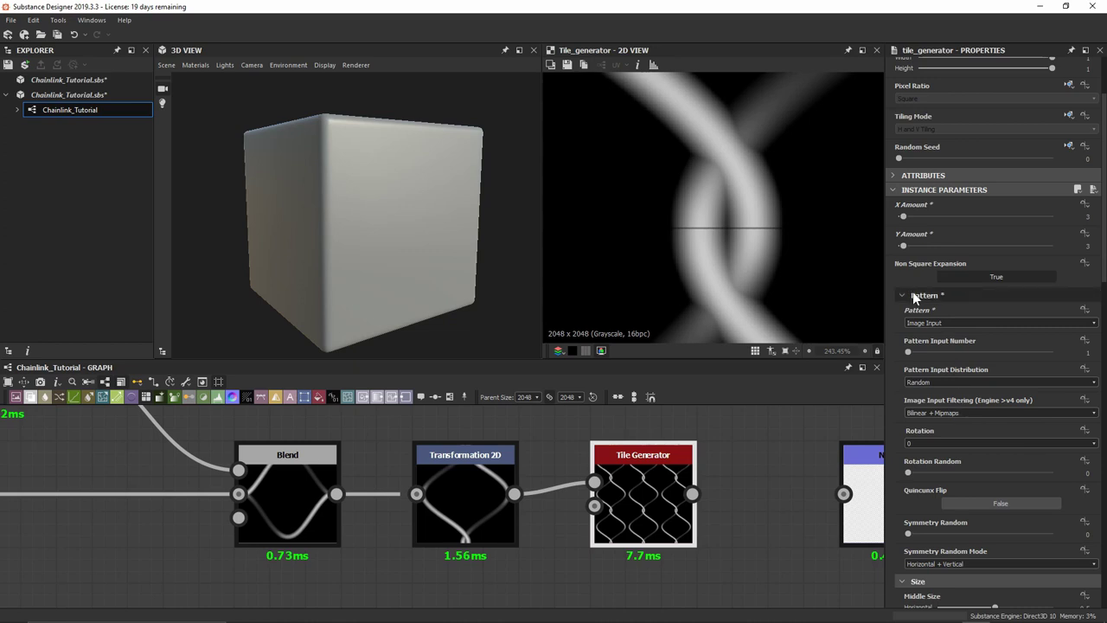
Switch the Tile Generator's Image Input Filtering to Bilinear.
{"action": "left_click", "coordinate": [967, 414]}
{"action": "left_click", "coordinate": [976, 431]}
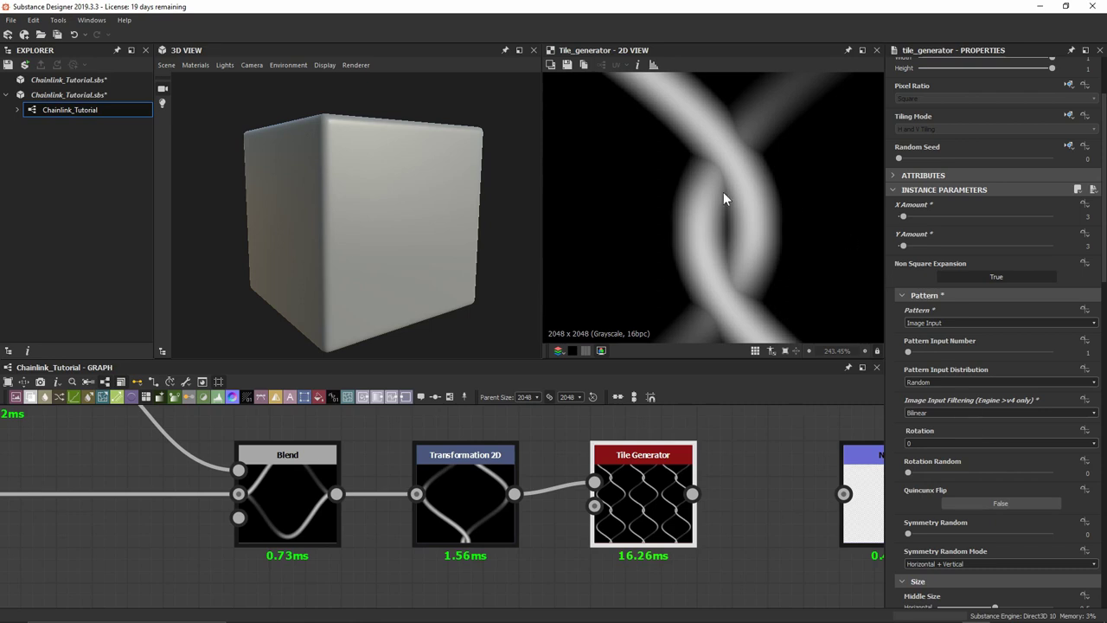
{"action": "key", "text": "f"}
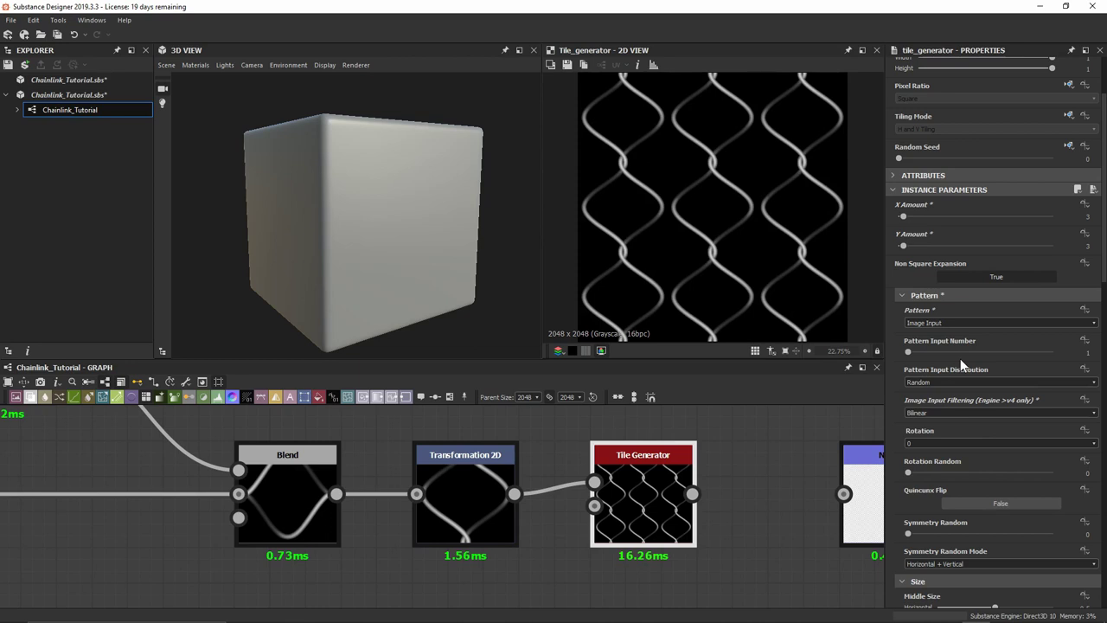
{"action": "scroll", "coordinate": [979, 351], "scroll_direction": "down", "scroll_amount": 8}
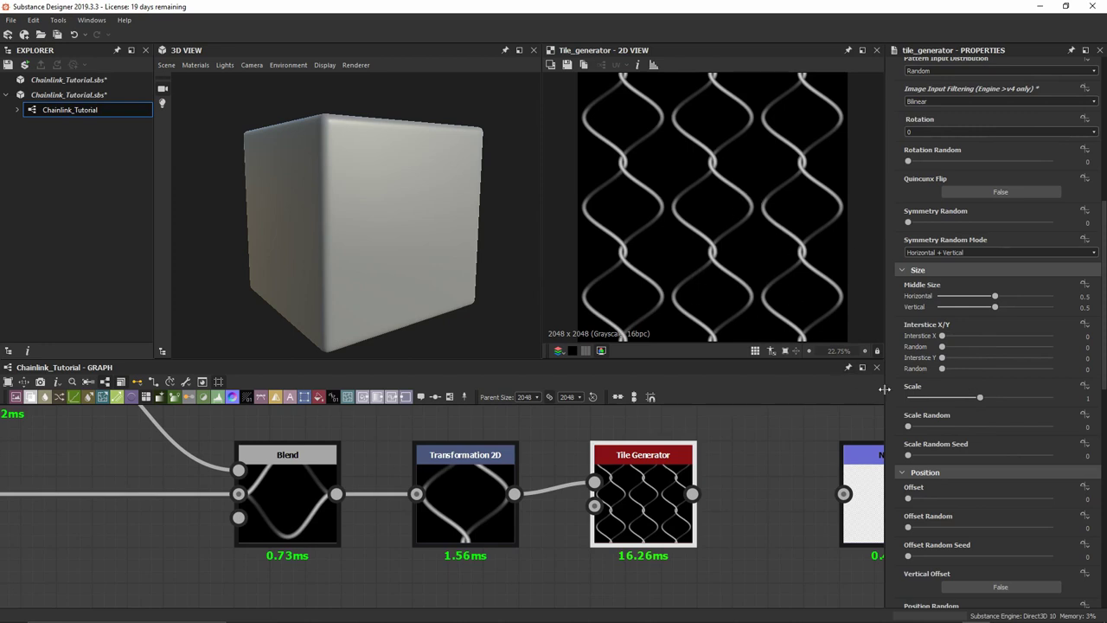
Set the Tile Generator's Scale to 1.2 and inspect the joined wire crossings.
{"action": "double_click", "coordinate": [977, 398]}
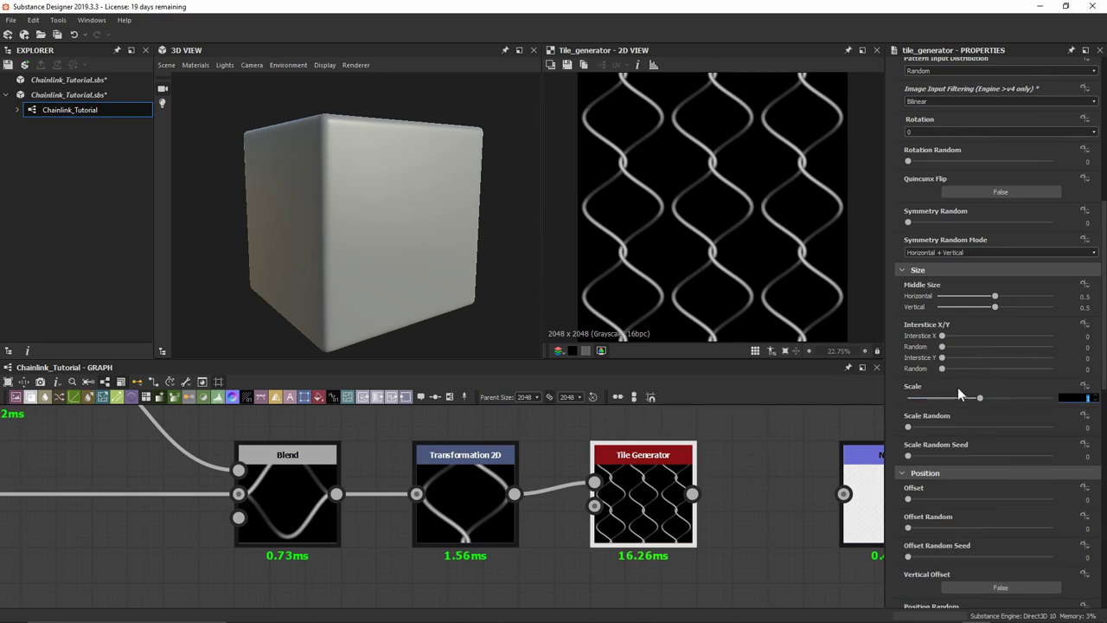
{"action": "type", "text": "1.2"}
{"action": "key", "text": "Return"}
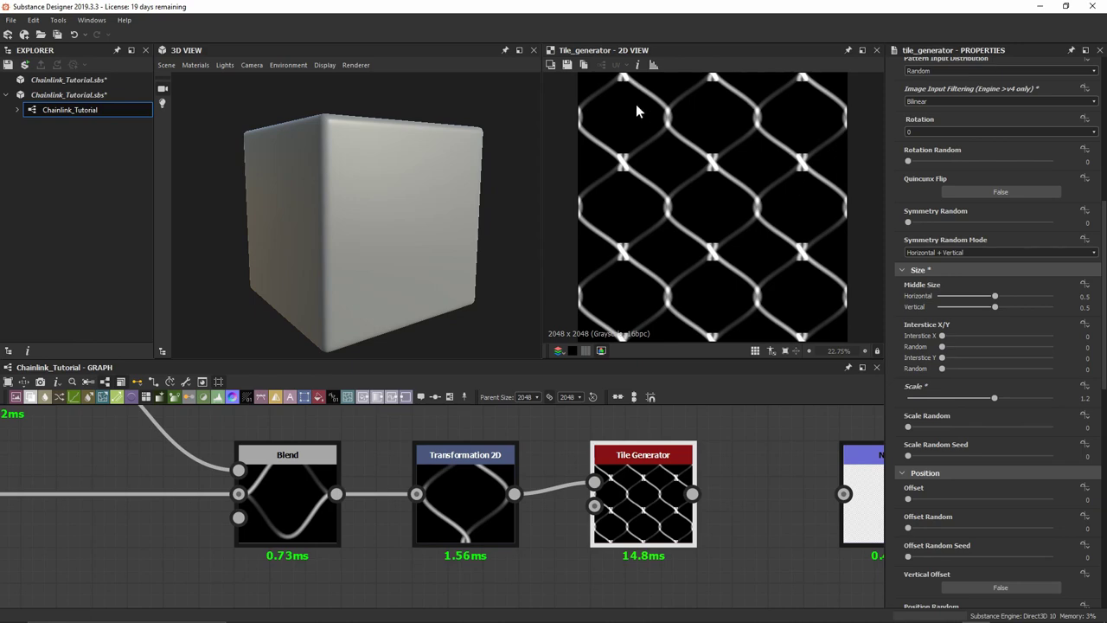
{"action": "scroll", "coordinate": [736, 302], "scroll_direction": "up", "scroll_amount": 2}
{"action": "scroll", "coordinate": [668, 225], "scroll_direction": "up", "scroll_amount": 5}
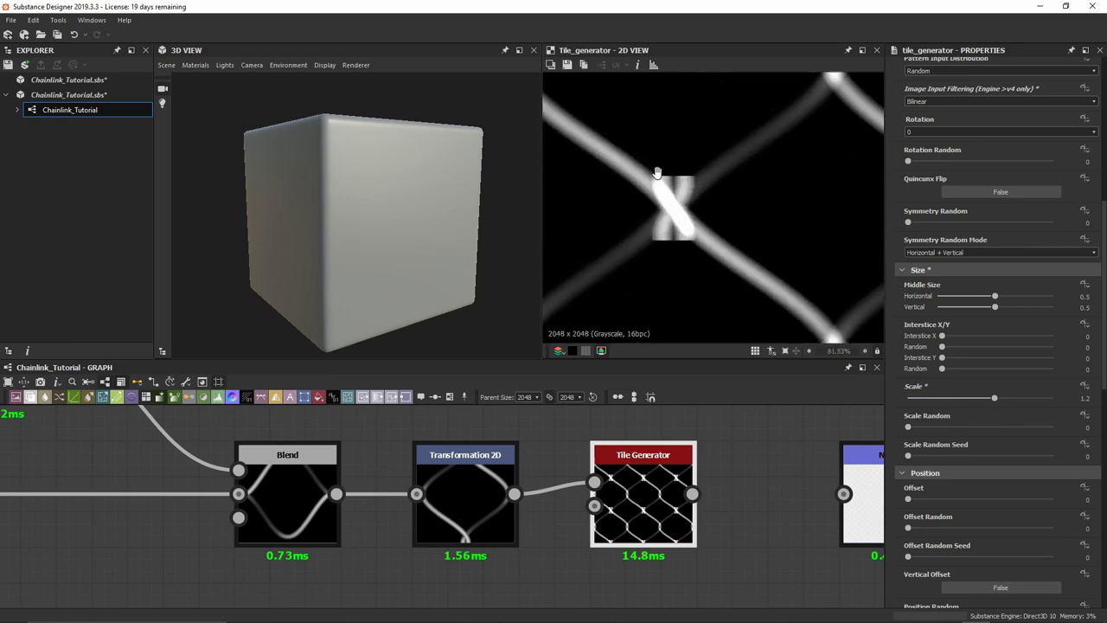
{"action": "middle_click_drag", "start_coordinate": [818, 106], "coordinate": [783, 158]}
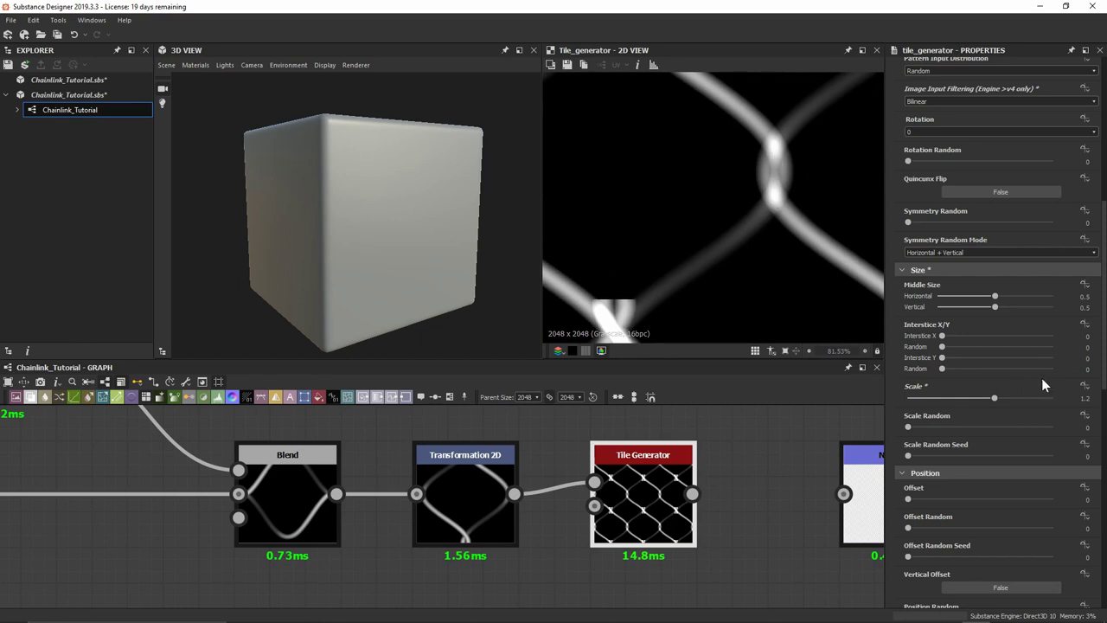
{"action": "scroll", "coordinate": [1041, 377], "scroll_direction": "down", "scroll_amount": 12}
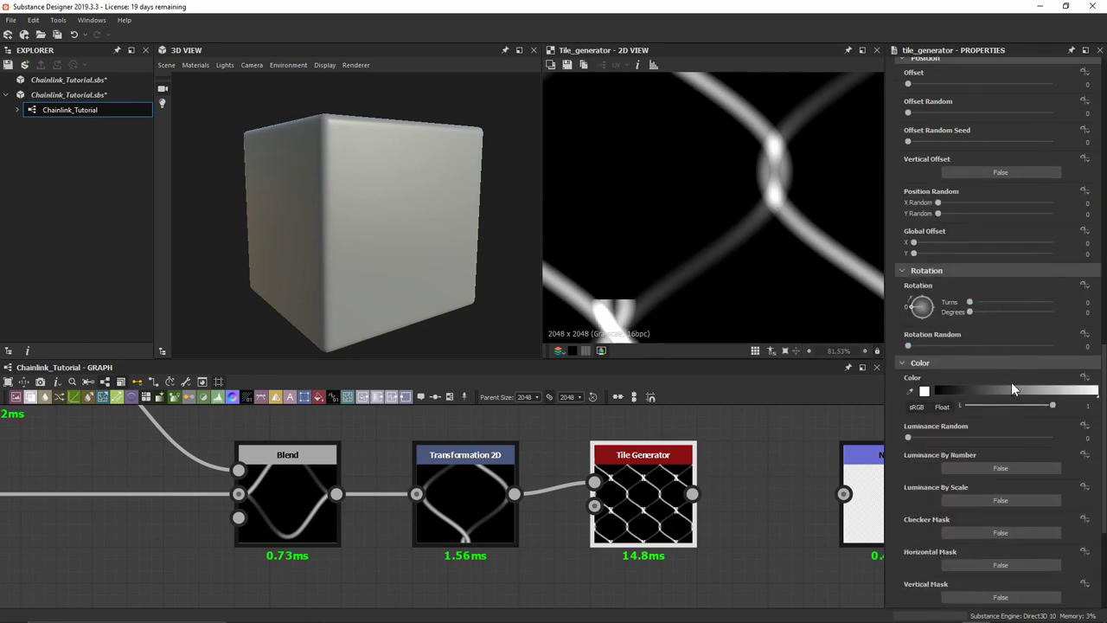
{"action": "scroll", "coordinate": [1011, 385], "scroll_direction": "down", "scroll_amount": 6}
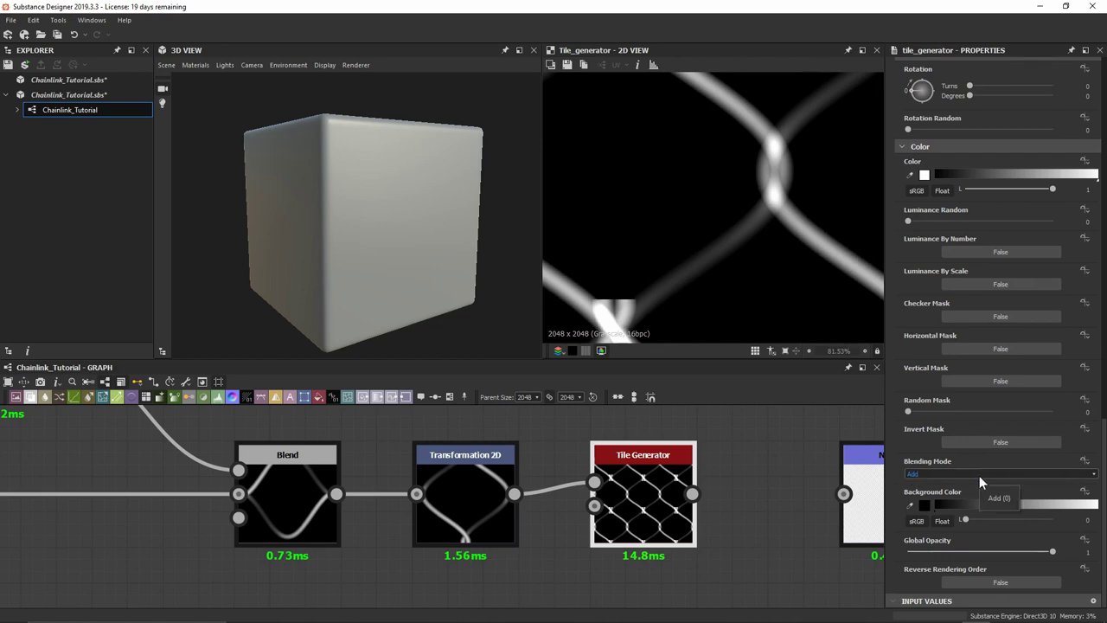
Set the Tile Generator's blending mode to Max and Interstice Y to about 0.16.
{"action": "left_click", "coordinate": [979, 476]}
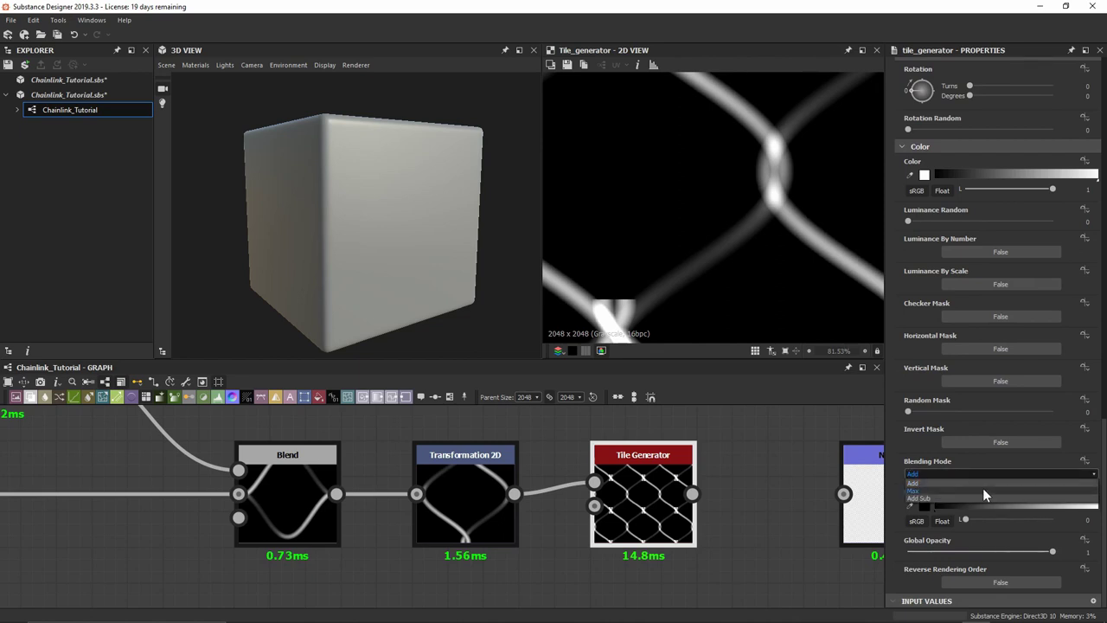
{"action": "left_click", "coordinate": [985, 491]}
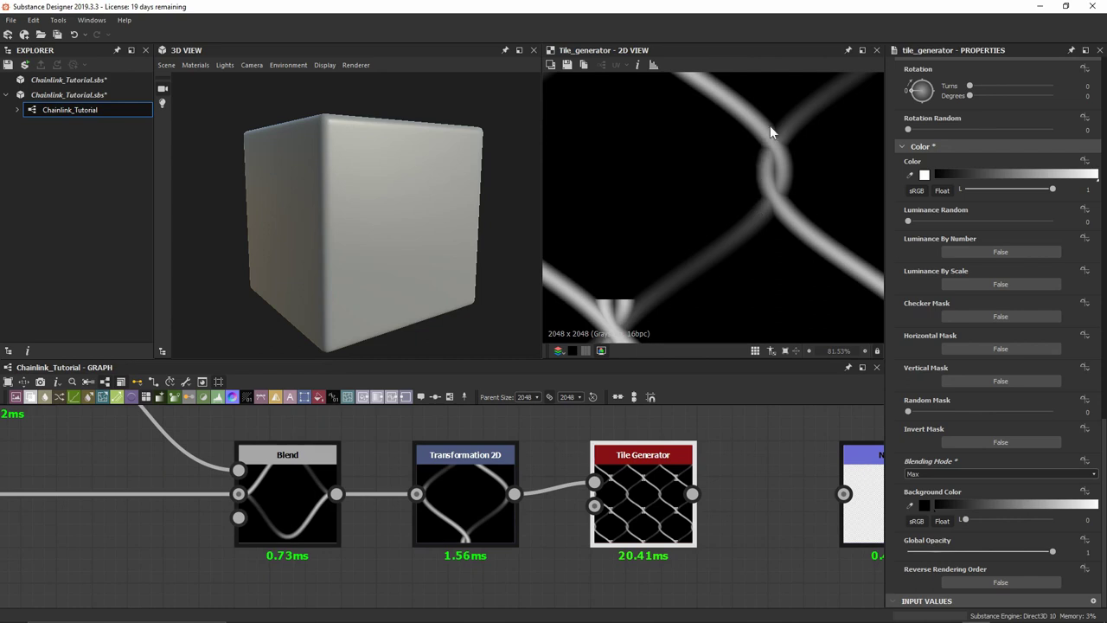
{"action": "scroll", "coordinate": [670, 179], "scroll_direction": "down", "scroll_amount": 3}
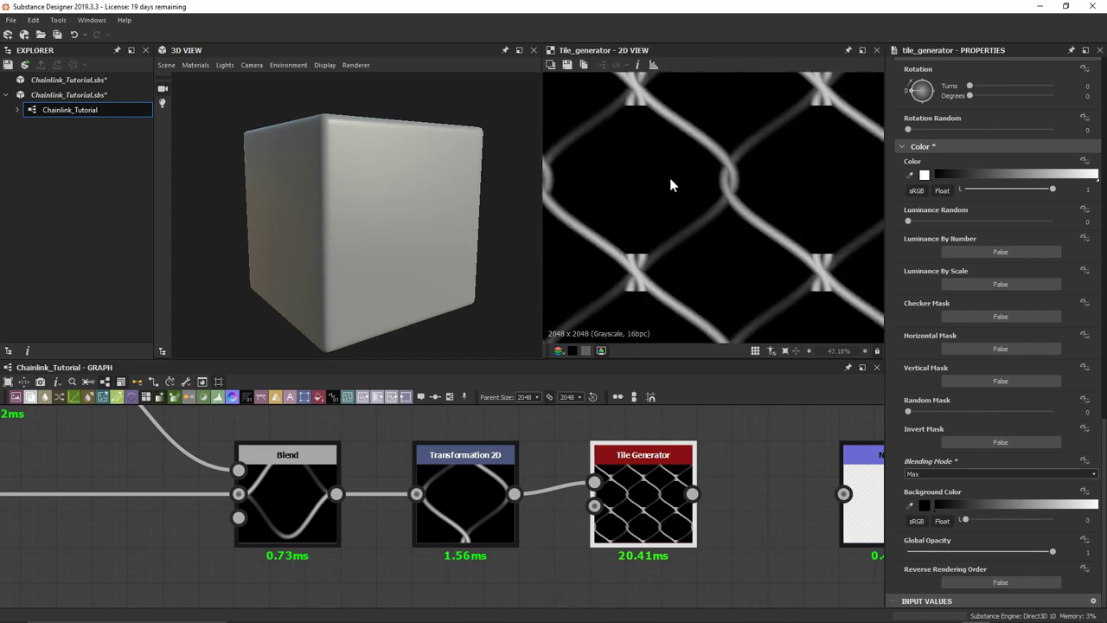
{"action": "scroll", "coordinate": [1003, 294], "scroll_direction": "up", "scroll_amount": 10}
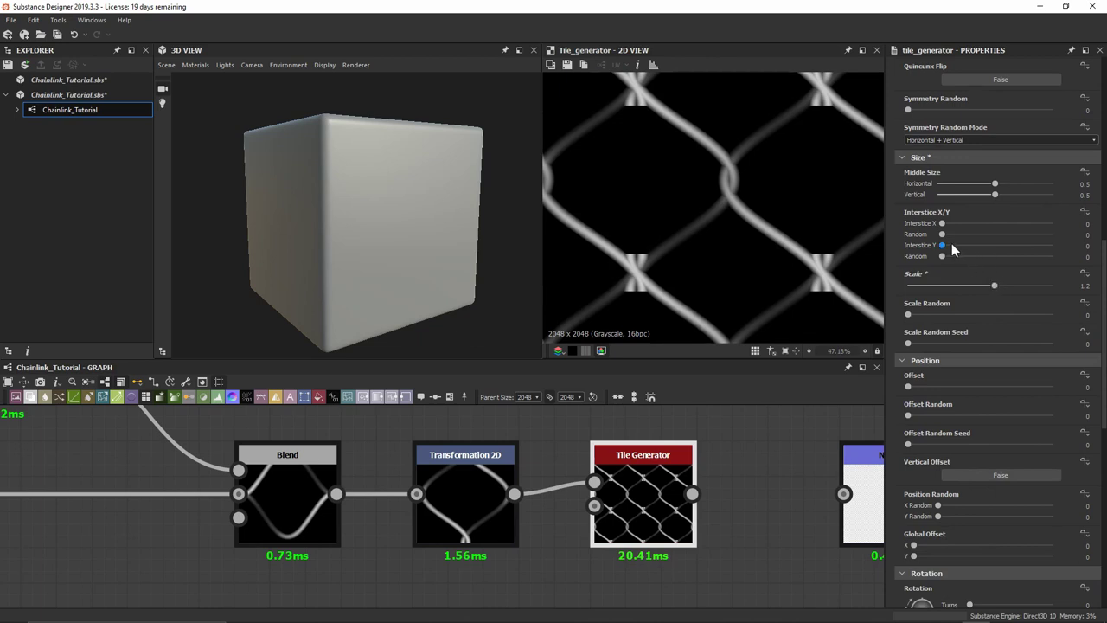
{"action": "scroll", "coordinate": [610, 272], "scroll_direction": "up", "scroll_amount": 5}
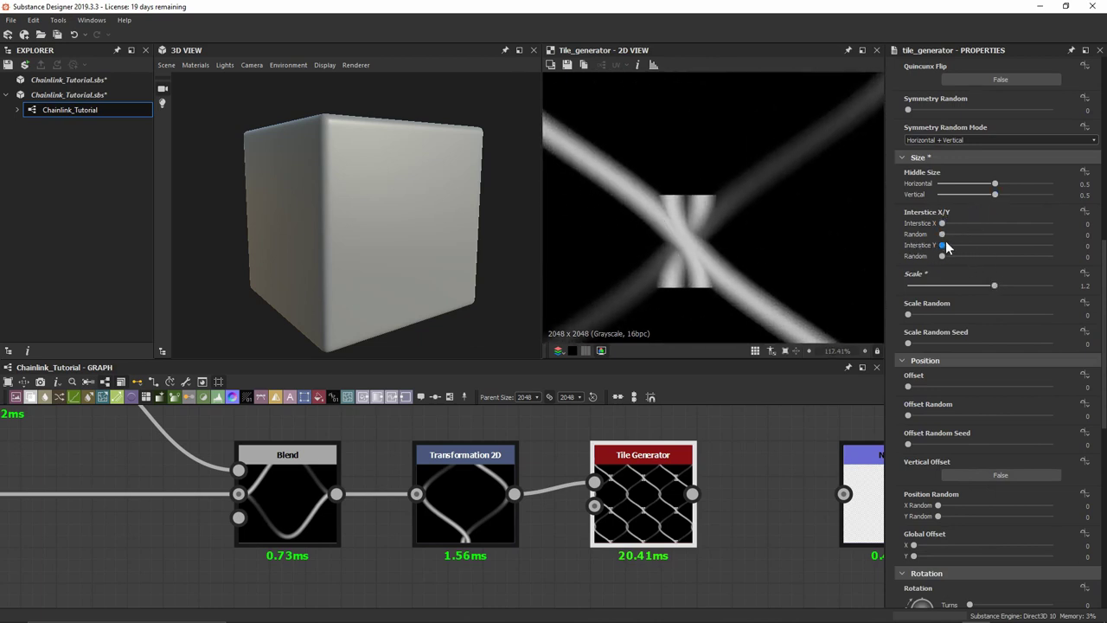
{"action": "left_click_drag", "start_coordinate": [946, 248], "coordinate": [961, 250]}
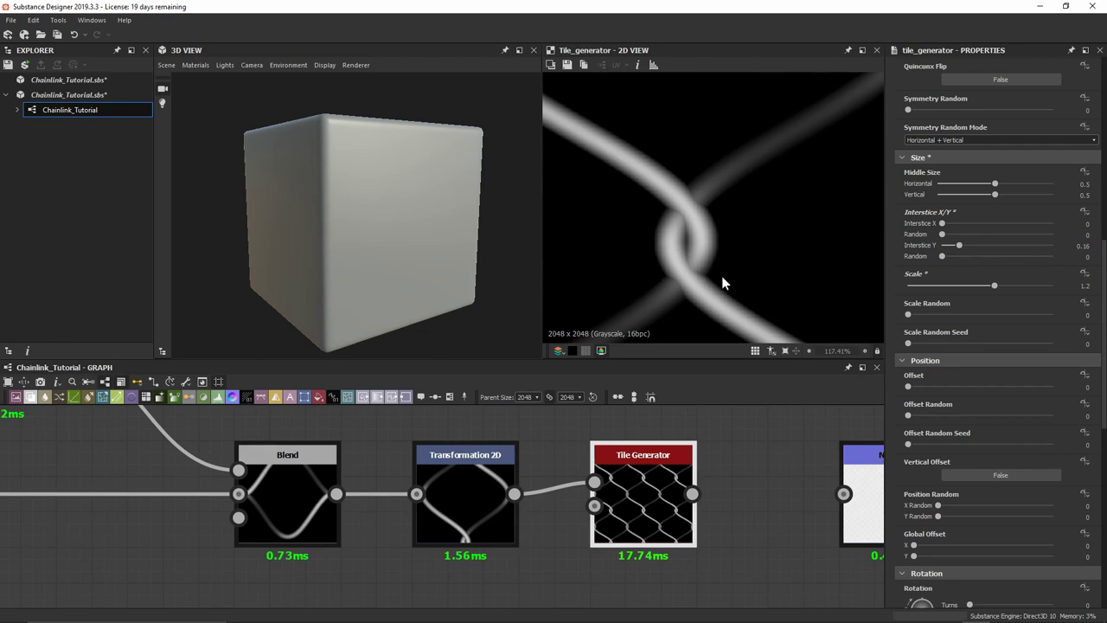
{"action": "scroll", "coordinate": [679, 214], "scroll_direction": "down", "scroll_amount": 6}
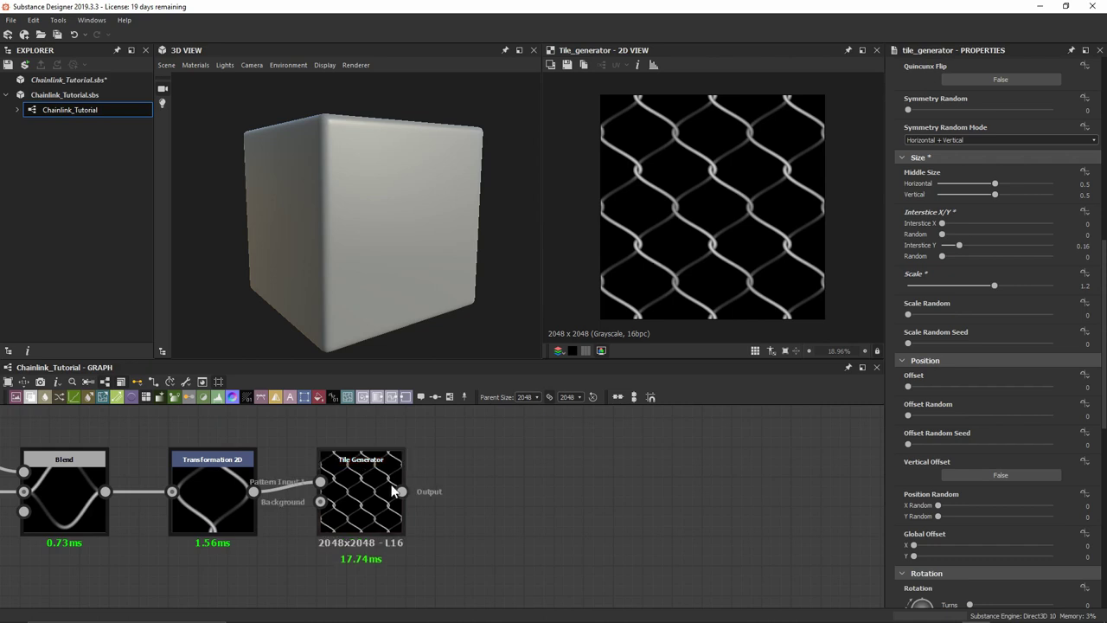
Add a Transformation 2D node after the Tile Generator and apply a 150% stretch height.
{"action": "key", "text": "space"}
{"action": "type", "text": "transform"}
{"action": "key", "text": "Return"}
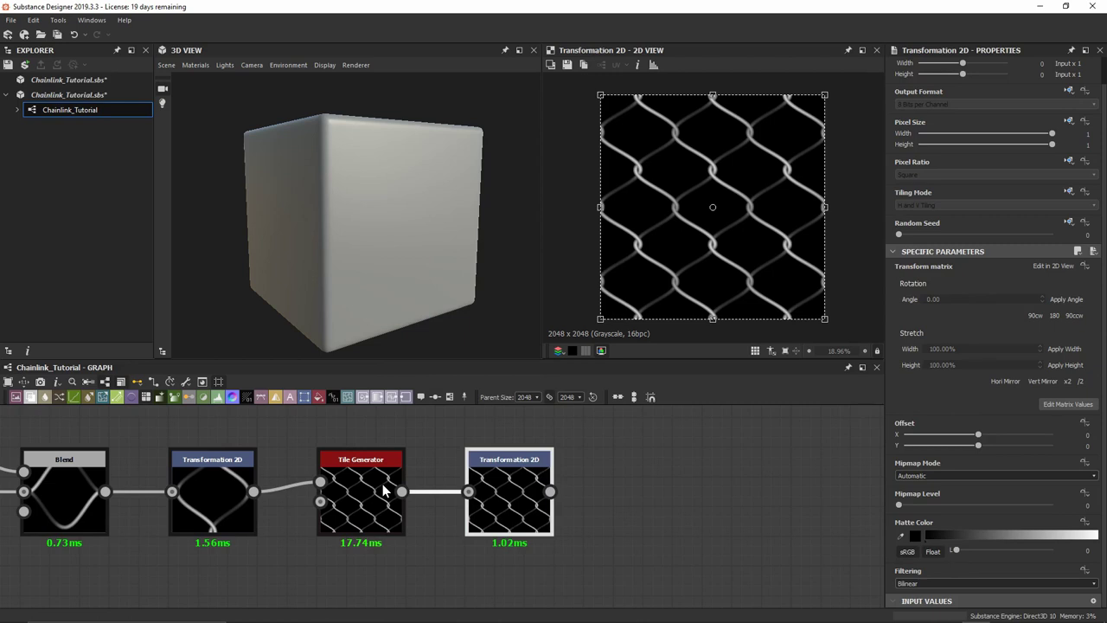
{"action": "double_click", "coordinate": [935, 369]}
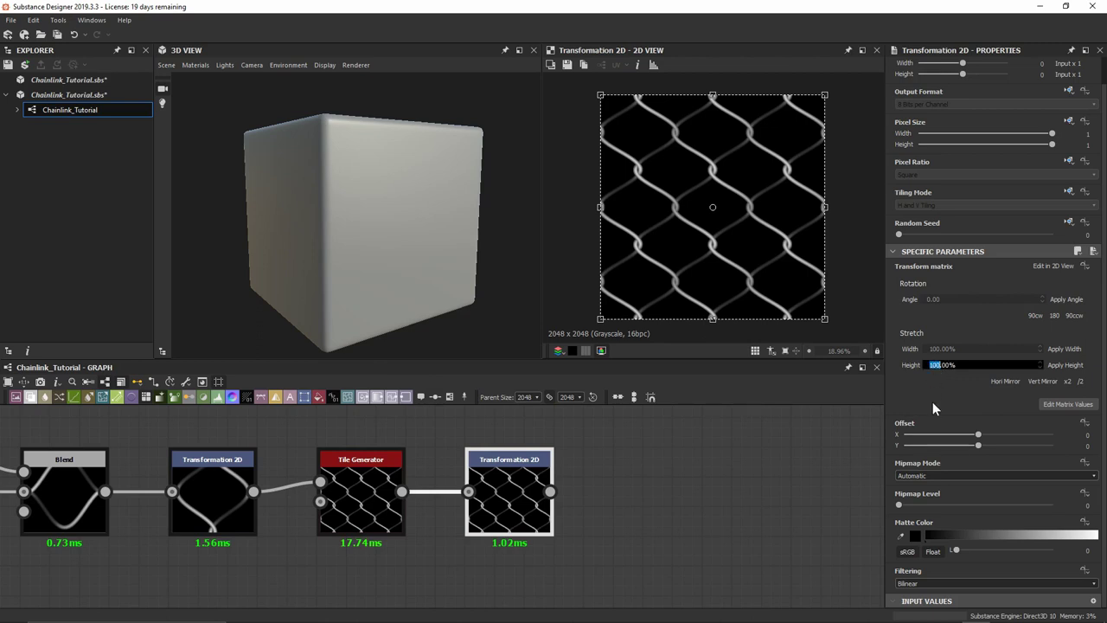
{"action": "type", "text": "150"}
{"action": "left_click", "coordinate": [1056, 365]}
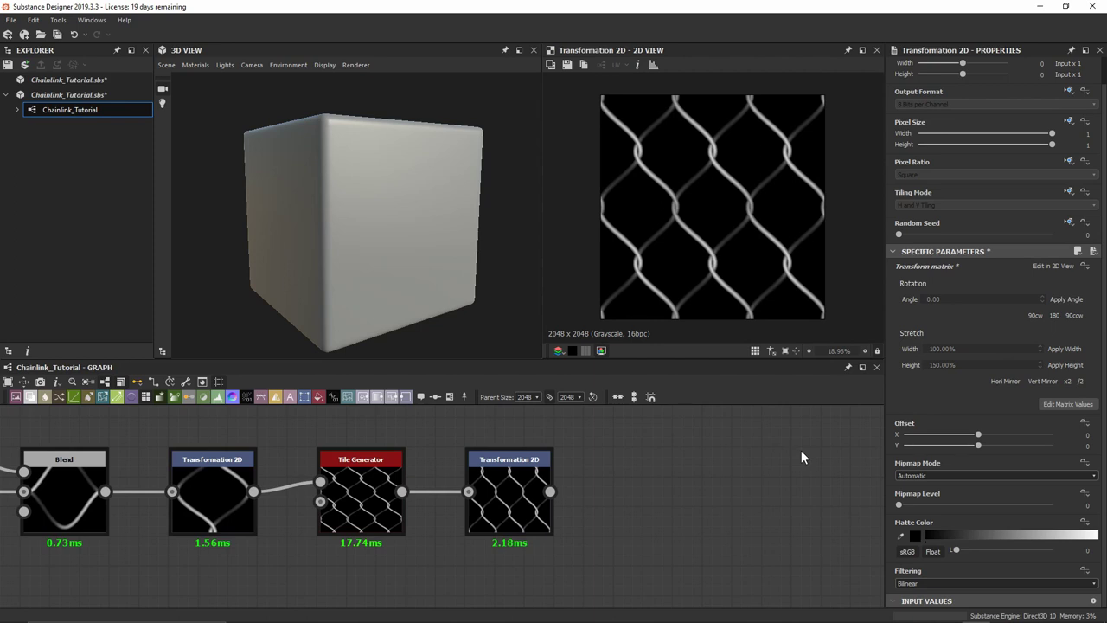
Tile the 2D view, undo the stretch, and try a 115% stretch height instead.
{"action": "key", "text": "t"}
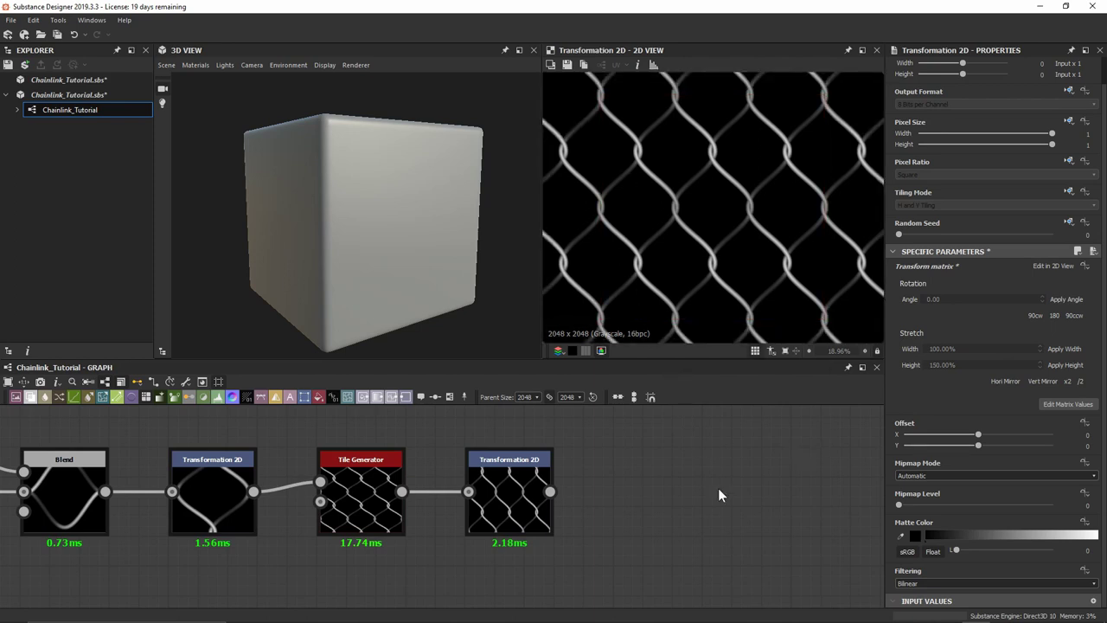
{"action": "key", "text": "ctrl+z"}
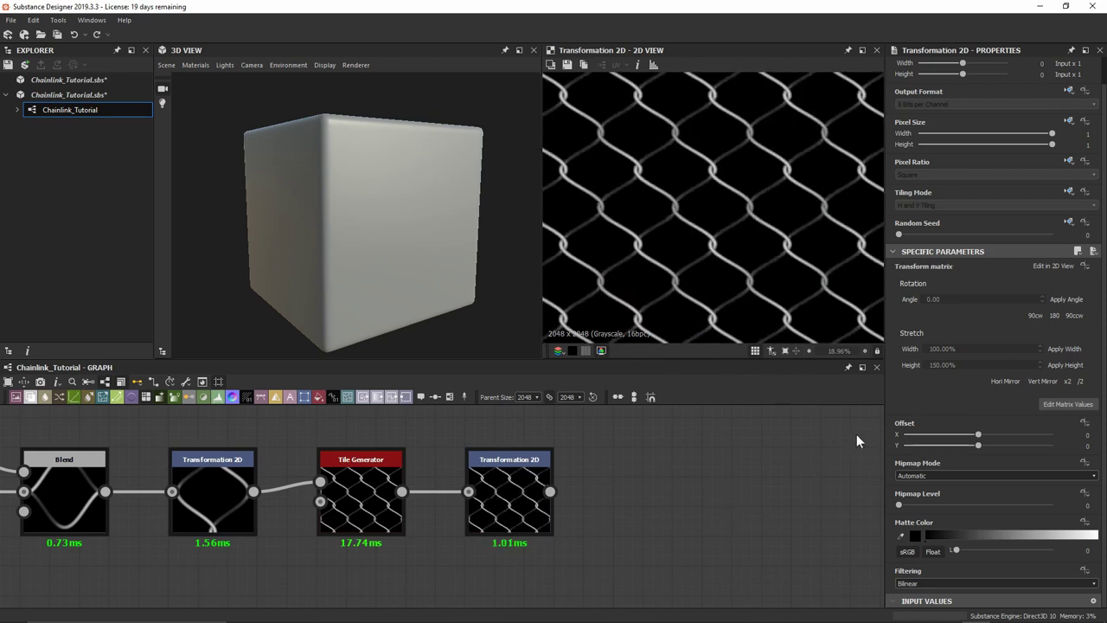
{"action": "double_click", "coordinate": [942, 365]}
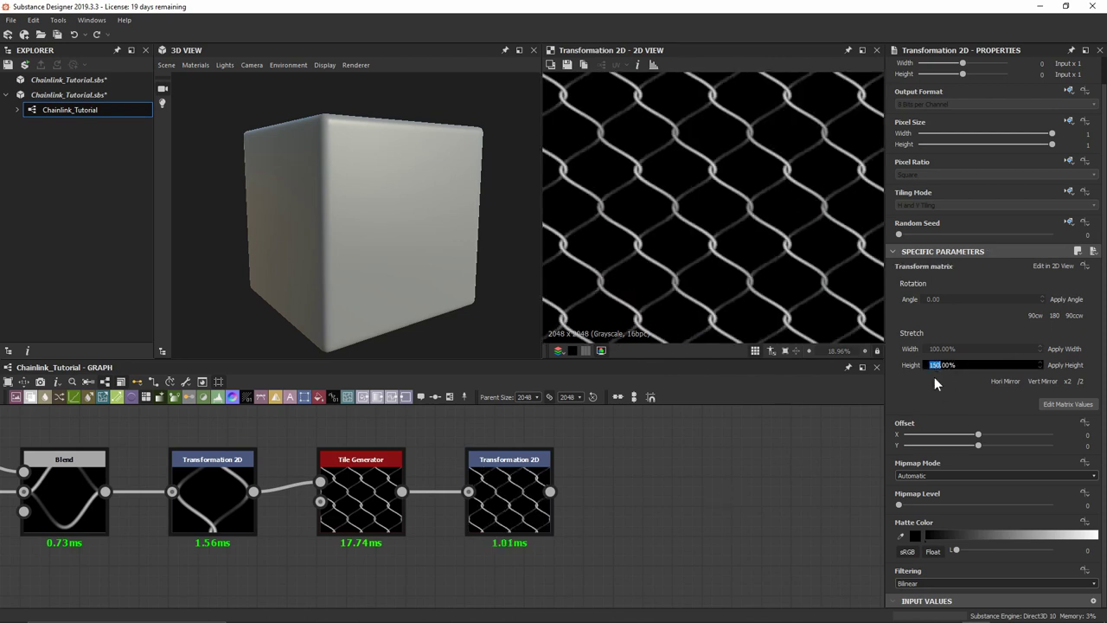
{"action": "type", "text": "115"}
{"action": "key", "text": "Return"}
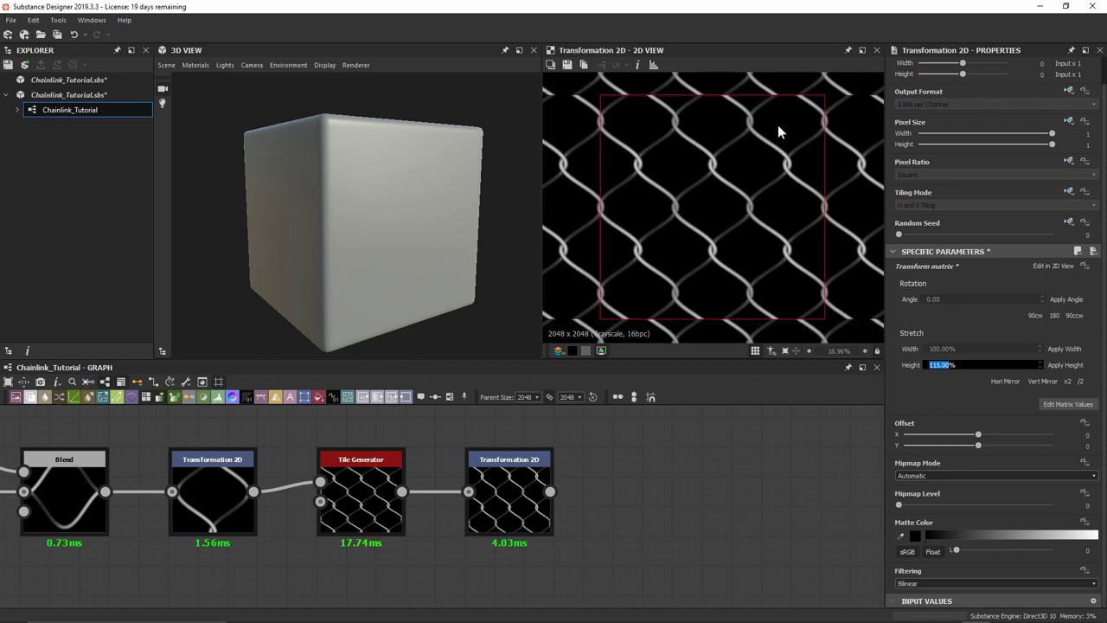
{"action": "key", "text": "Return"}
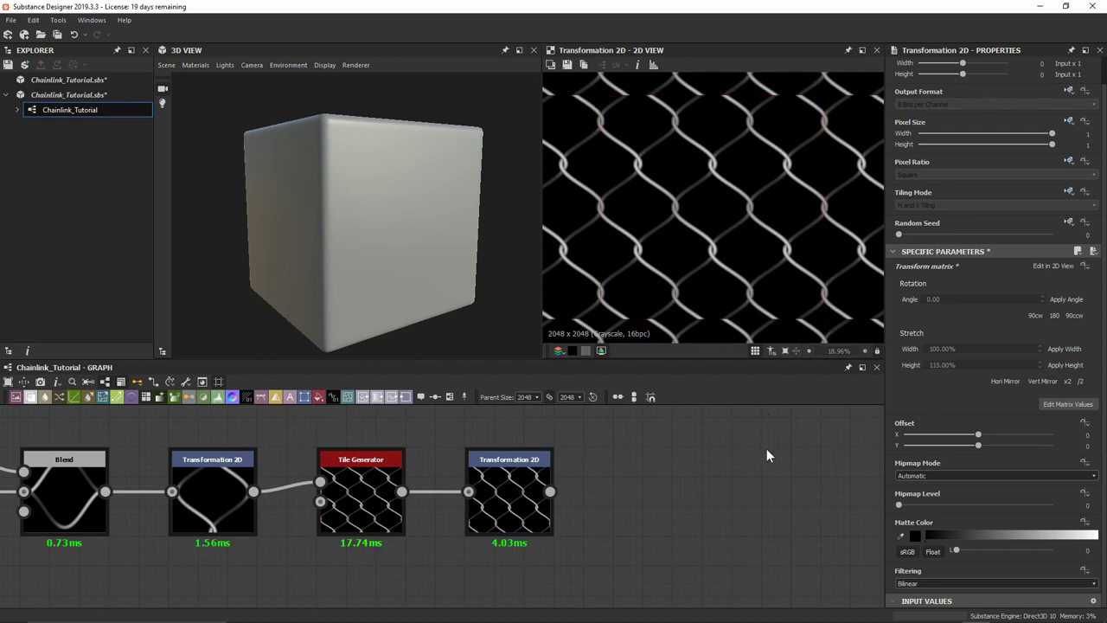
Set the stretch height back to 150%.
{"action": "double_click", "coordinate": [938, 365]}
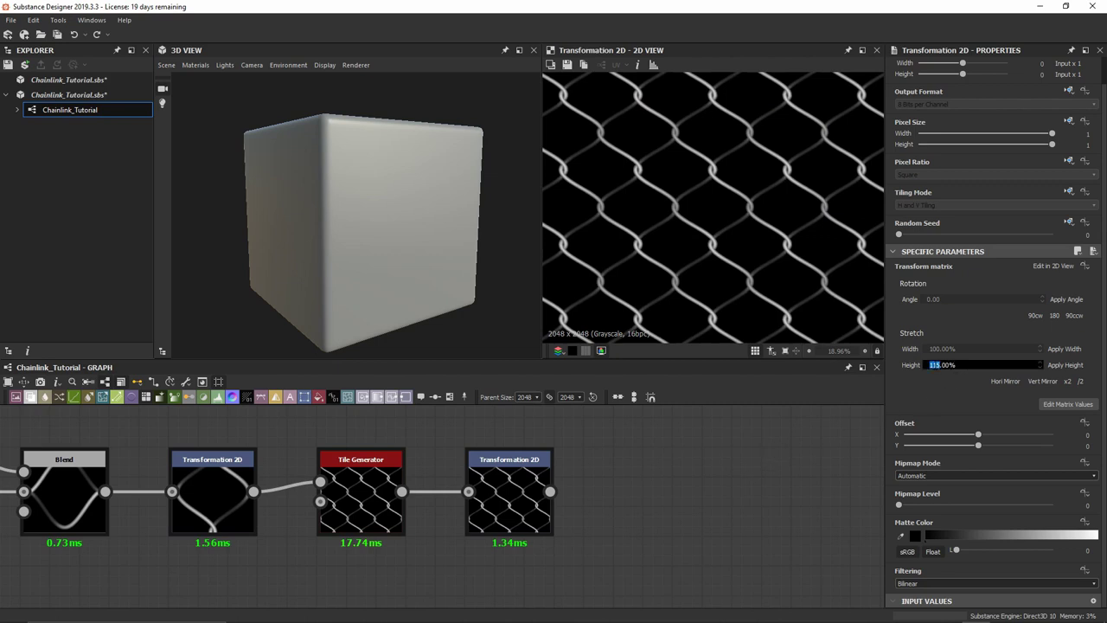
{"action": "type", "text": "150"}
{"action": "key", "text": "Return"}
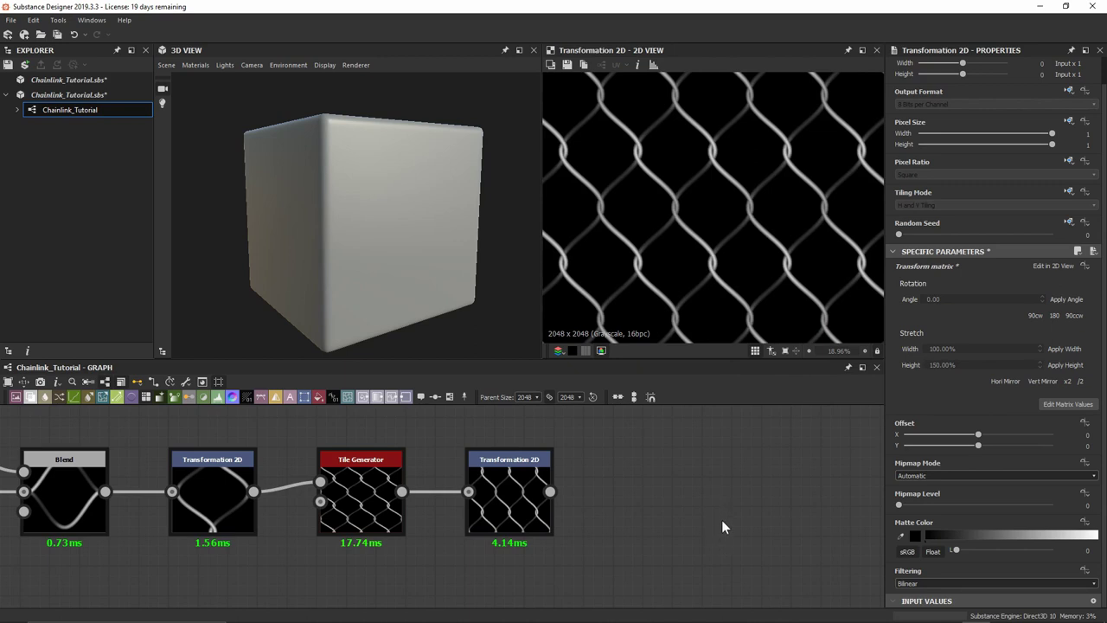
{"action": "scroll", "coordinate": [640, 130], "scroll_direction": "up", "scroll_amount": 3}
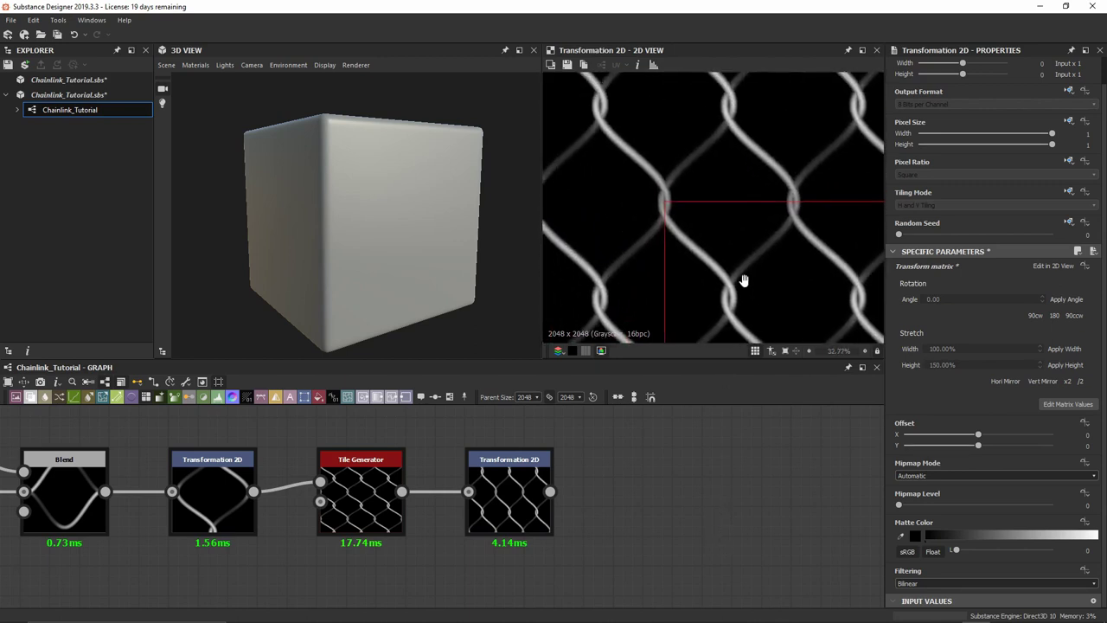
{"action": "scroll", "coordinate": [696, 197], "scroll_direction": "up", "scroll_amount": 7}
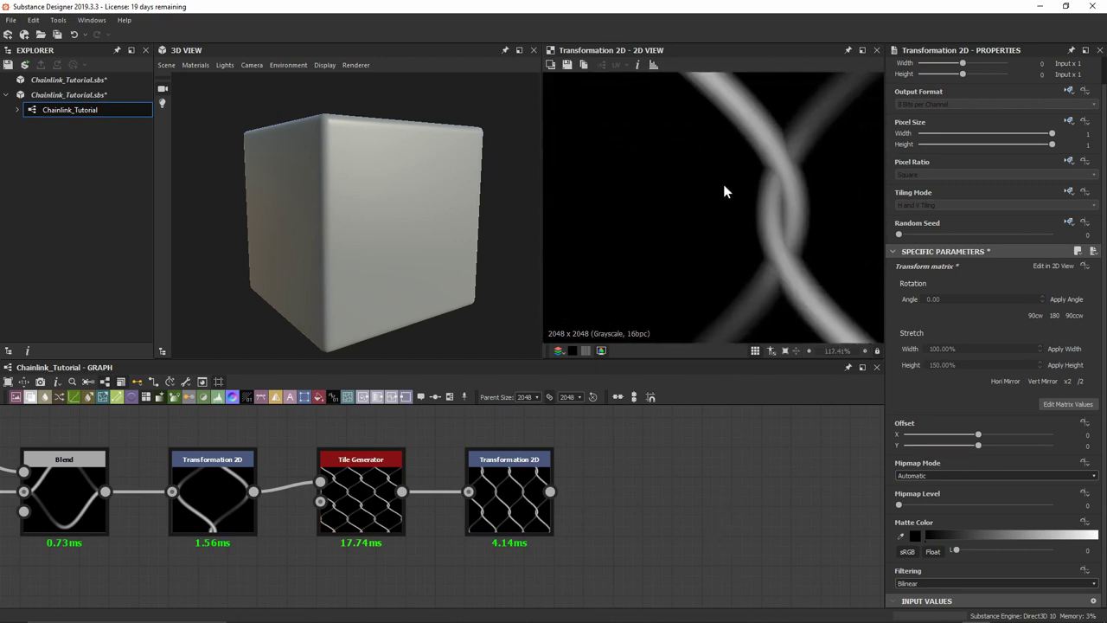
{"action": "scroll", "coordinate": [812, 215], "scroll_direction": "up", "scroll_amount": 3}
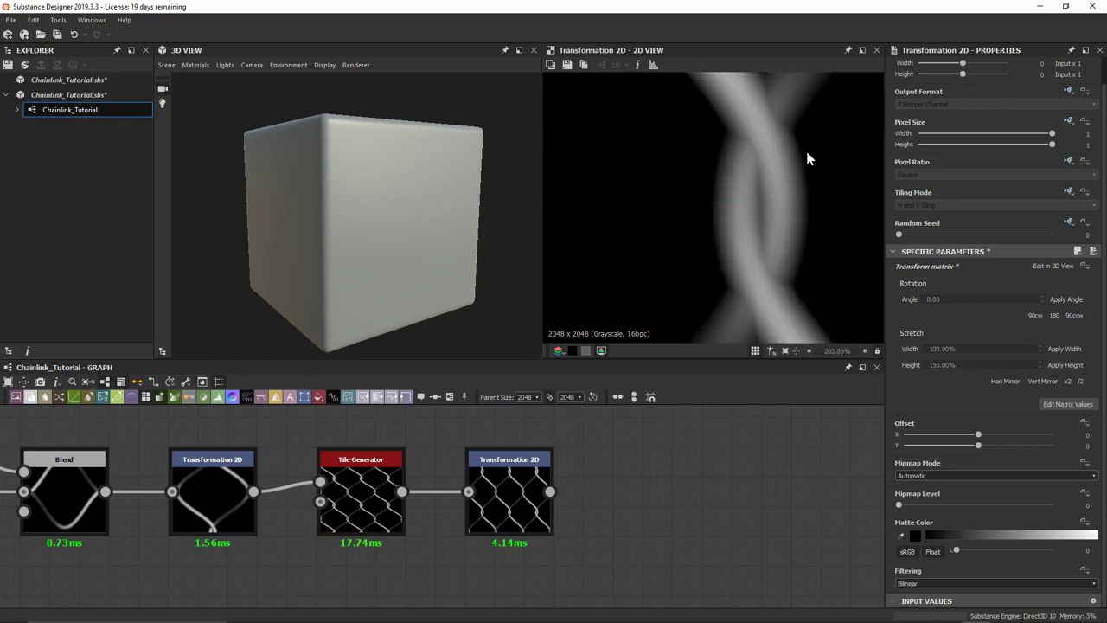
{"action": "scroll", "coordinate": [781, 196], "scroll_direction": "down", "scroll_amount": 10}
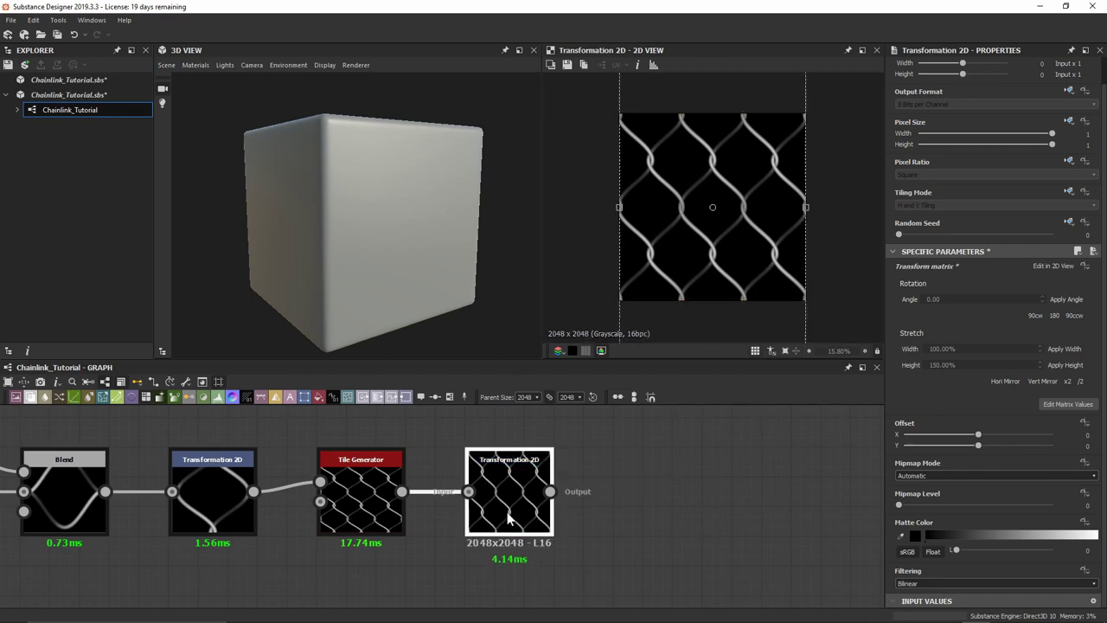
{"action": "key", "text": "space"}
Insert a Levels node and drag its midtone handle left to brighten the wires.
{"action": "type", "text": "lev"}
{"action": "key", "text": "Return"}
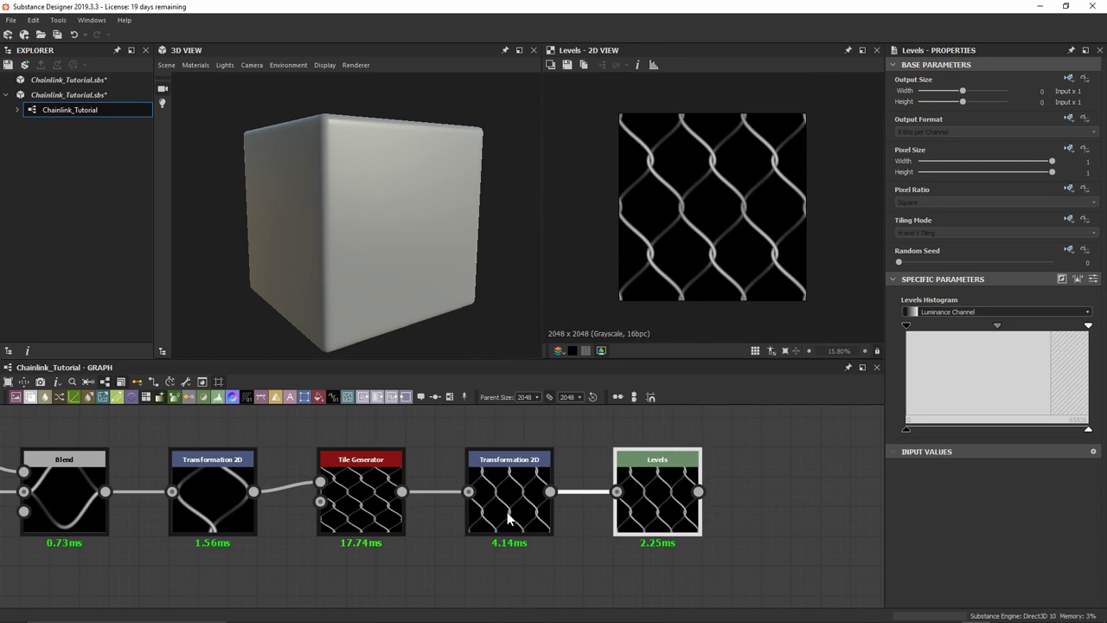
{"action": "scroll", "coordinate": [714, 220], "scroll_direction": "up", "scroll_amount": 2}
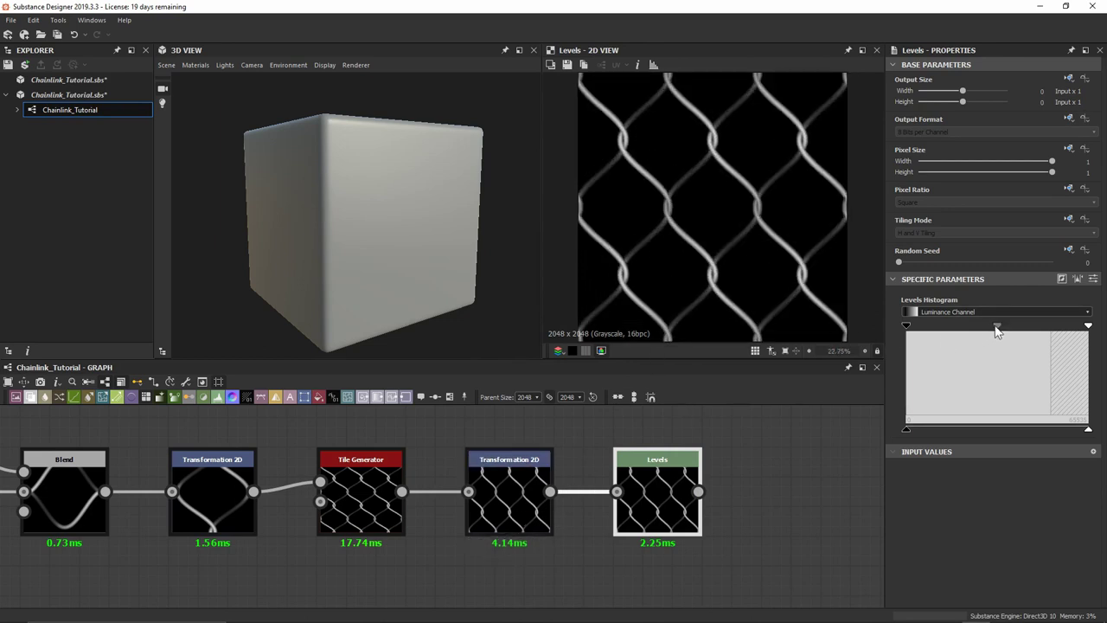
{"action": "mouse_move", "coordinate": [999, 329]}
{"action": "left_mouse_down"}
{"action": "mouse_move", "coordinate": [986, 329]}
{"action": "mouse_move", "coordinate": [994, 326]}
{"action": "left_mouse_up"}
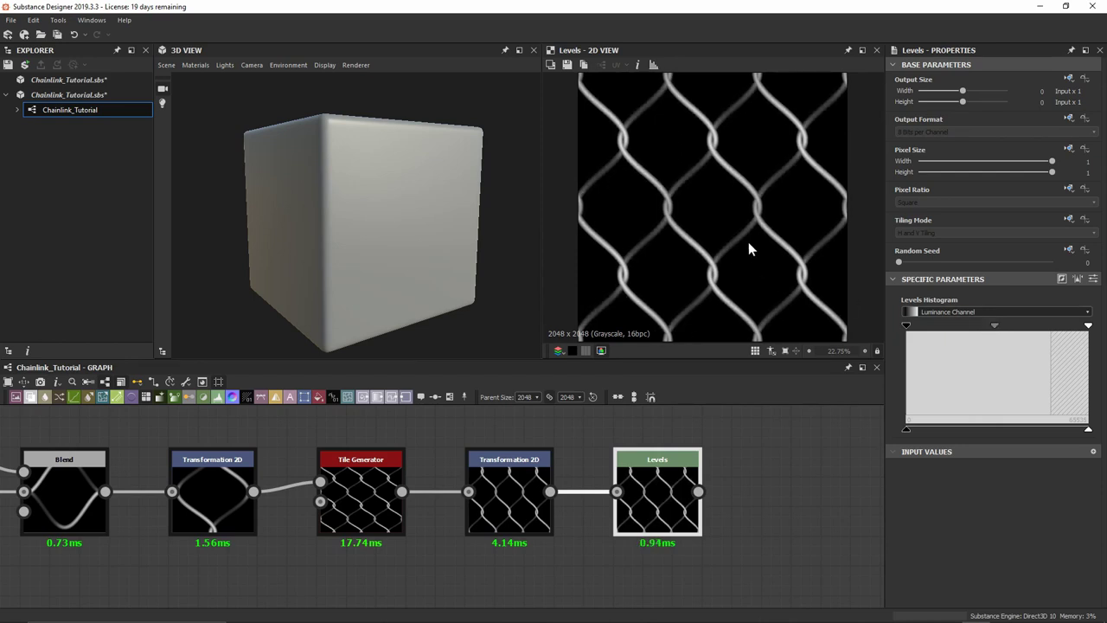
{"action": "left_click_drag", "start_coordinate": [994, 326], "coordinate": [994, 327]}
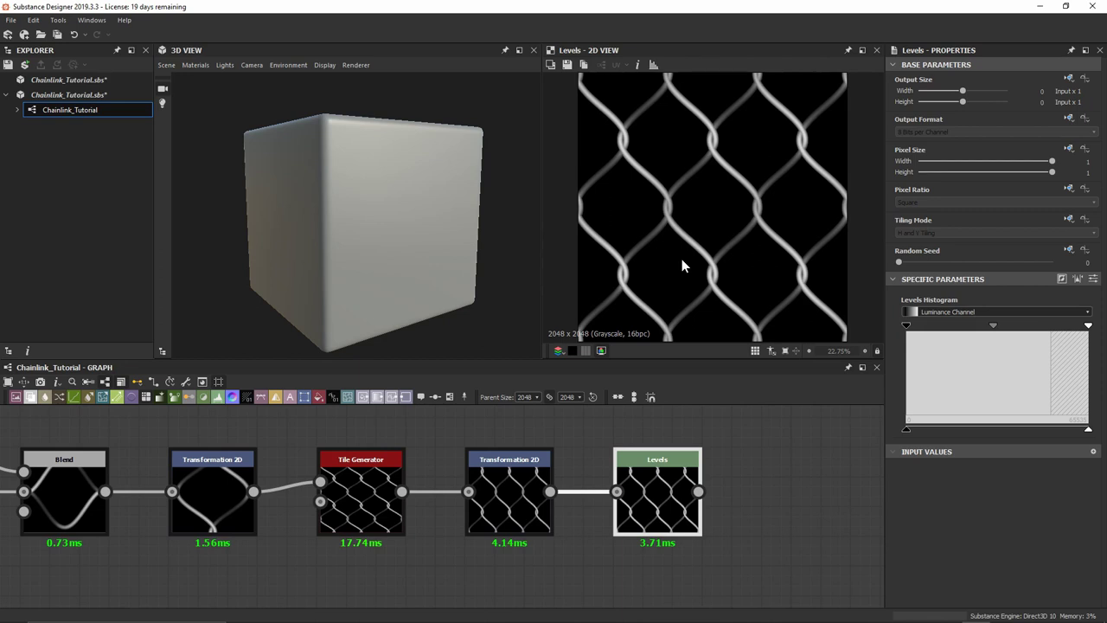
{"action": "middle_click_drag", "start_coordinate": [790, 476], "coordinate": [268, 482]}
{"action": "scroll", "coordinate": [268, 483], "scroll_direction": "down", "scroll_amount": 3}
Connect the Levels output to the Normal and Histogram Range nodes.
{"action": "left_click_drag", "start_coordinate": [228, 480], "coordinate": [545, 480]}
{"action": "left_click_drag", "start_coordinate": [227, 480], "coordinate": [544, 551]}
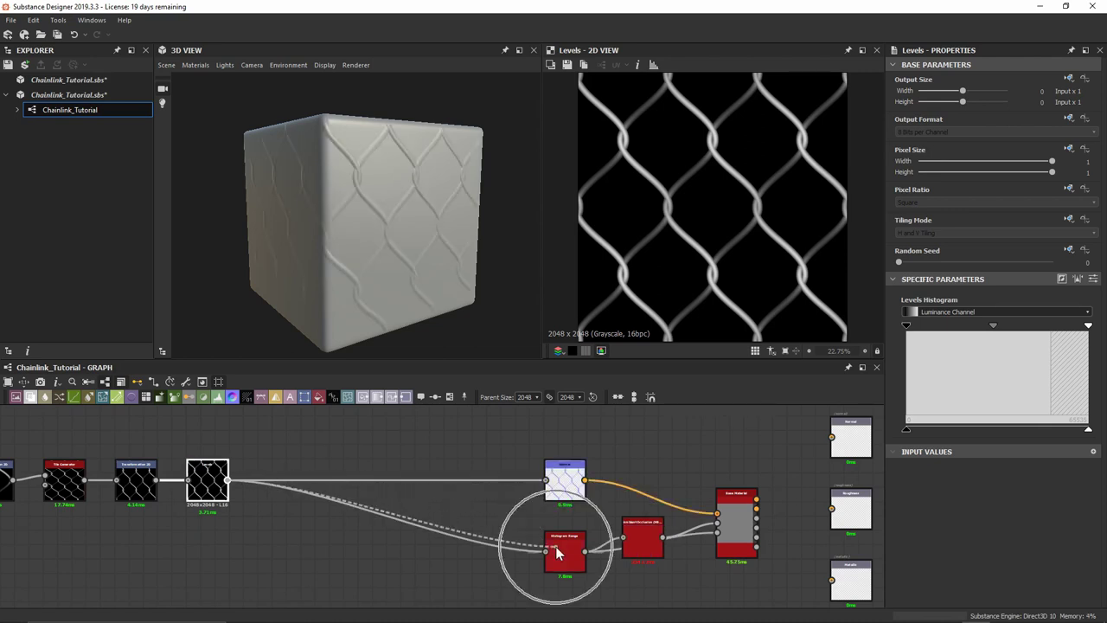
{"action": "middle_click_drag", "start_coordinate": [177, 491], "coordinate": [497, 512]}
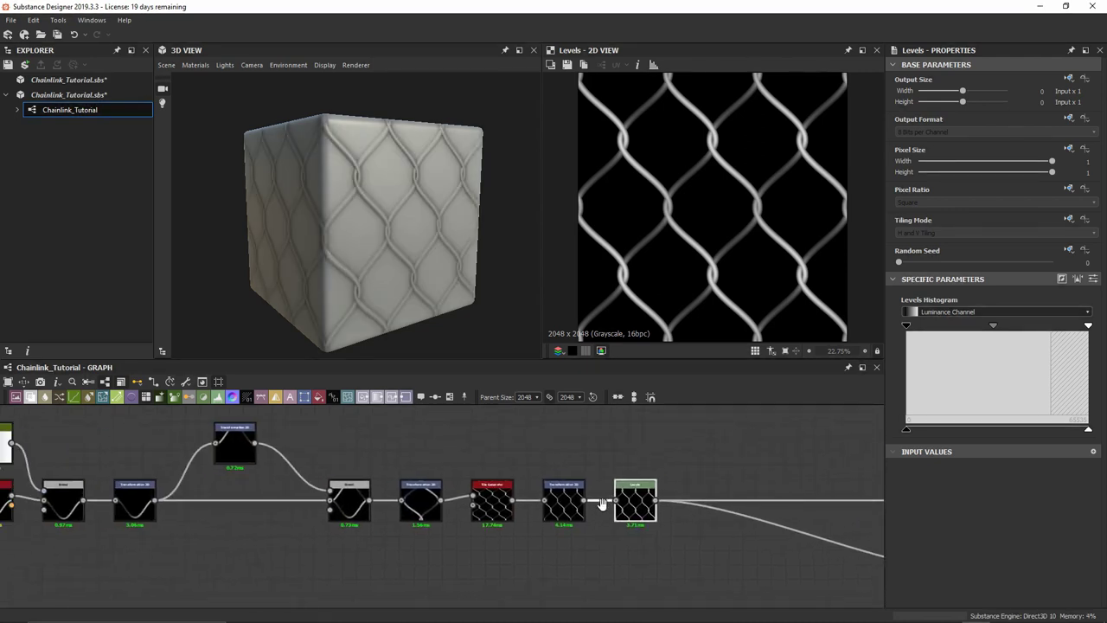
Set the Tile Generator's X Amount and Y Amount to 6 for denser tiling.
{"action": "left_click", "coordinate": [498, 512]}
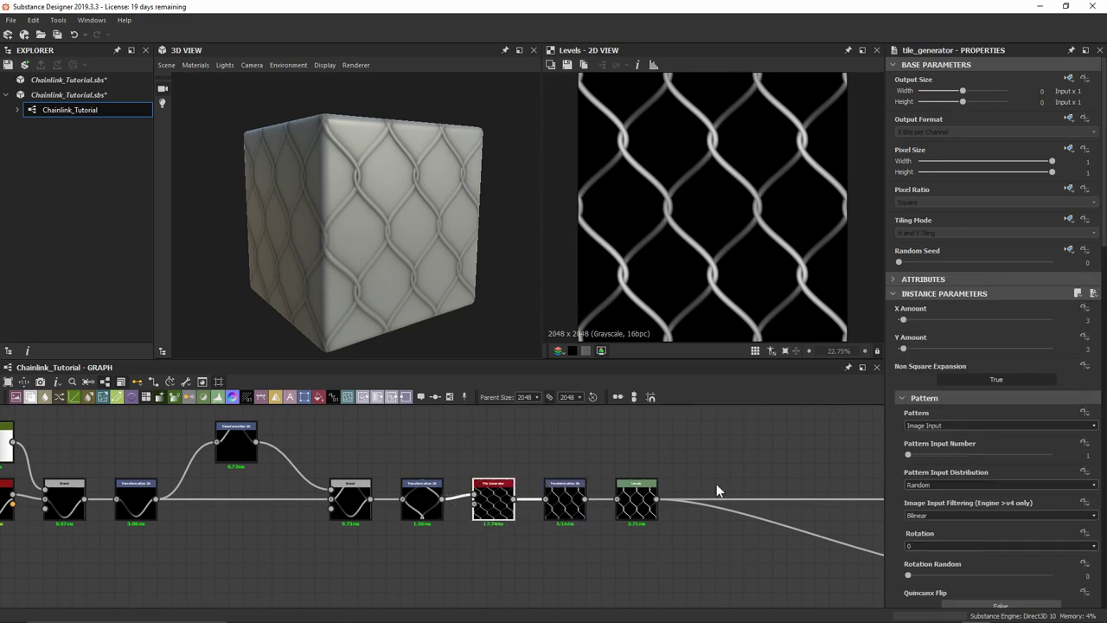
{"action": "double_click", "coordinate": [902, 317]}
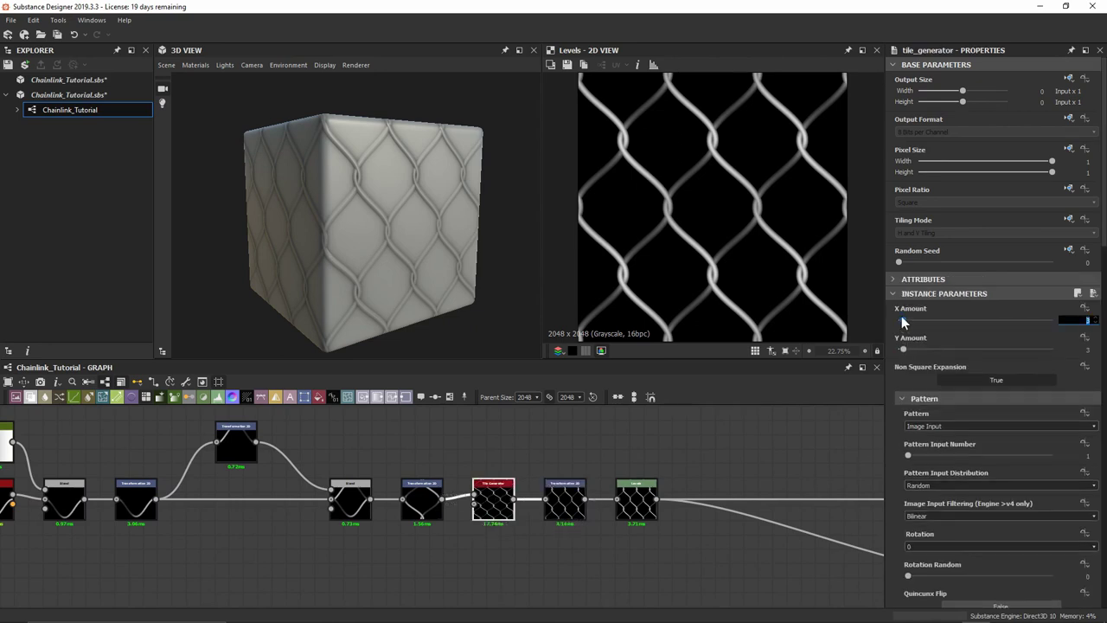
{"action": "type", "text": "6"}
{"action": "key", "text": "Tab"}
{"action": "type", "text": "6"}
{"action": "key", "text": "Return"}
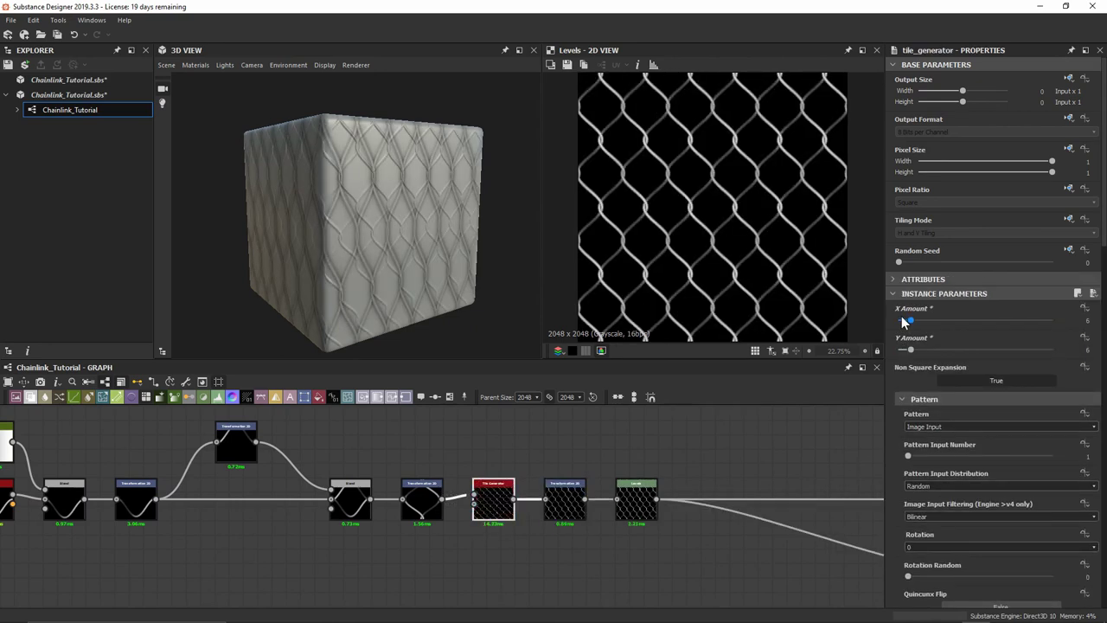
Orbit and zoom the 3D preview to inspect the shiny metal wire mesh.
{"action": "left_click_drag", "start_coordinate": [412, 235], "coordinate": [512, 242]}
{"action": "scroll", "coordinate": [655, 205], "scroll_direction": "up", "scroll_amount": 1}
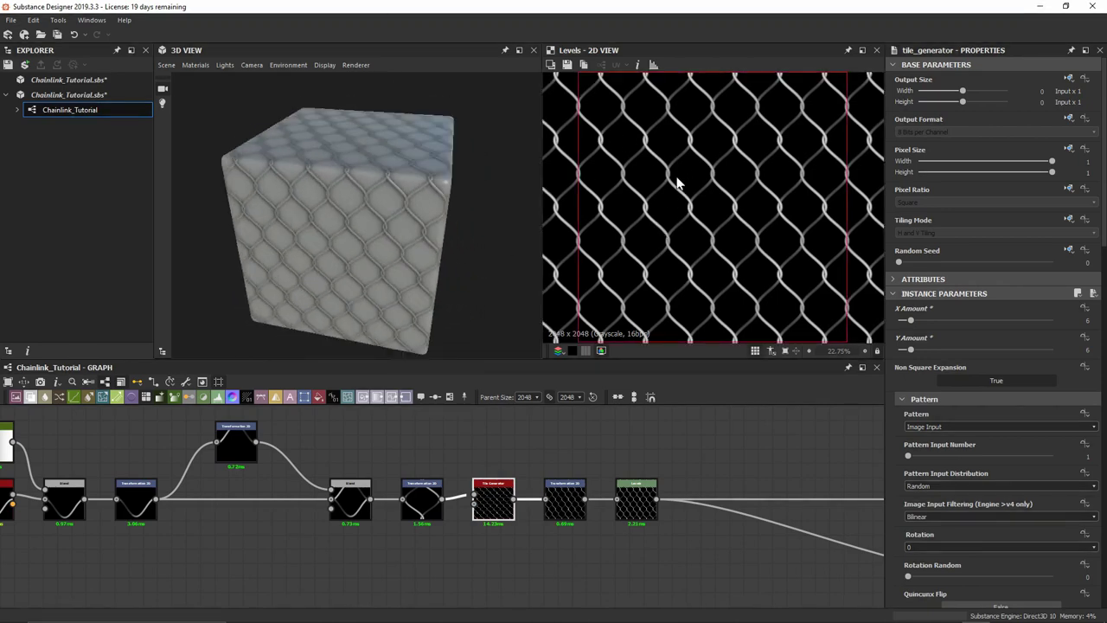
{"action": "scroll", "coordinate": [651, 255], "scroll_direction": "down", "scroll_amount": 2}
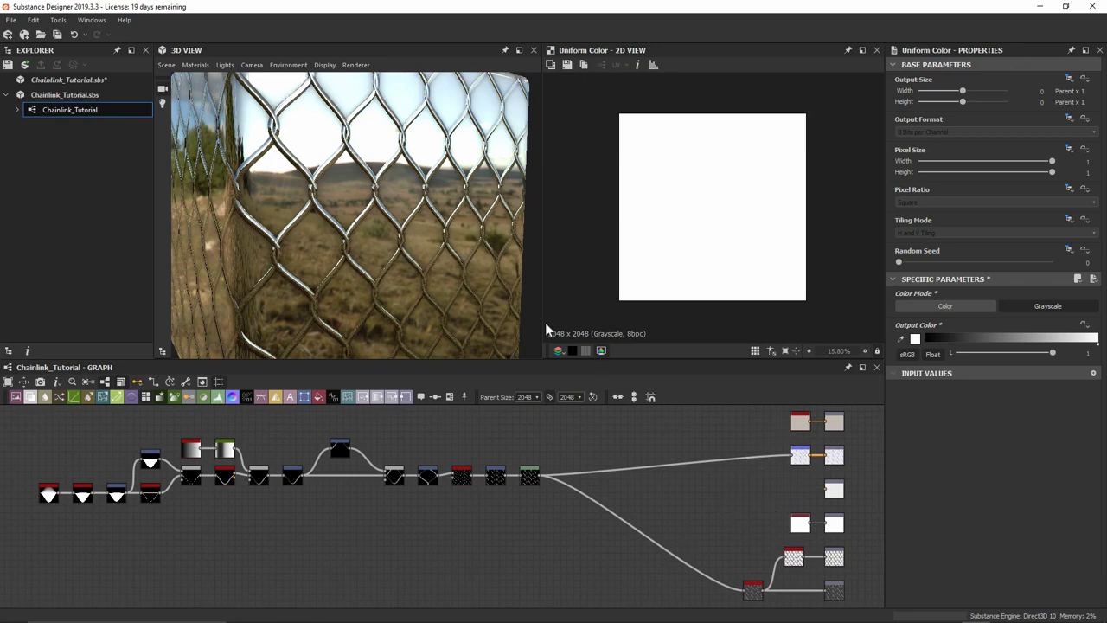
{"action": "mouse_move", "coordinate": [432, 218]}
{"action": "left_mouse_down"}
{"action": "mouse_move", "coordinate": [433, 298]}
{"action": "mouse_move", "coordinate": [416, 240]}
{"action": "mouse_move", "coordinate": [422, 216]}
{"action": "left_mouse_up"}
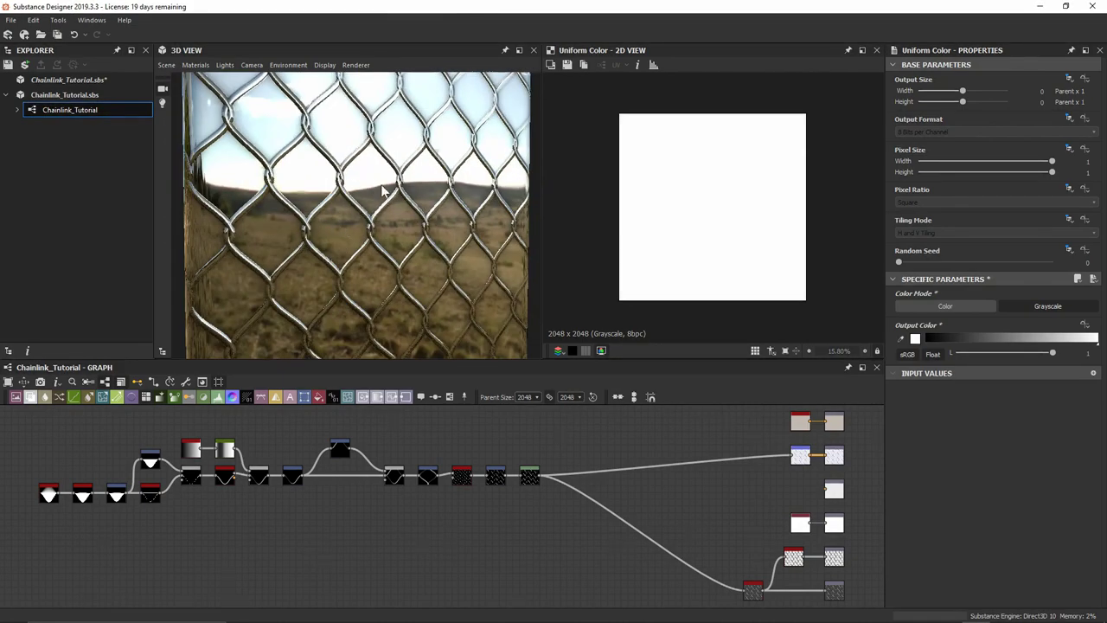
{"action": "scroll", "coordinate": [599, 564], "scroll_direction": "up", "scroll_amount": 6}
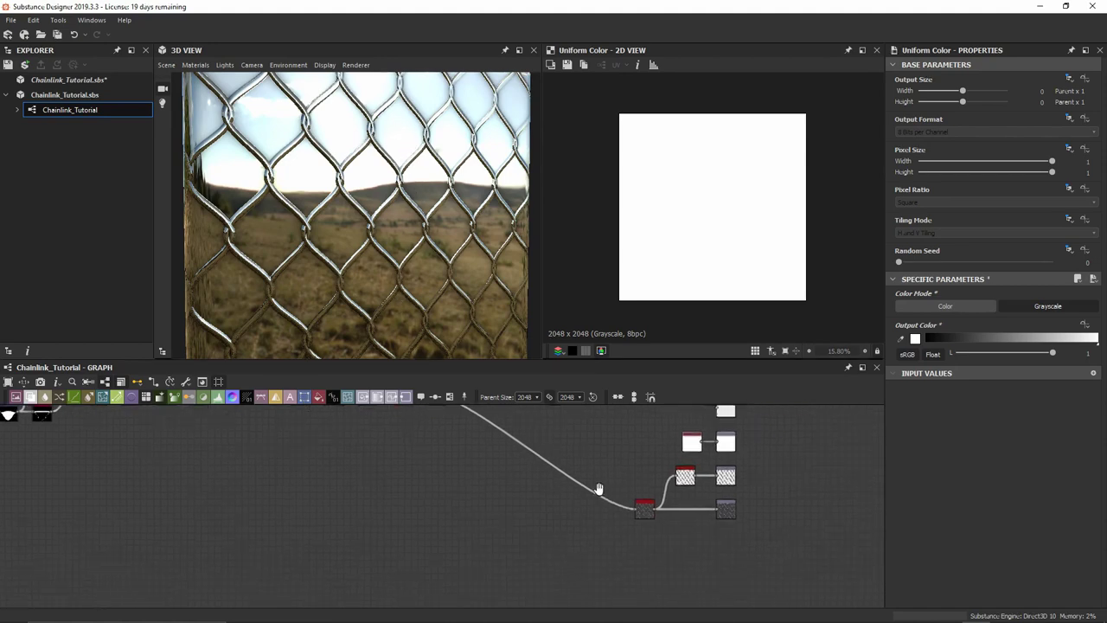
Add a new Output node and place it below the Height output.
{"action": "key", "text": "space"}
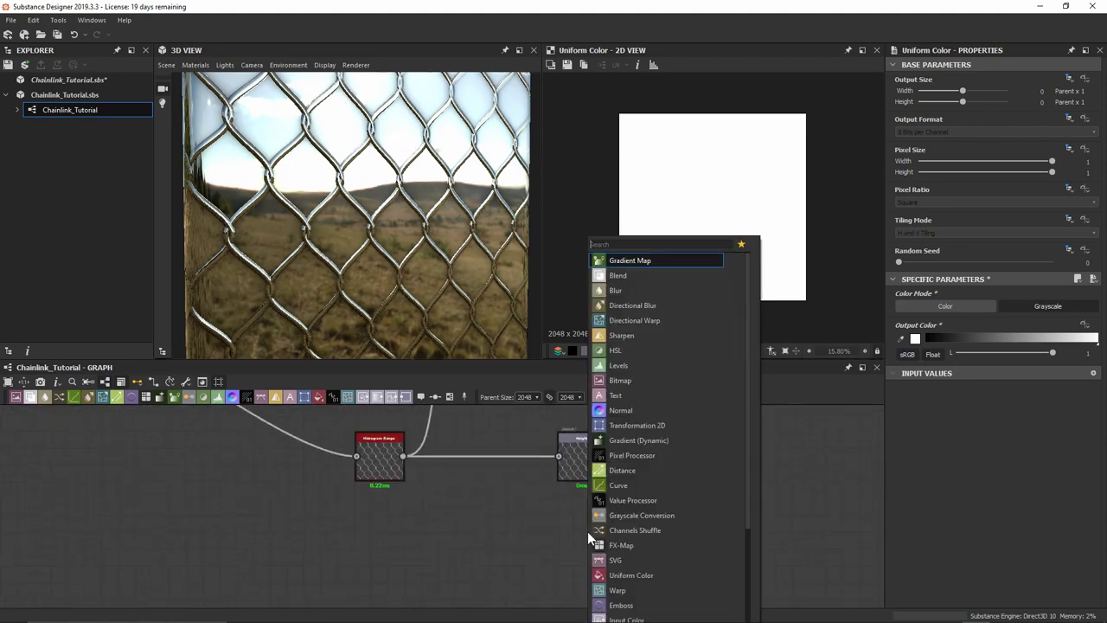
{"action": "type", "text": "output"}
{"action": "key", "text": "Return"}
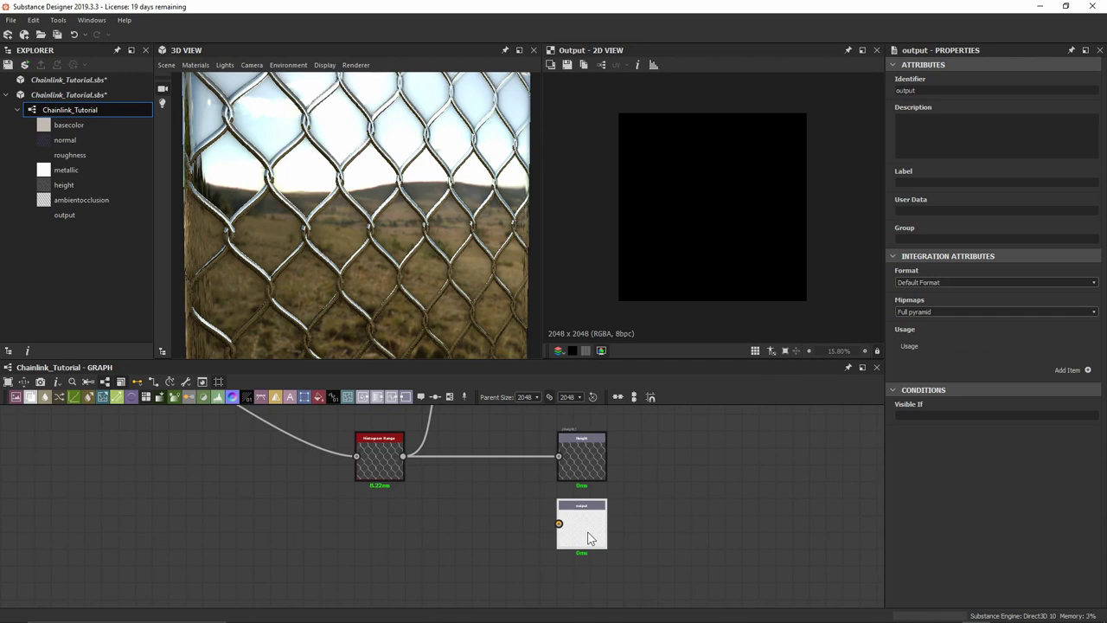
{"action": "left_click_drag", "start_coordinate": [588, 538], "coordinate": [588, 555]}
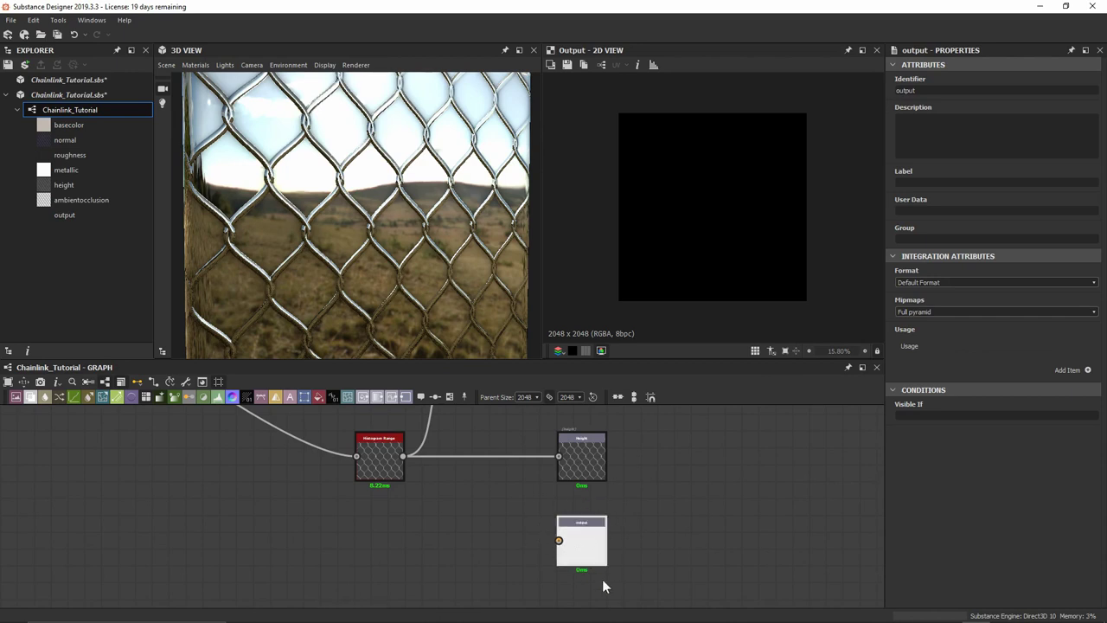
Give the output identifier 'opacity' and an opacity usage, then preview the Levels node.
{"action": "double_click", "coordinate": [954, 91]}
{"action": "left_click", "coordinate": [1087, 370]}
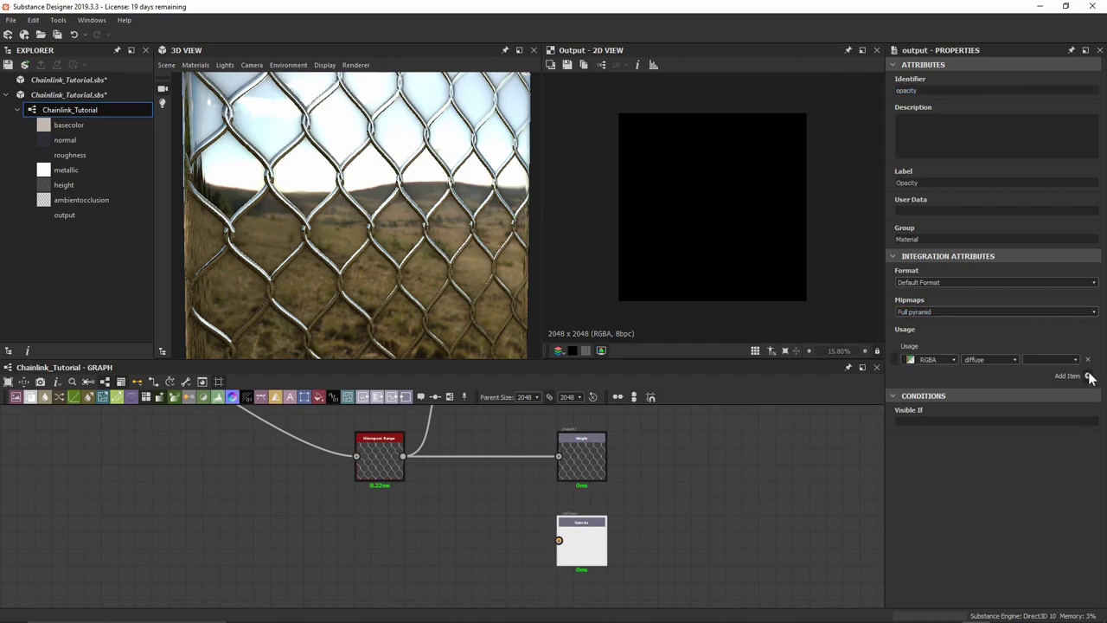
{"action": "left_click", "coordinate": [1014, 360]}
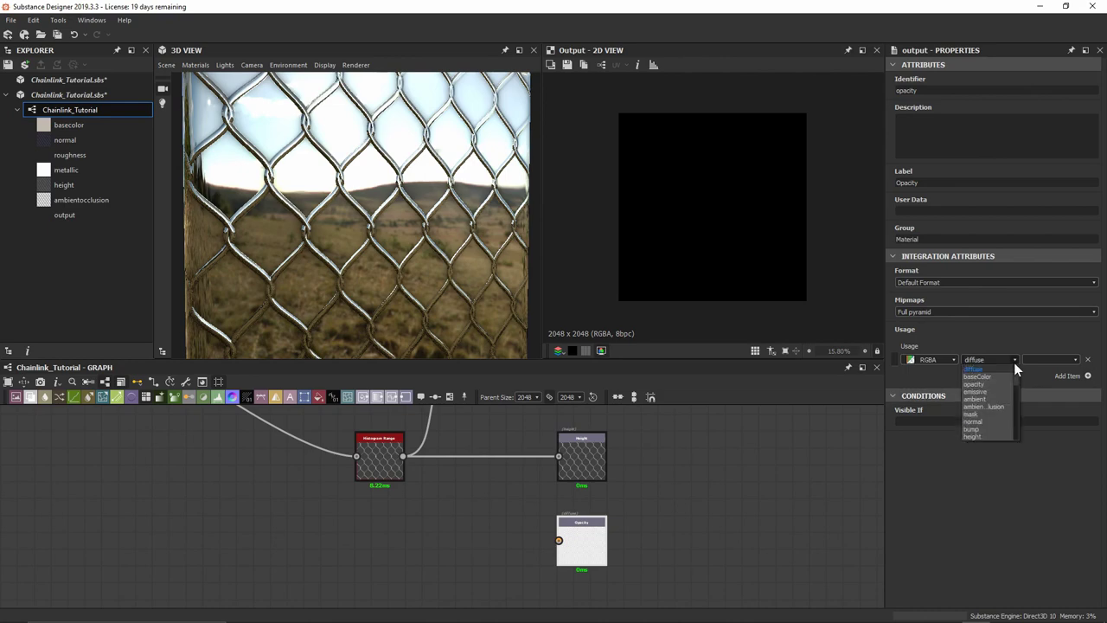
{"action": "left_click", "coordinate": [990, 386]}
{"action": "scroll", "coordinate": [399, 498], "scroll_direction": "down", "scroll_amount": 3}
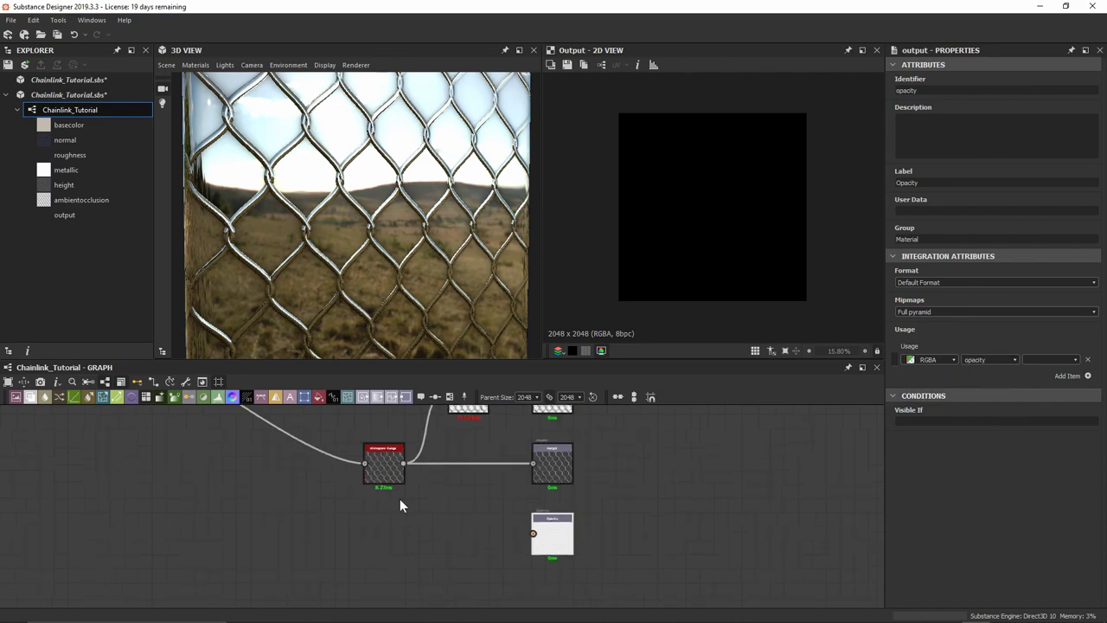
{"action": "middle_click_drag", "start_coordinate": [297, 450], "coordinate": [512, 510]}
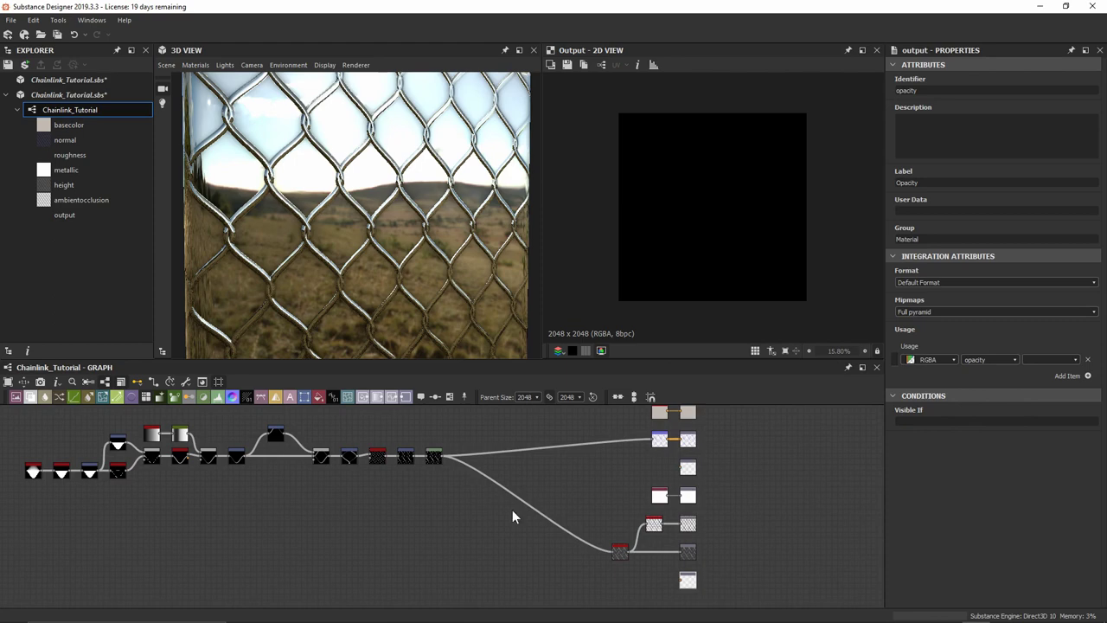
{"action": "double_click", "coordinate": [439, 456]}
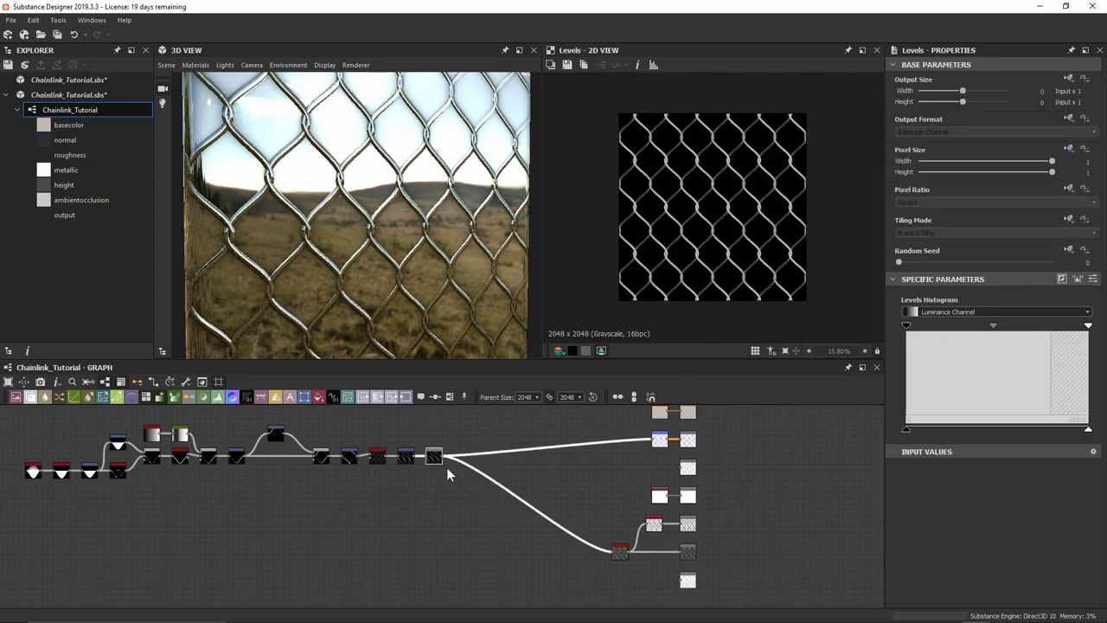
Connect Levels to the opacity output through an inserted Histogram Scan node.
{"action": "left_click_drag", "start_coordinate": [443, 457], "coordinate": [680, 591]}
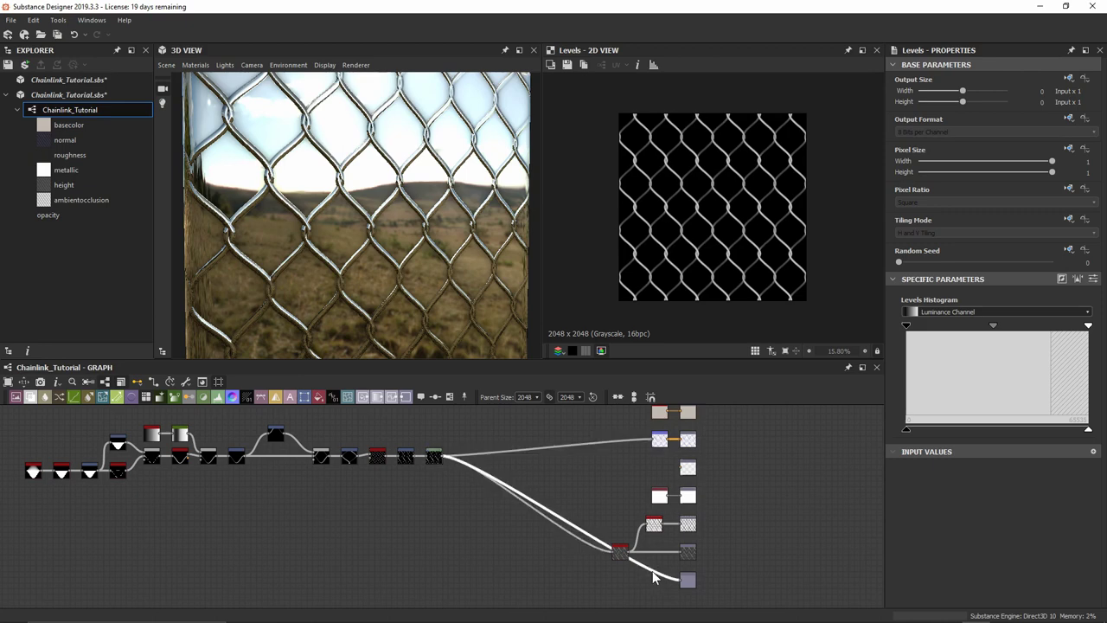
{"action": "key", "text": "space"}
{"action": "type", "text": "hist"}
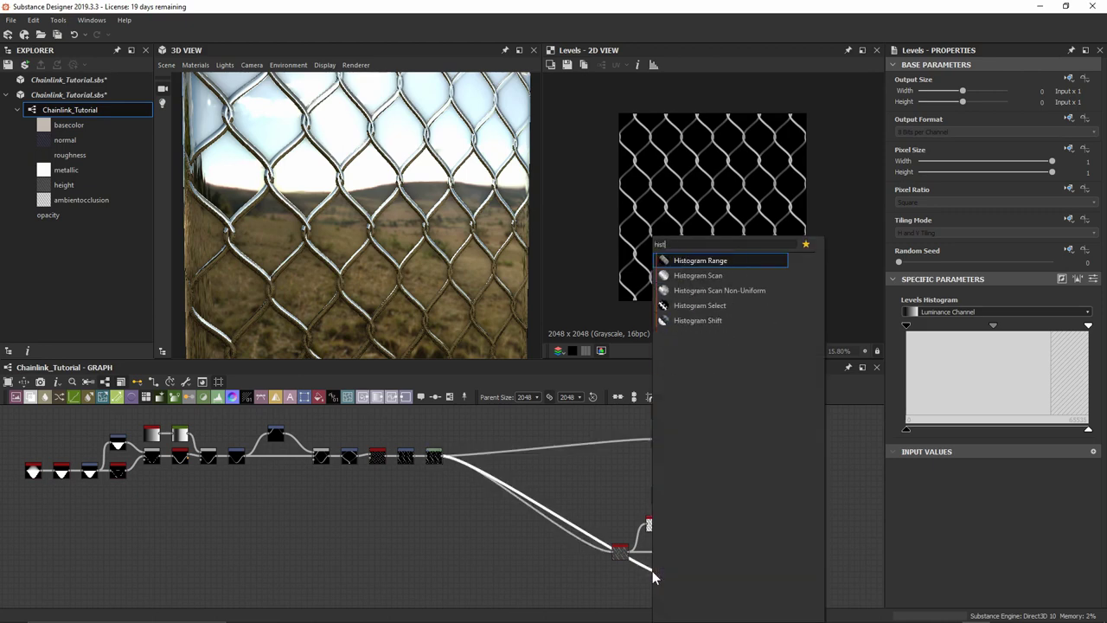
{"action": "key", "text": "Down"}
{"action": "key", "text": "Return"}
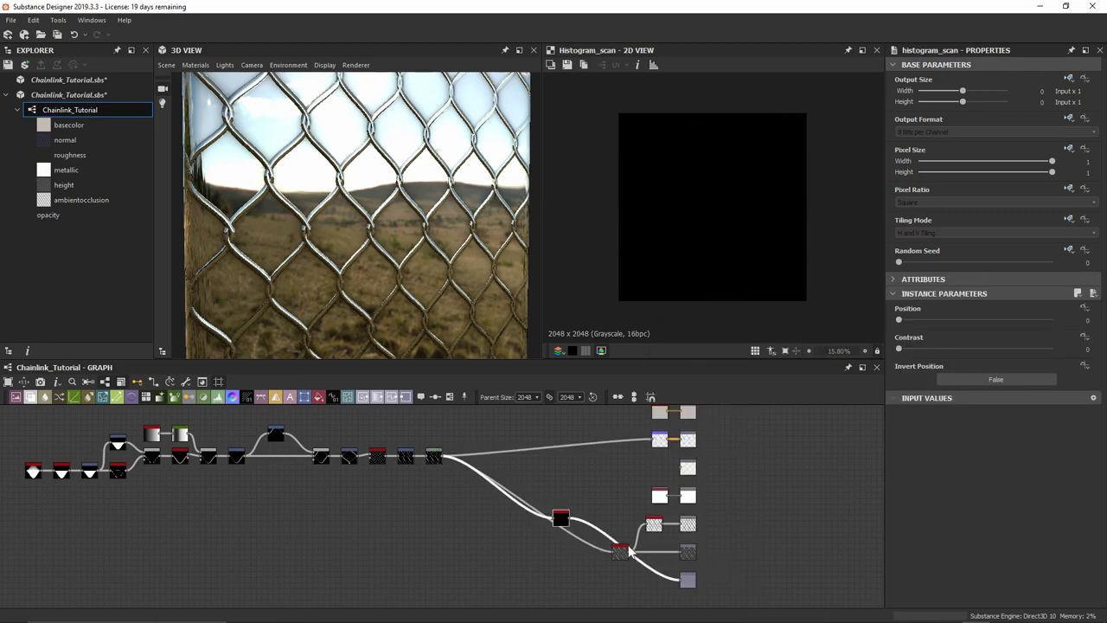
Raise the Histogram Scan position and contrast to sharpen the wire mask.
{"action": "scroll", "coordinate": [629, 551], "scroll_direction": "up", "scroll_amount": 3}
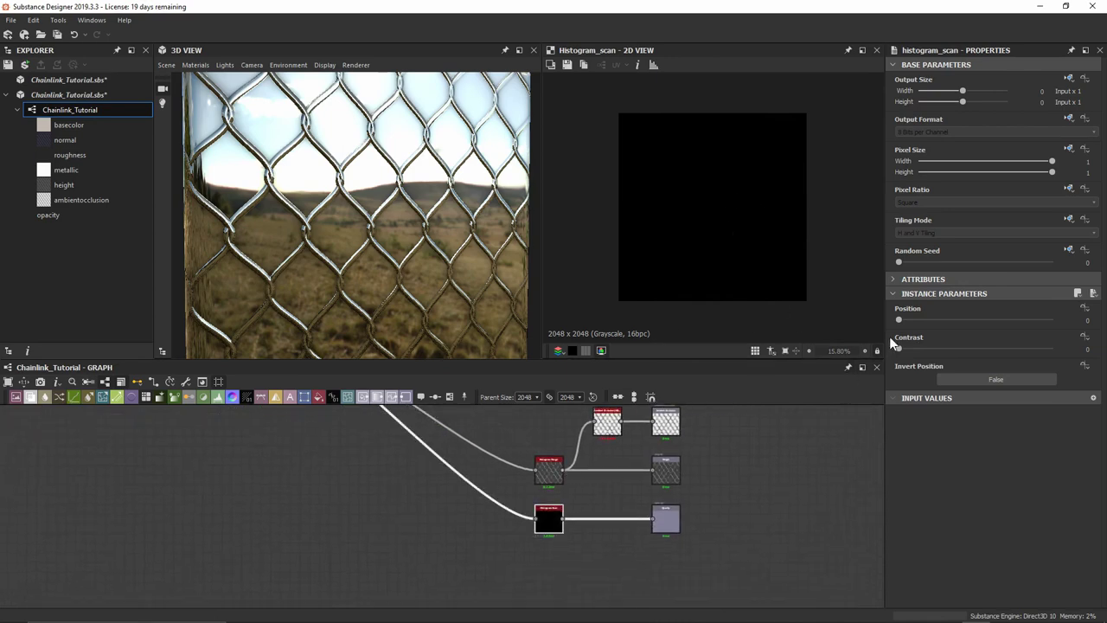
{"action": "left_click_drag", "start_coordinate": [898, 319], "coordinate": [945, 319]}
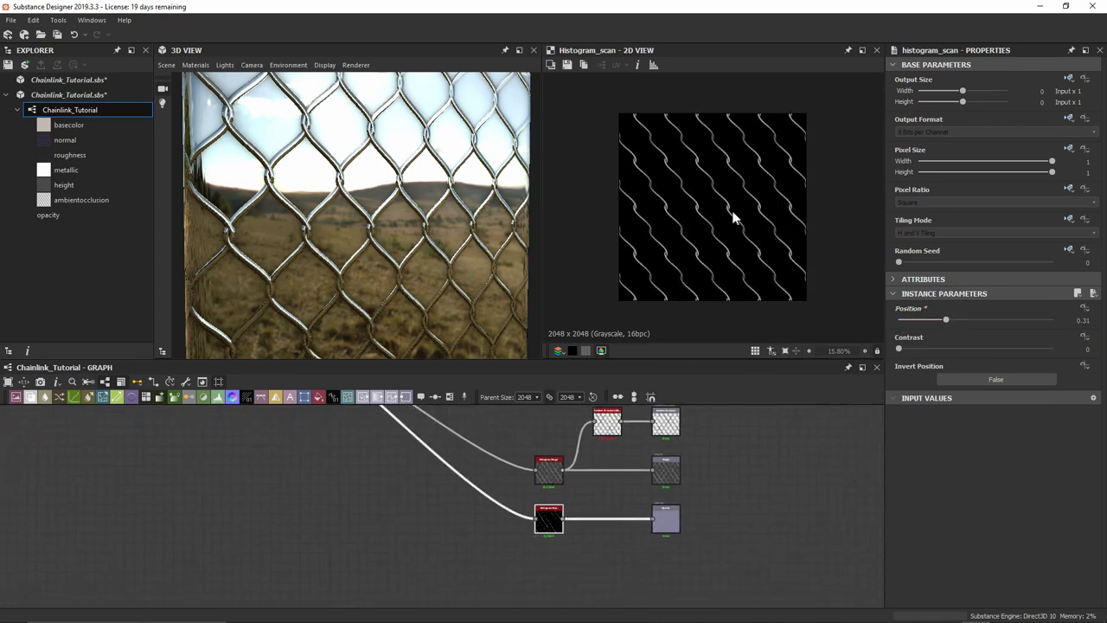
{"action": "scroll", "coordinate": [733, 218], "scroll_direction": "up", "scroll_amount": 5}
{"action": "left_click_drag", "start_coordinate": [900, 349], "coordinate": [1070, 350]}
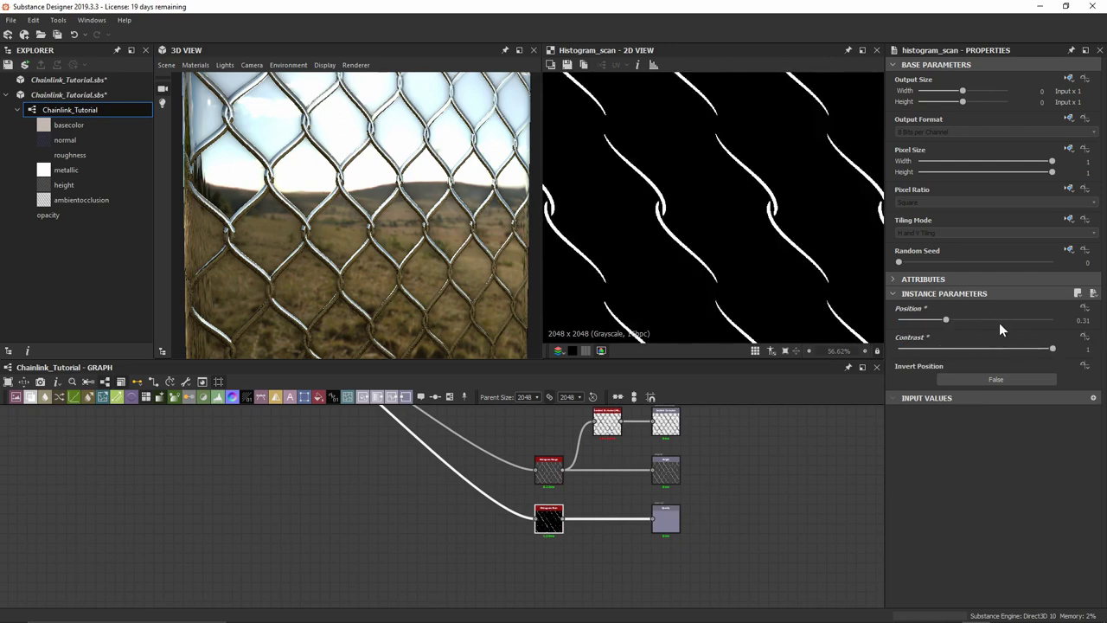
{"action": "left_click_drag", "start_coordinate": [999, 323], "coordinate": [1058, 323]}
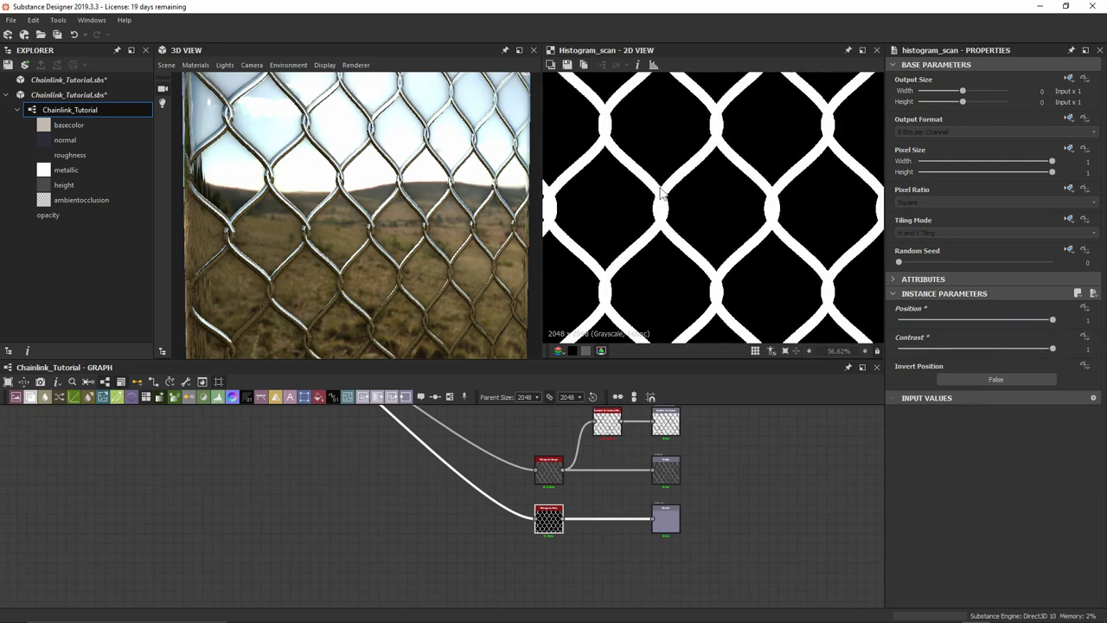
Show the graph outputs in the 3D View and lower the scan position to thin the wires.
{"action": "right_click", "coordinate": [780, 451]}
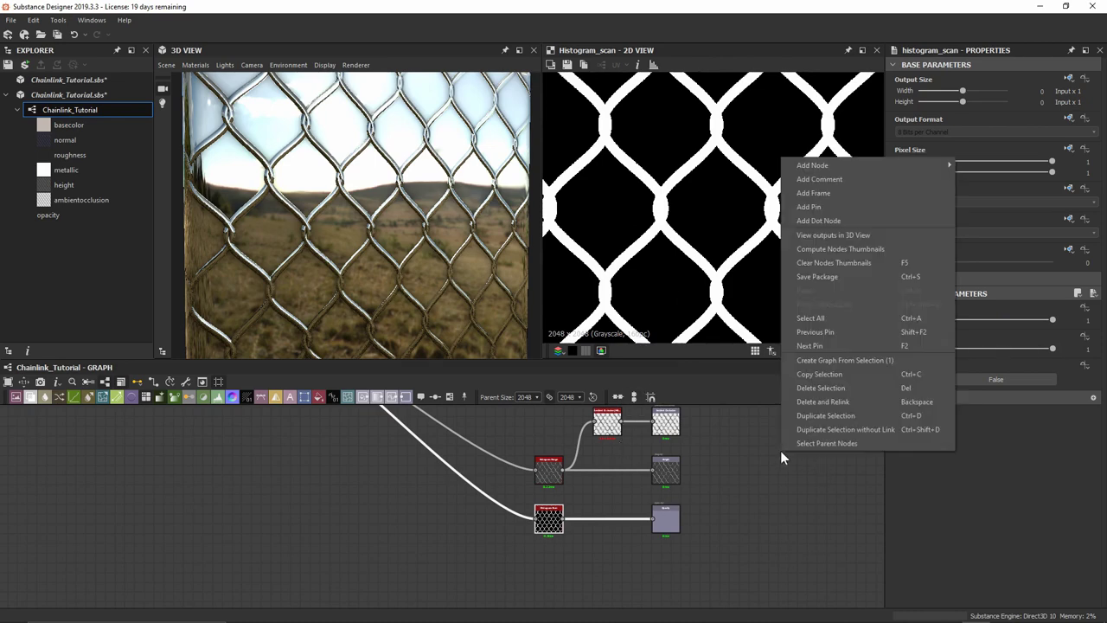
{"action": "left_click", "coordinate": [850, 234]}
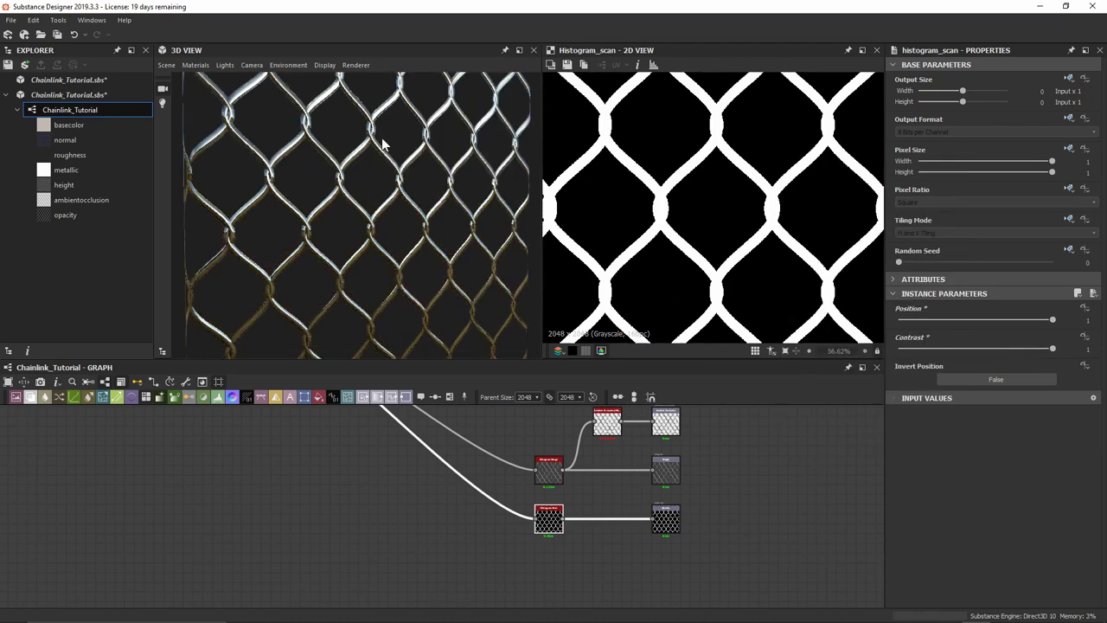
{"action": "left_click_drag", "start_coordinate": [383, 141], "coordinate": [398, 63]}
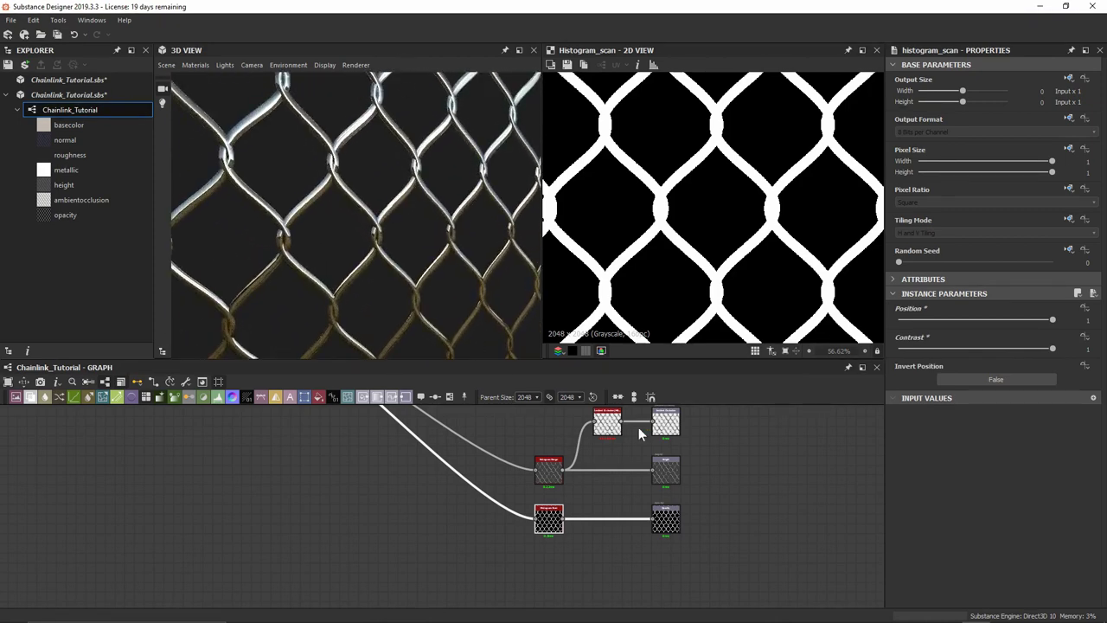
{"action": "mouse_move", "coordinate": [1032, 319]}
{"action": "left_mouse_down"}
{"action": "mouse_move", "coordinate": [1008, 320]}
{"action": "mouse_move", "coordinate": [1033, 320]}
{"action": "left_mouse_up"}
Settle the Histogram Scan position at 0.88.
{"action": "left_click_drag", "start_coordinate": [401, 119], "coordinate": [446, 277]}
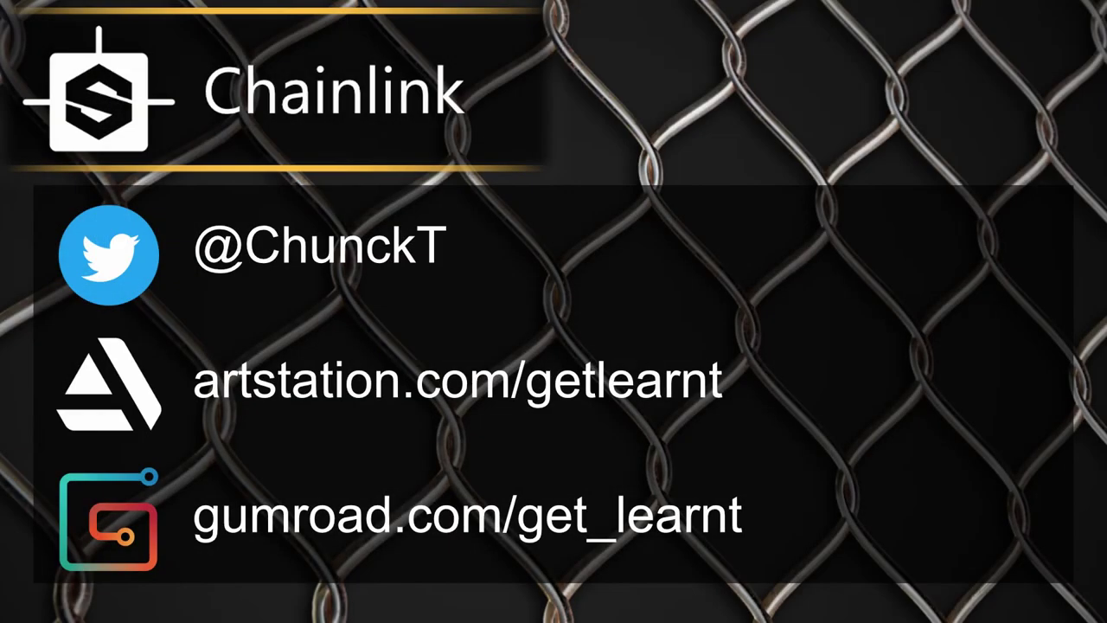